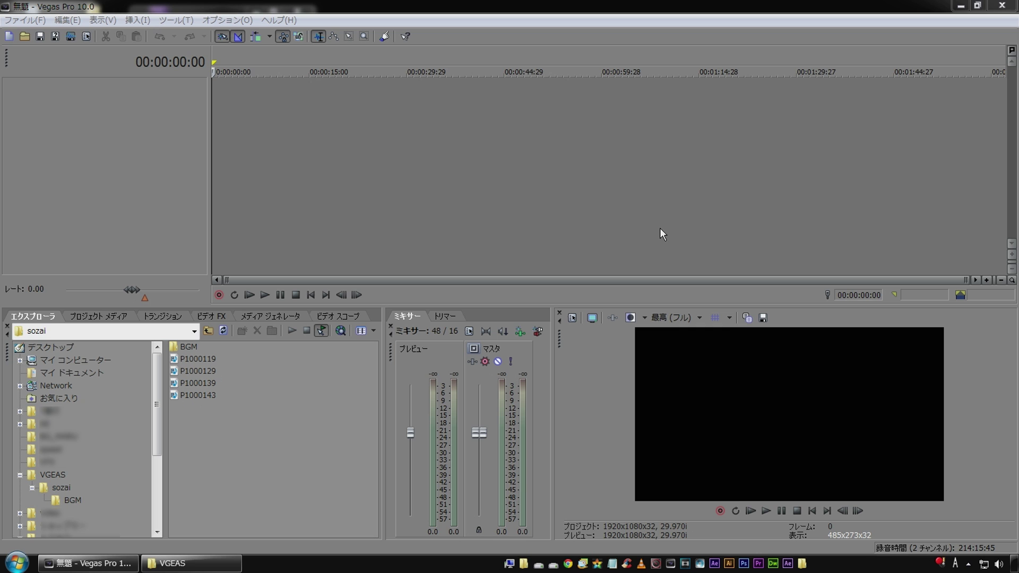
Create a new project from the HD 1080-60i 1920x1080 template with field order None at 29.970 fps.
click(24, 19)
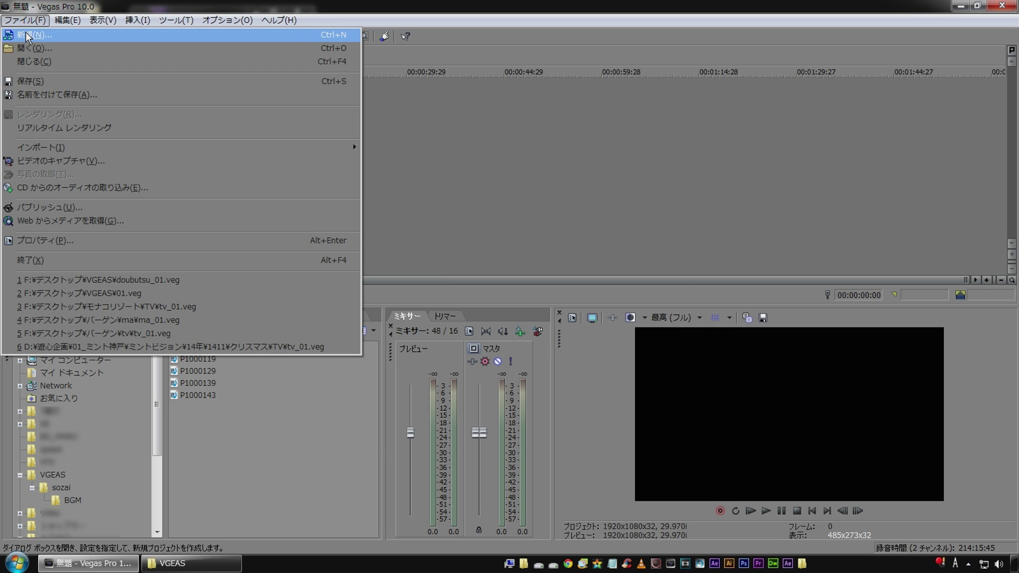
click(26, 36)
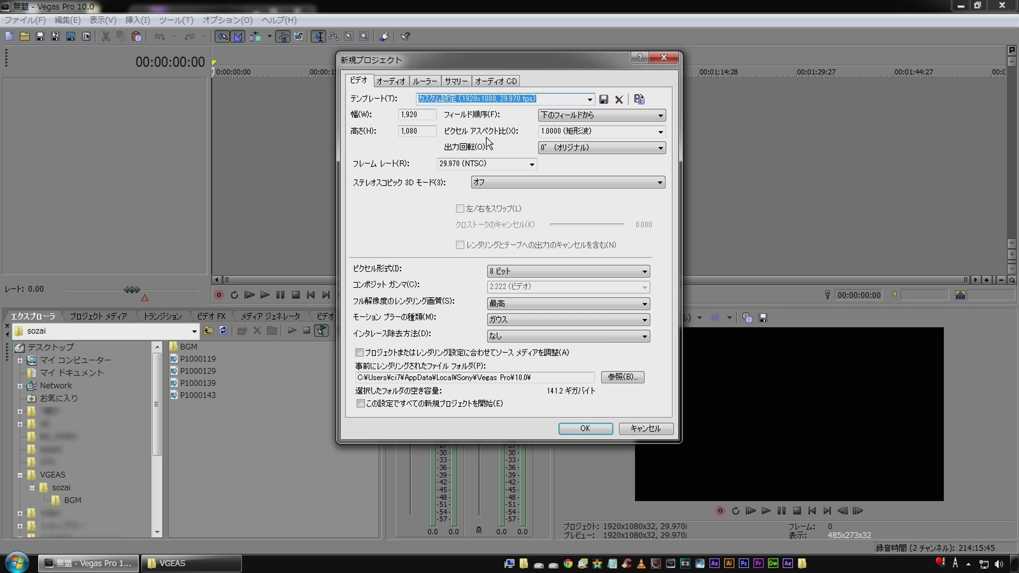
click(589, 100)
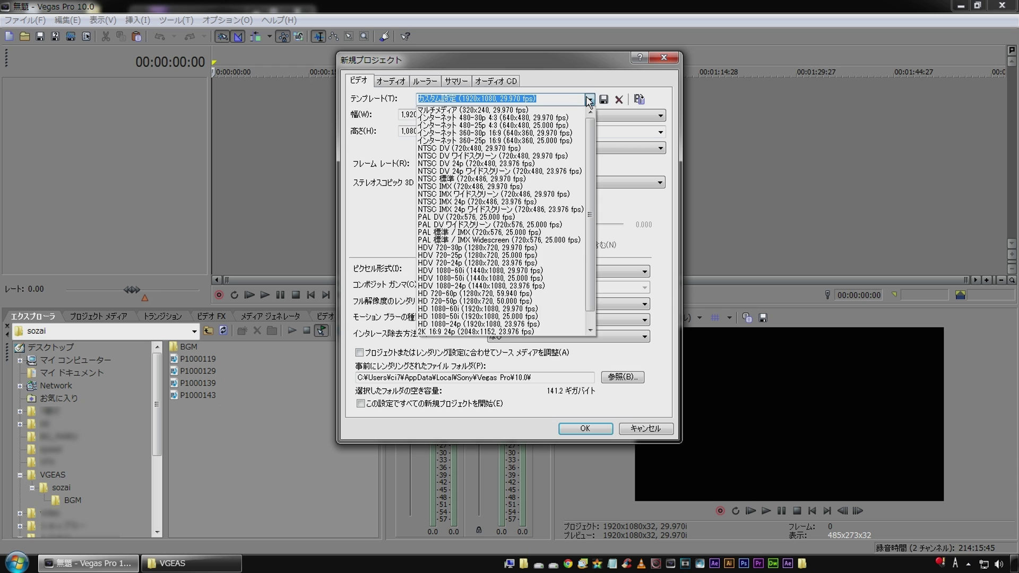
scroll(588, 267, down, 1)
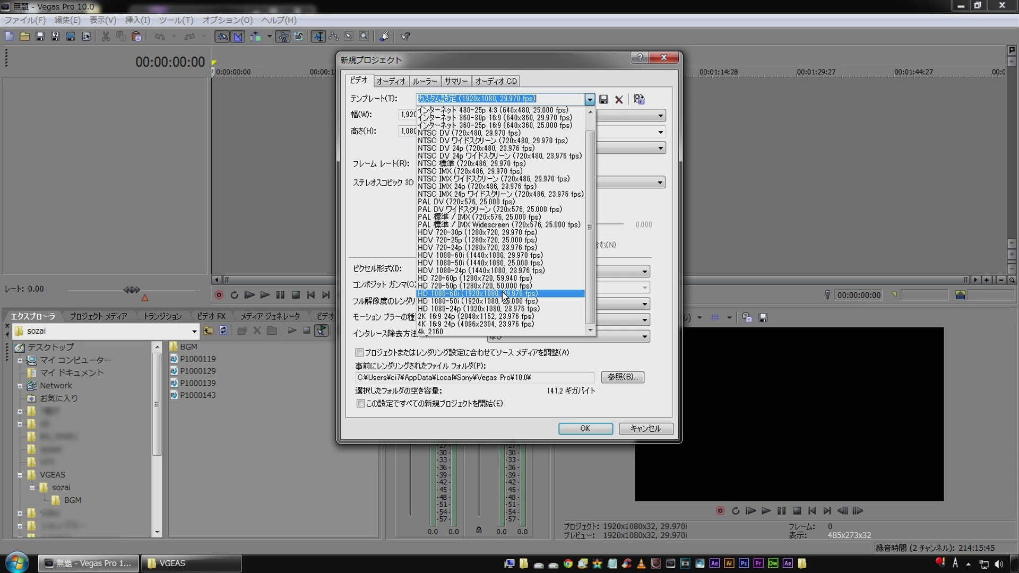
click(504, 295)
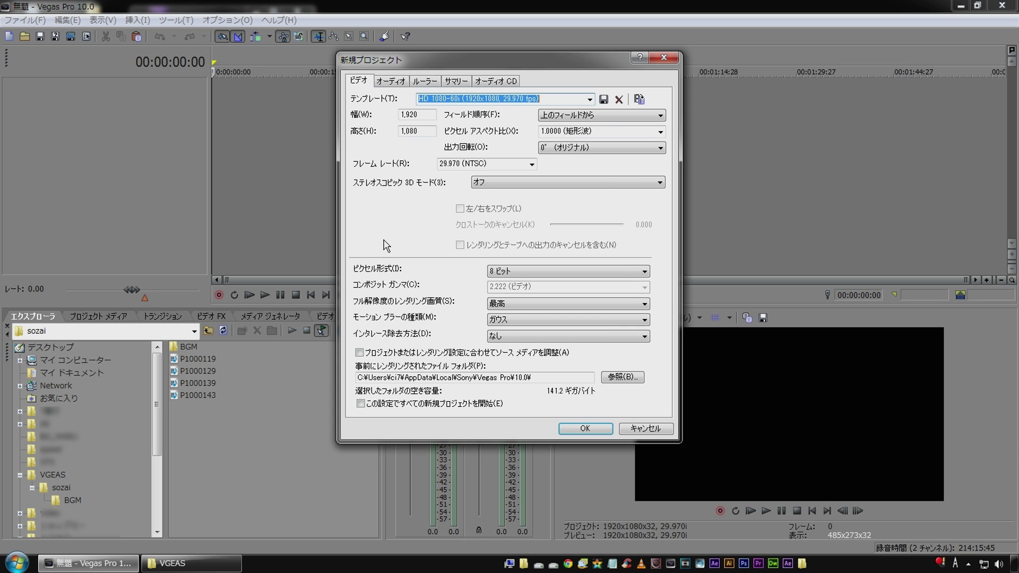
key(Tab)
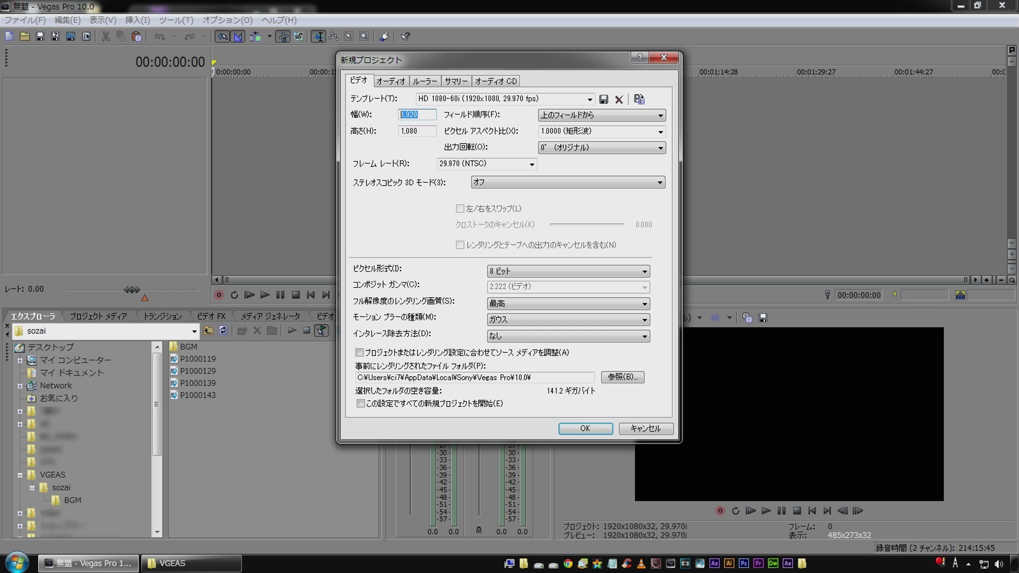
key(Tab)
click(598, 117)
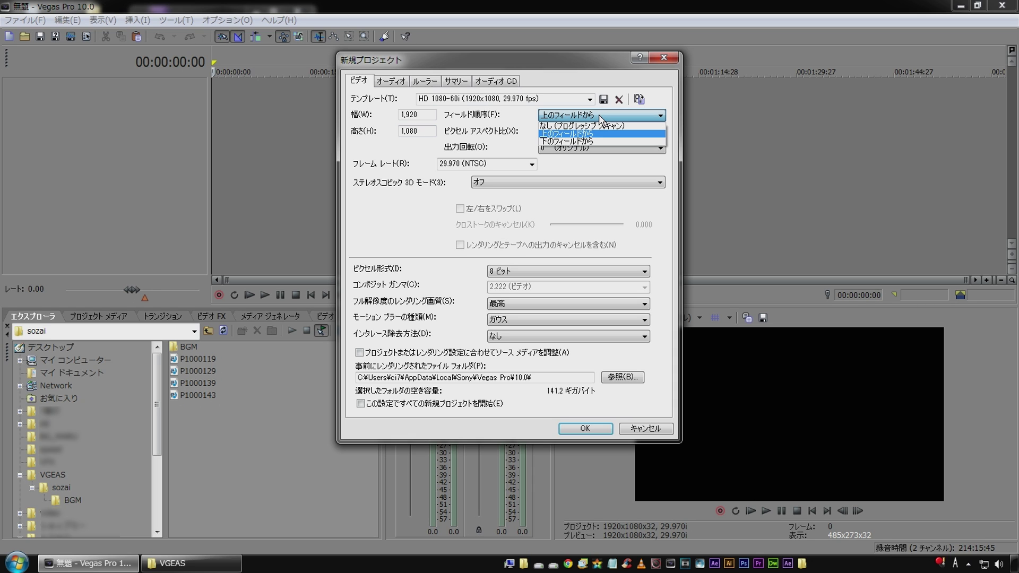
click(584, 127)
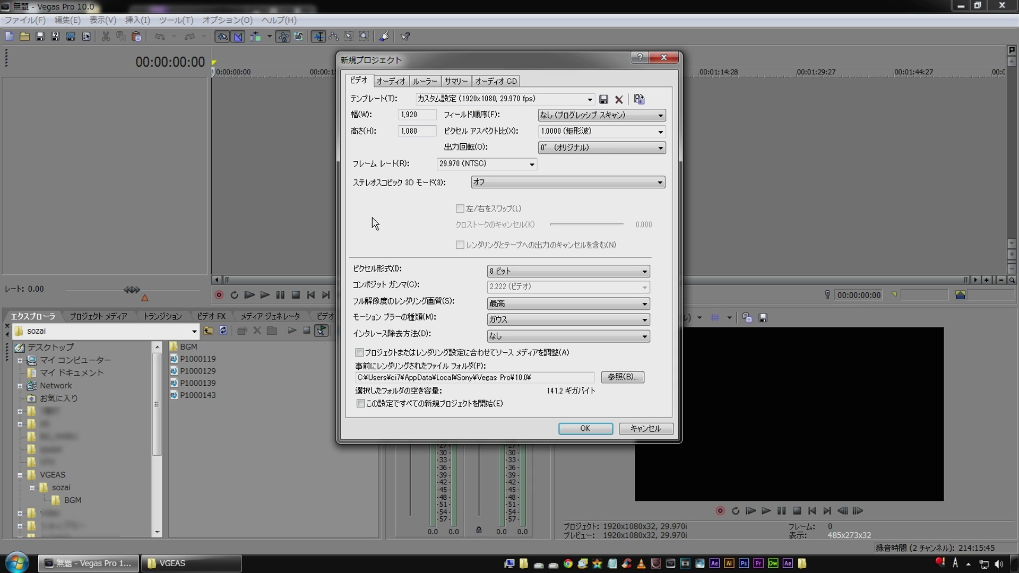
click(467, 164)
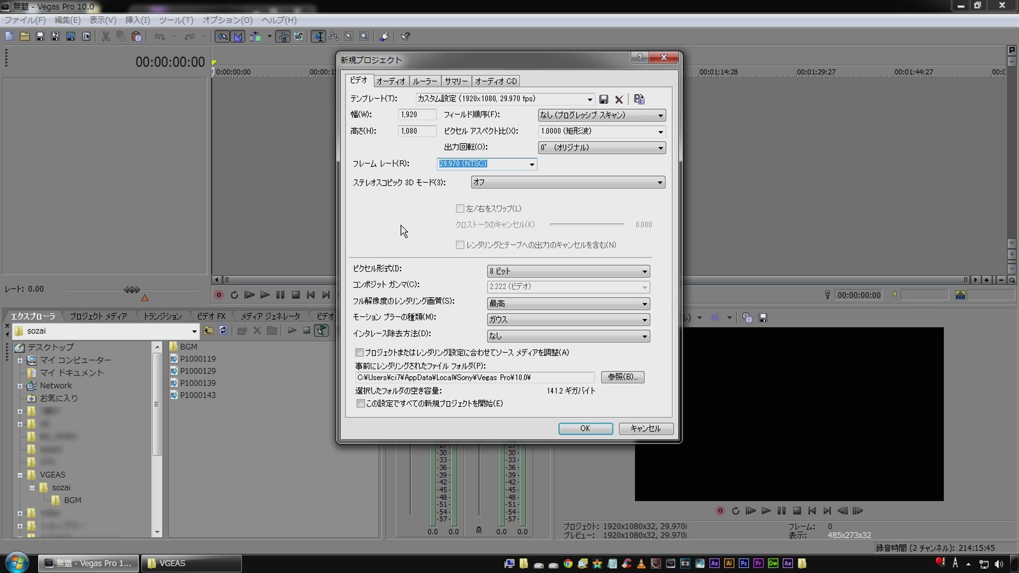
click(584, 429)
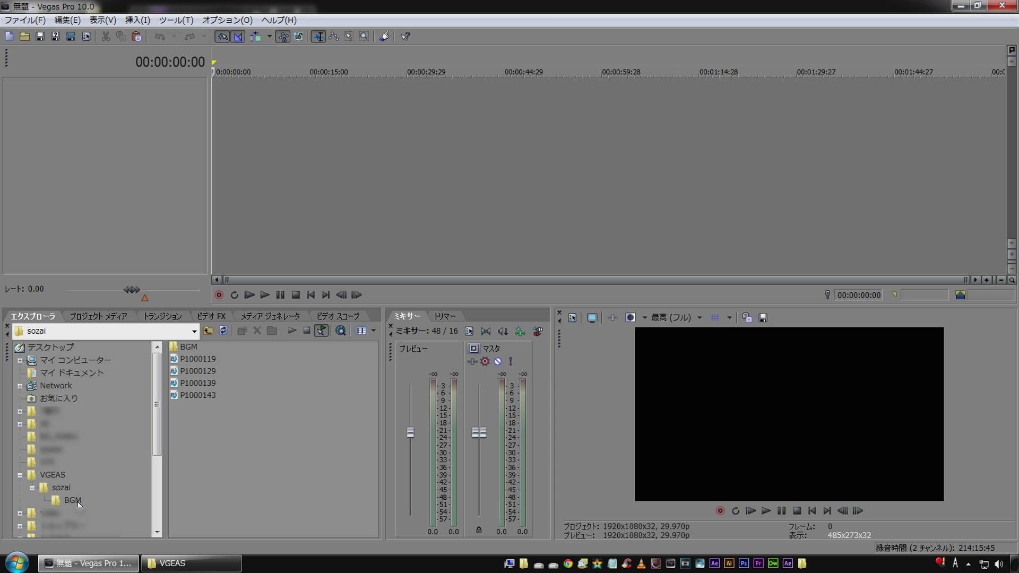
Browse the sozai and BGM folders, then preview the owl clip P1000119 from sozai.
click(57, 489)
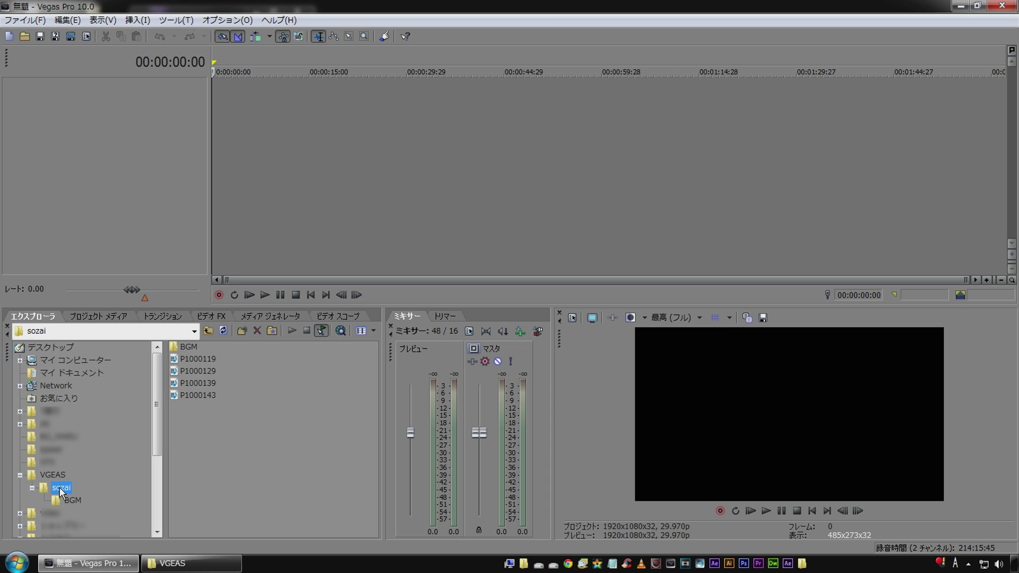
click(73, 499)
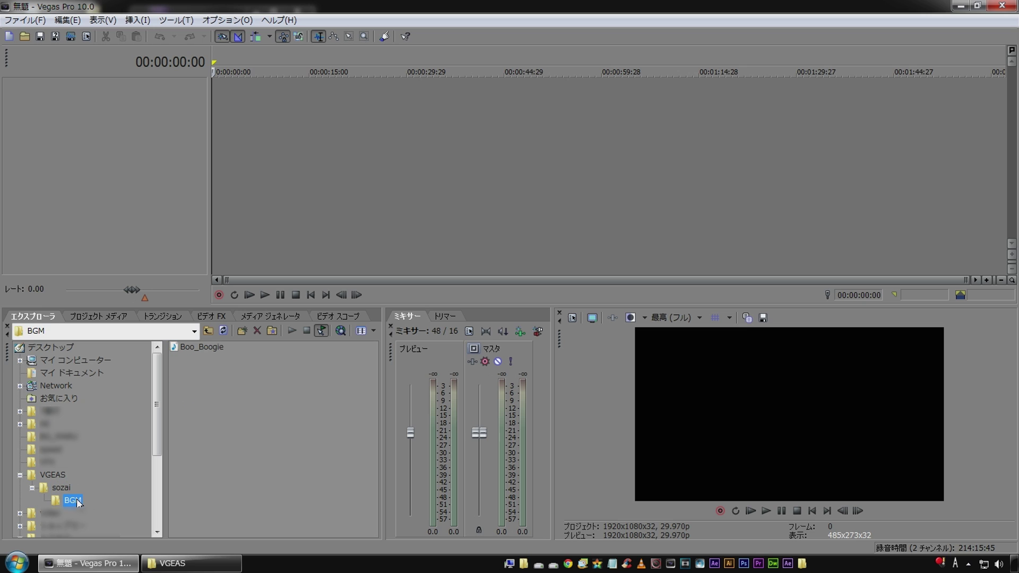
click(61, 488)
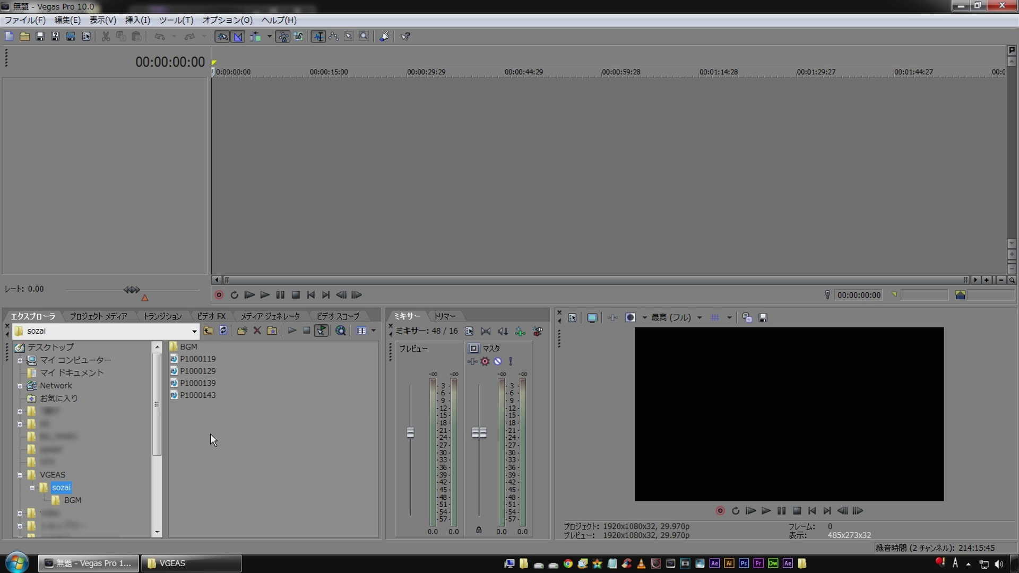
click(196, 359)
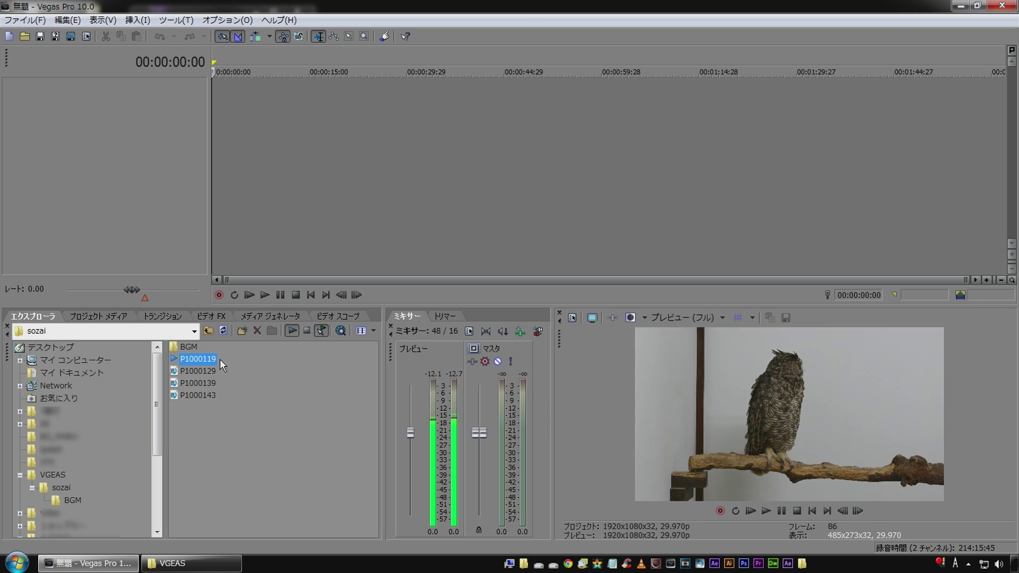
Place clip P1000119 at the timeline start and set the playhead to 00:00:03:04.
mouse_move(197, 359)
mouse_down()
mouse_move(349, 214)
mouse_move(204, 121)
mouse_up()
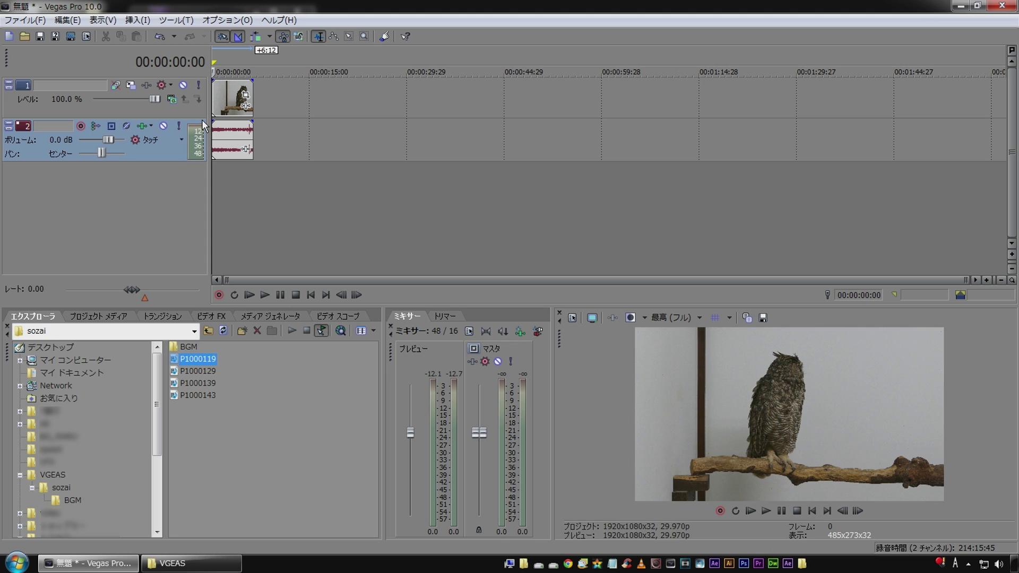
mouse_move(278, 189)
mouse_down()
mouse_move(621, 210)
mouse_move(450, 202)
mouse_up()
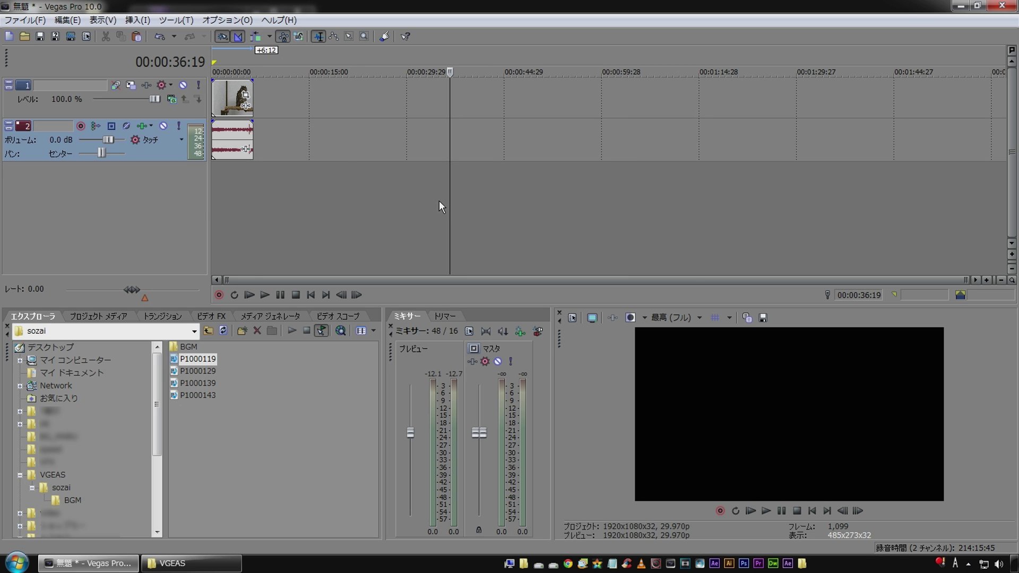
click(232, 186)
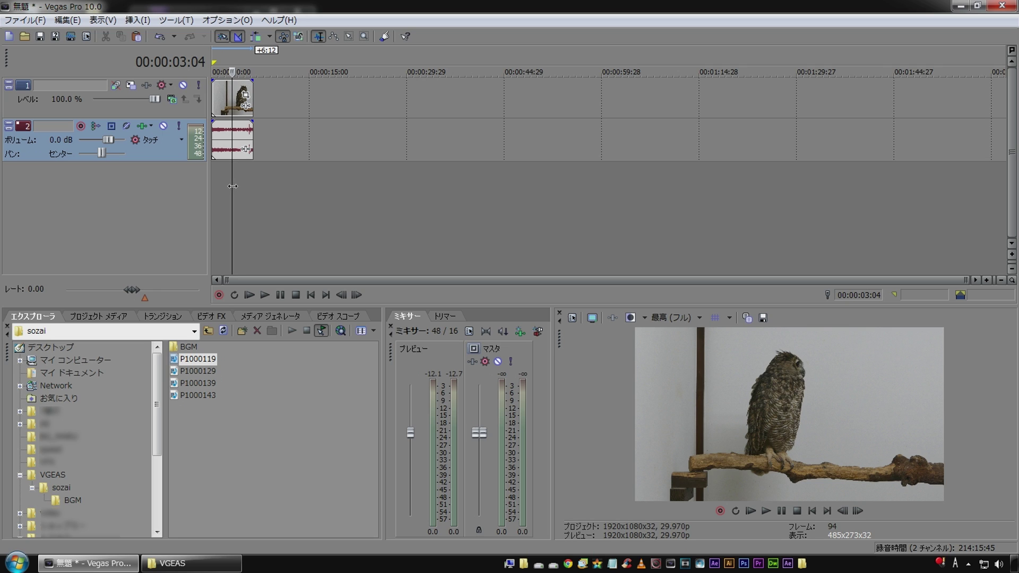
Zoom in on the owl clip in the timeline and return the playhead to the start.
scroll(232, 186, up, 2)
scroll(233, 186, up, 1)
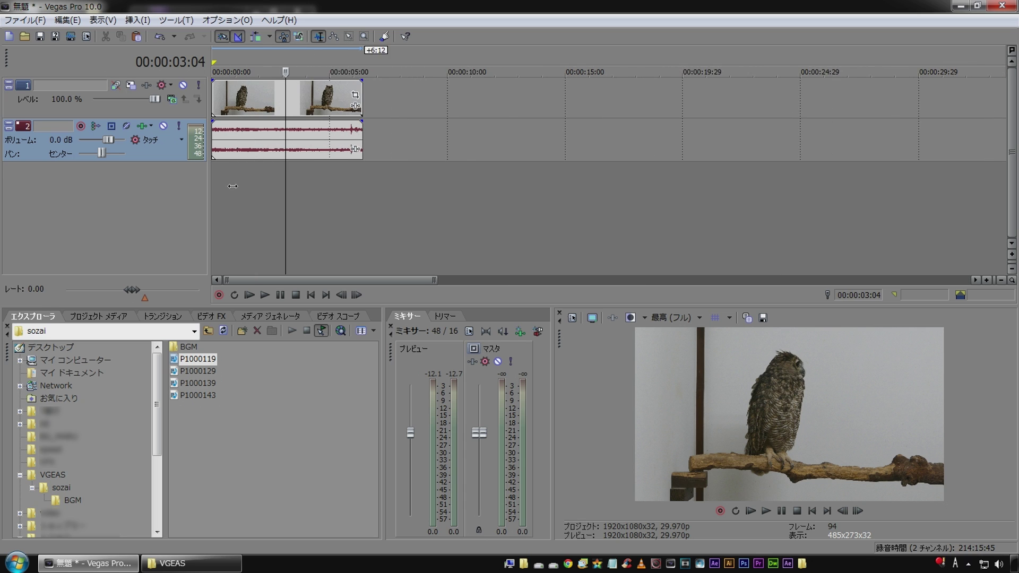
scroll(233, 186, up, 1)
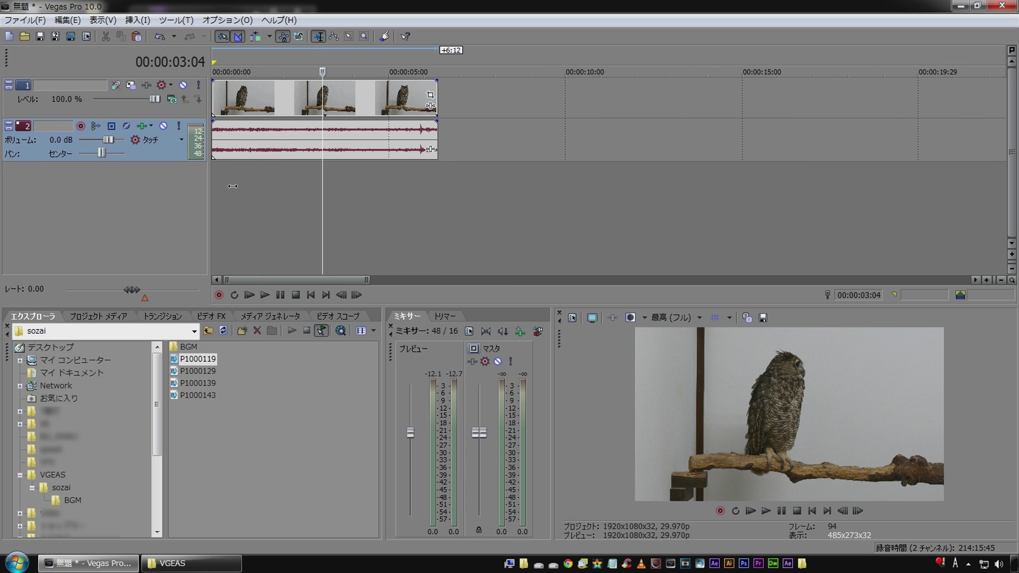
scroll(233, 186, up, 1)
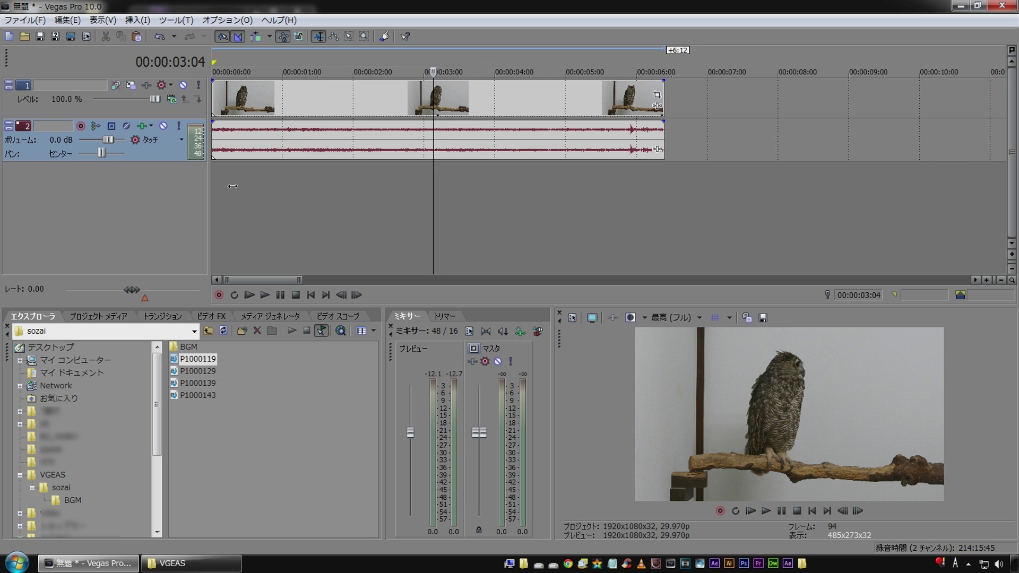
scroll(233, 186, down, 1)
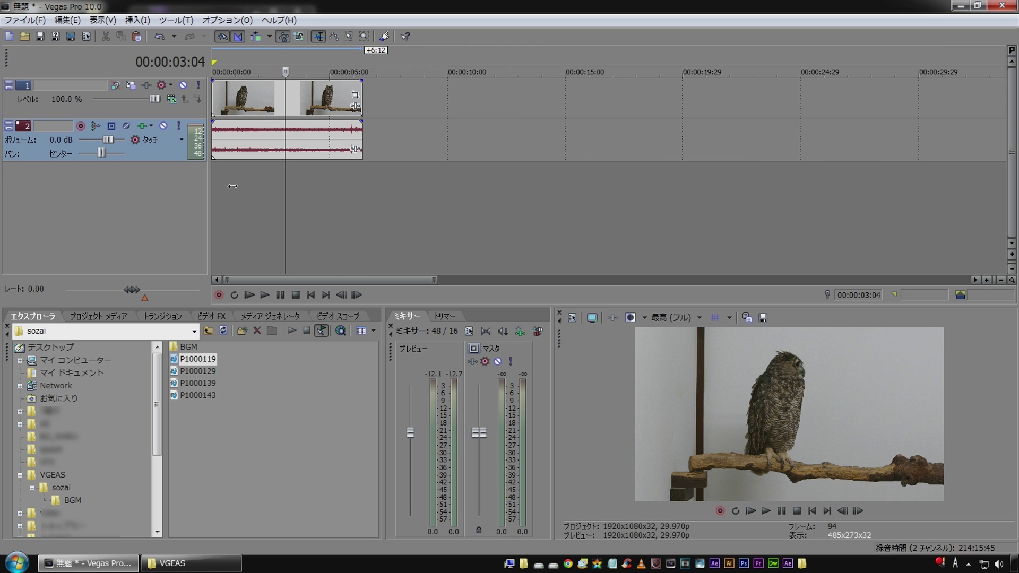
scroll(233, 187, up, 2)
scroll(232, 186, up, 1)
scroll(232, 186, down, 1)
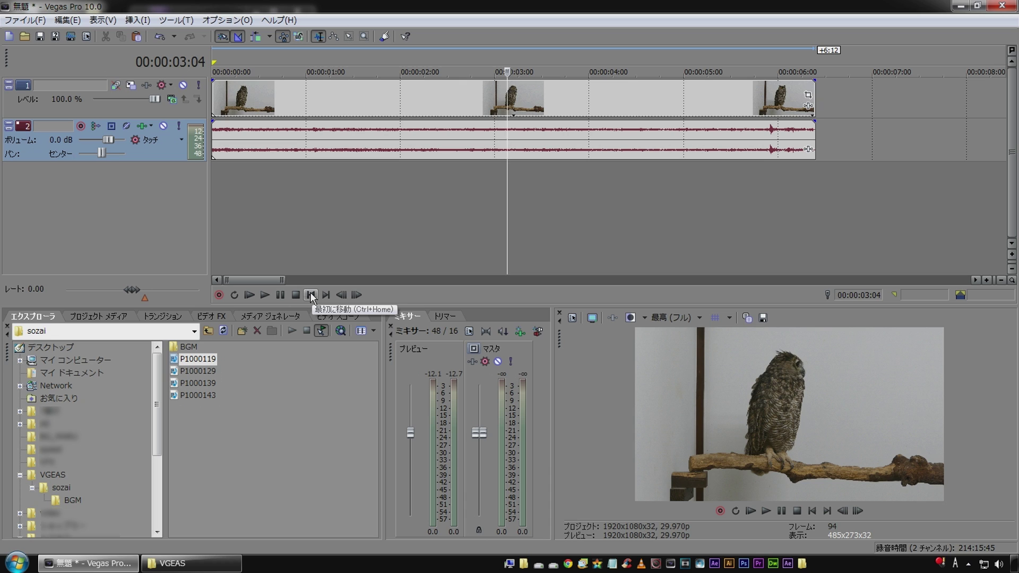
click(311, 295)
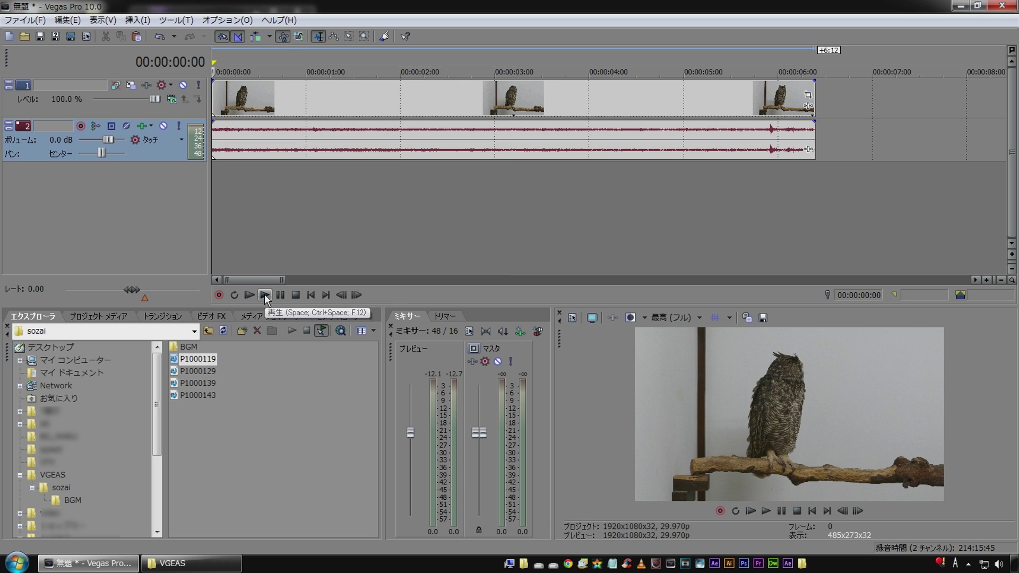
key(space)
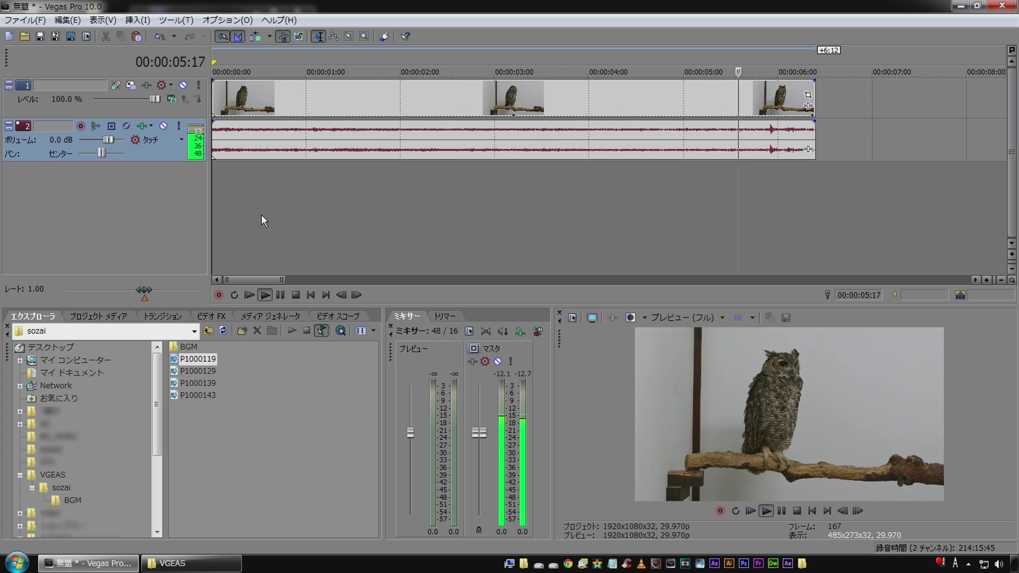
key(space)
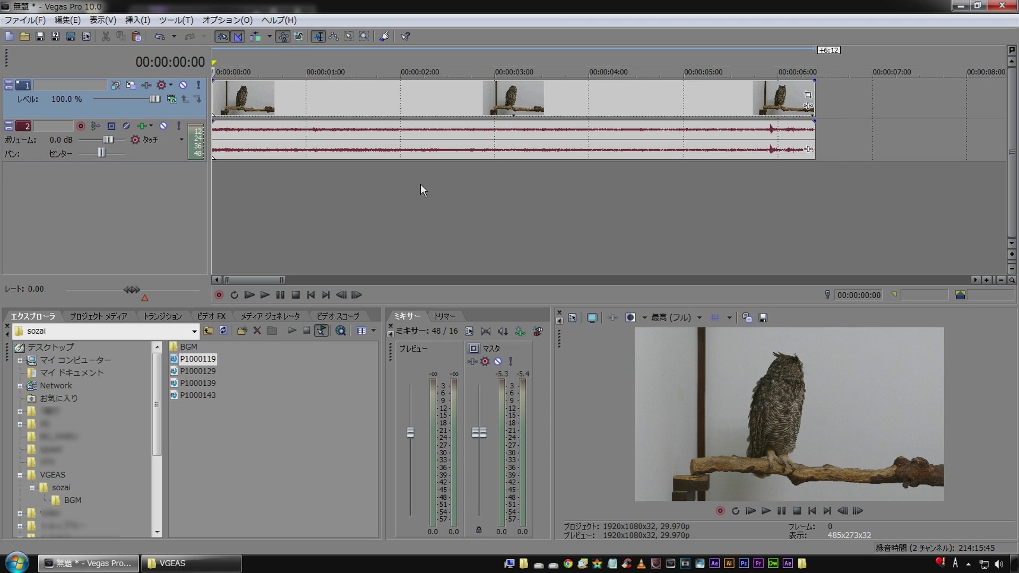
click(378, 100)
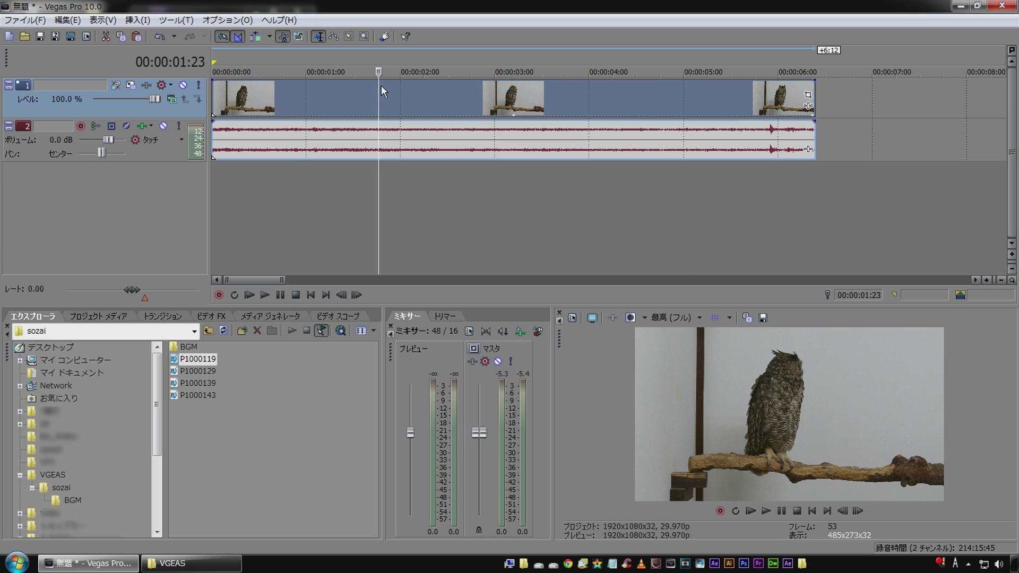
key(space)
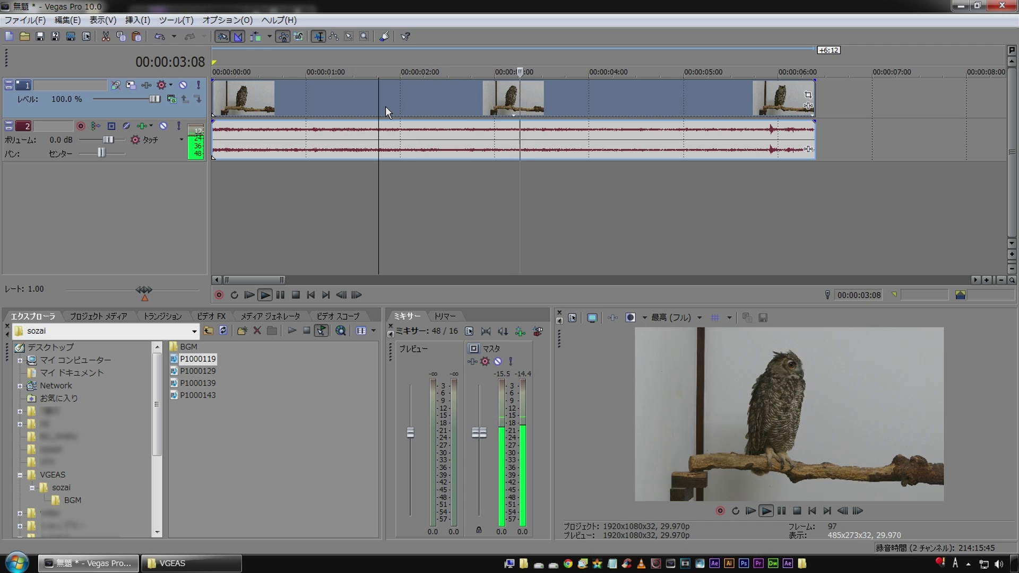
key(space)
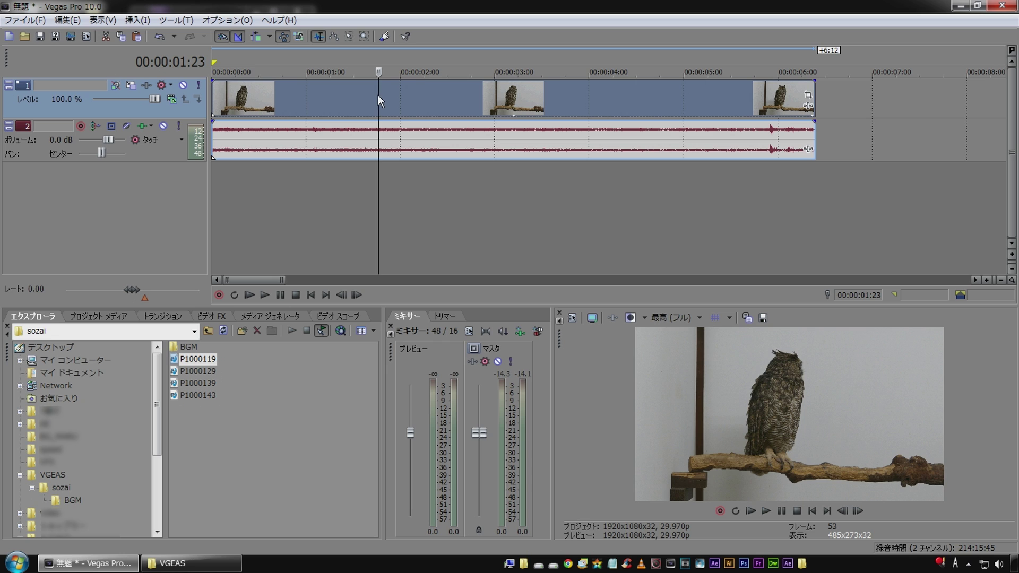
key(s)
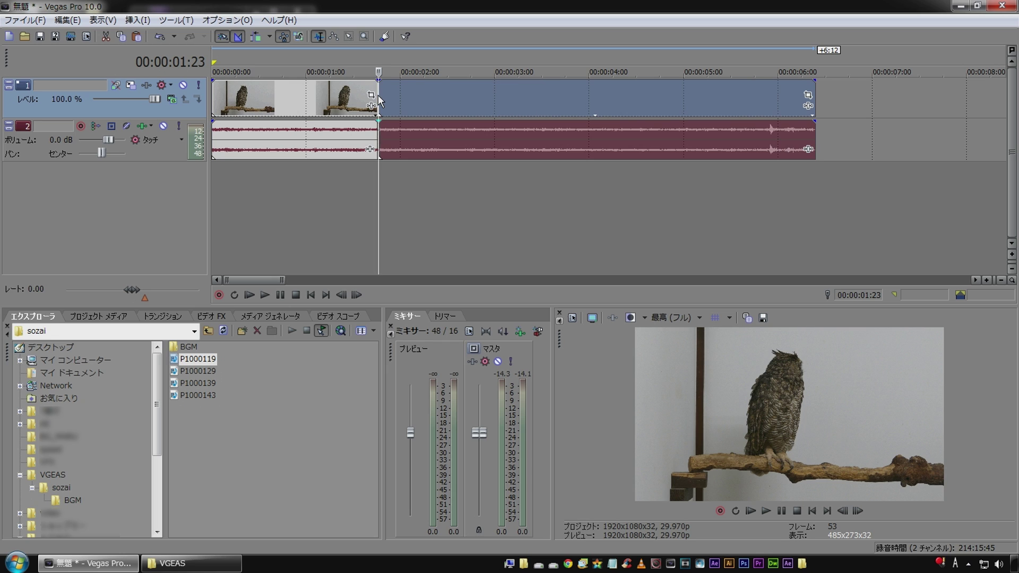
Delete the owl clip's leading part and move the remaining clip to the timeline start.
click(317, 99)
click(425, 108)
click(285, 85)
click(437, 106)
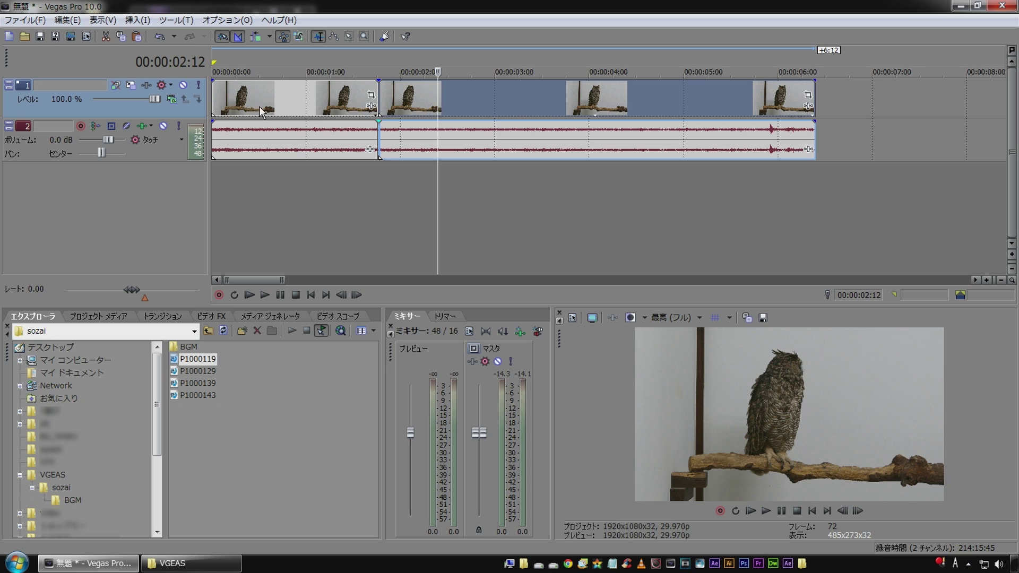
click(280, 96)
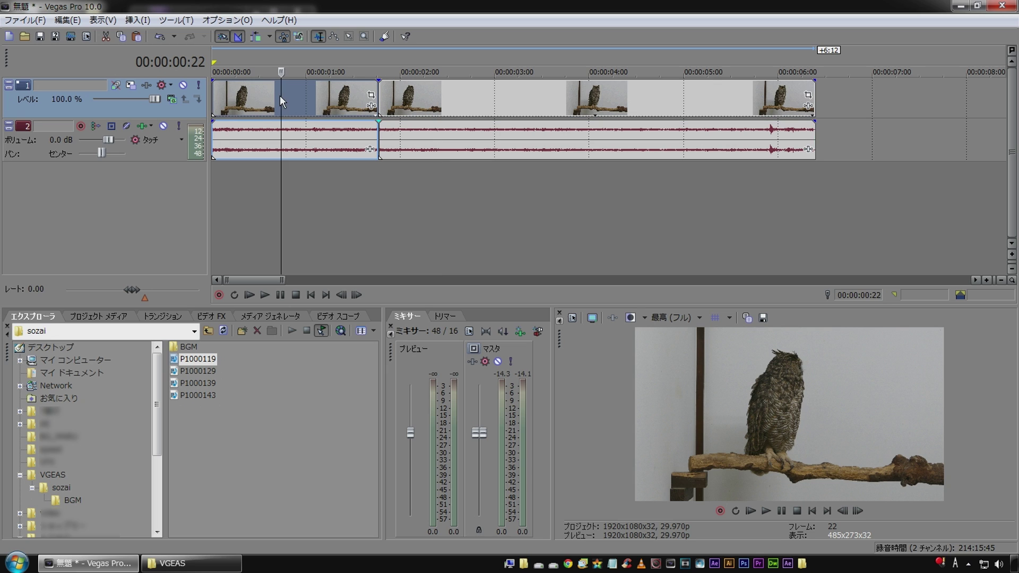
key(Delete)
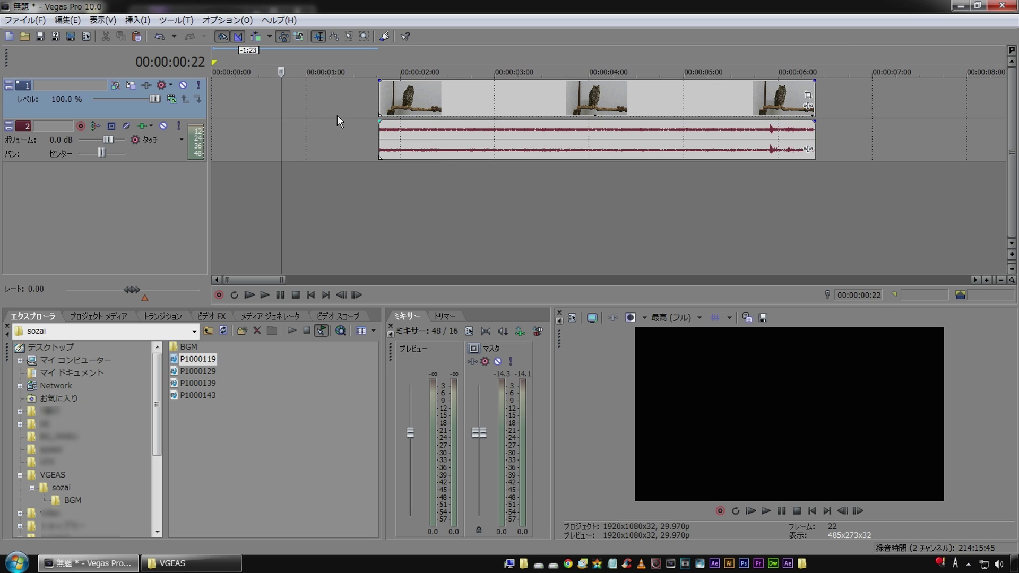
drag(474, 102, 217, 100)
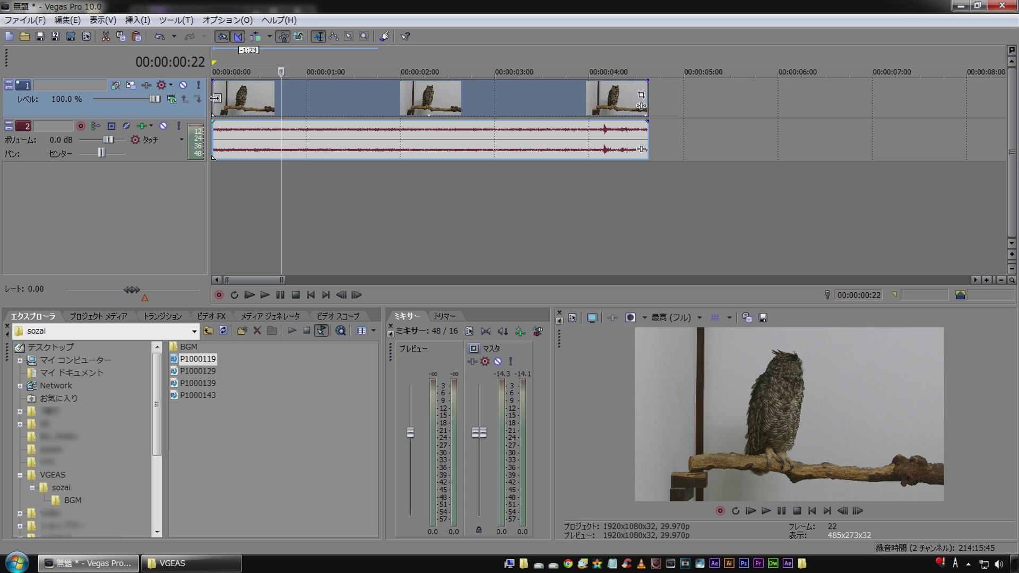
Play back the trimmed owl clip from the beginning.
click(310, 294)
key(space)
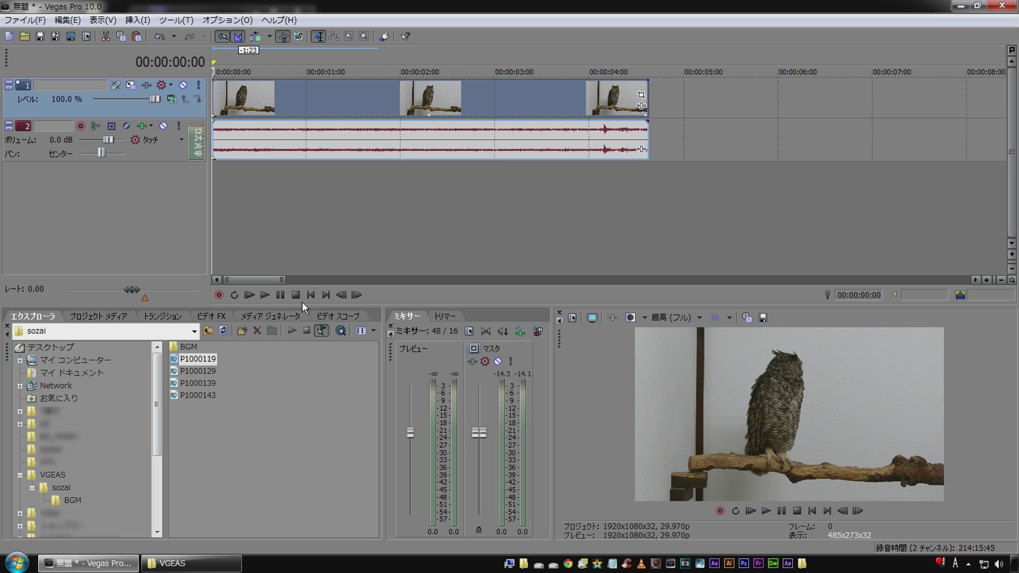
key(space)
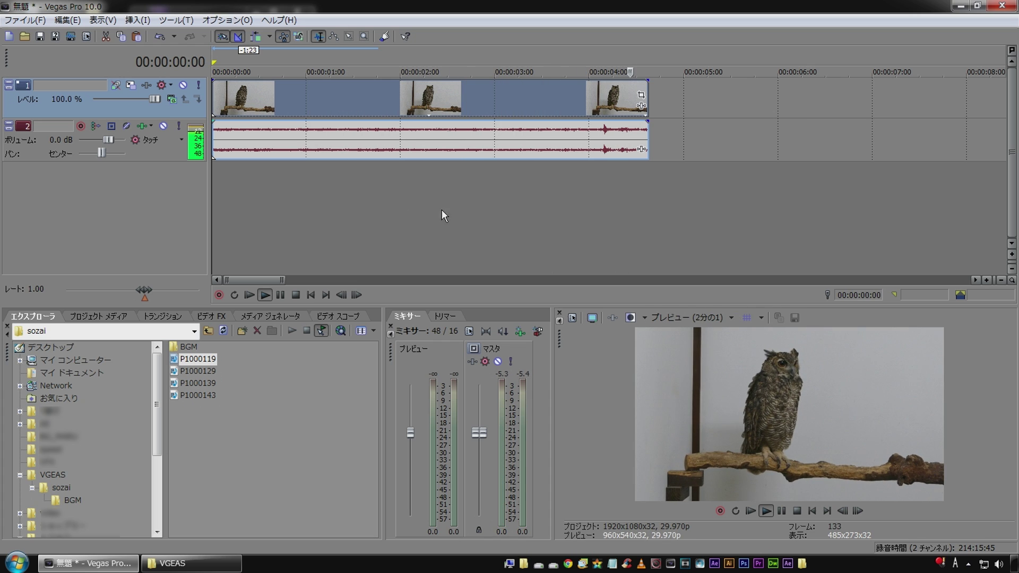
Split the owl clip at 00:00:03:04 and delete its trailing part.
click(506, 100)
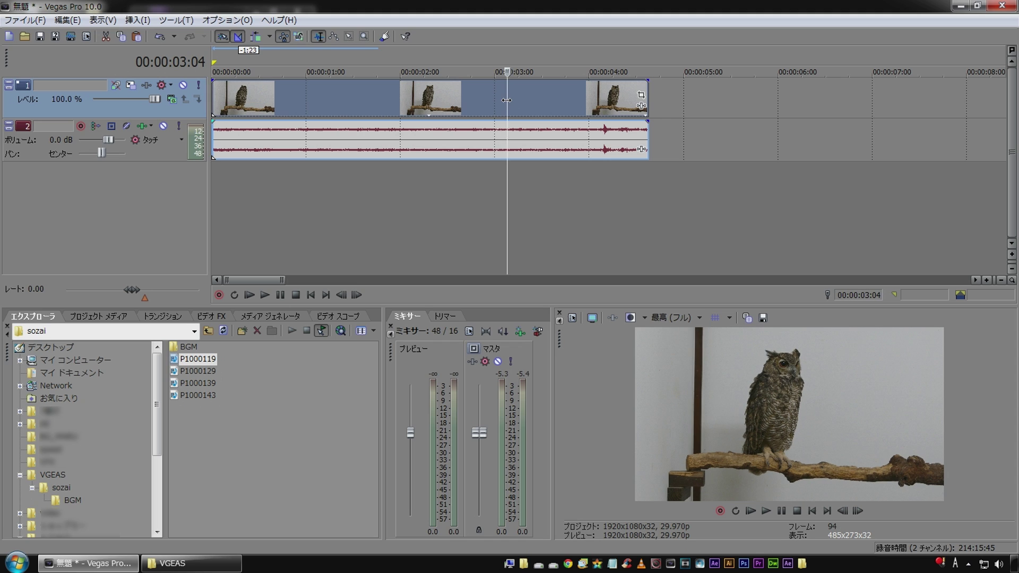
key(s)
drag(506, 100, 574, 104)
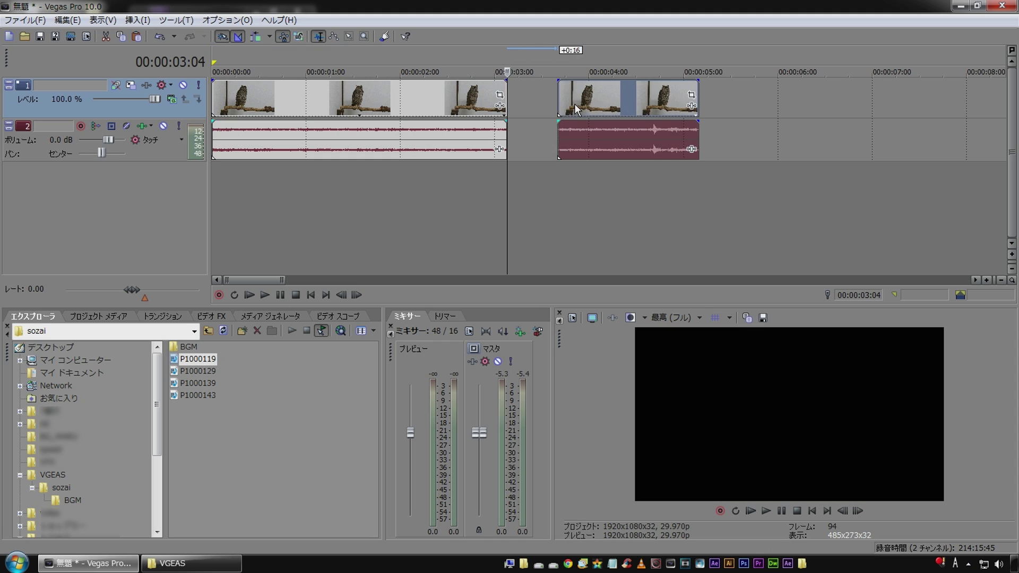
key(Delete)
Play back the shortened owl clip, then place P1000129 right after it.
click(364, 189)
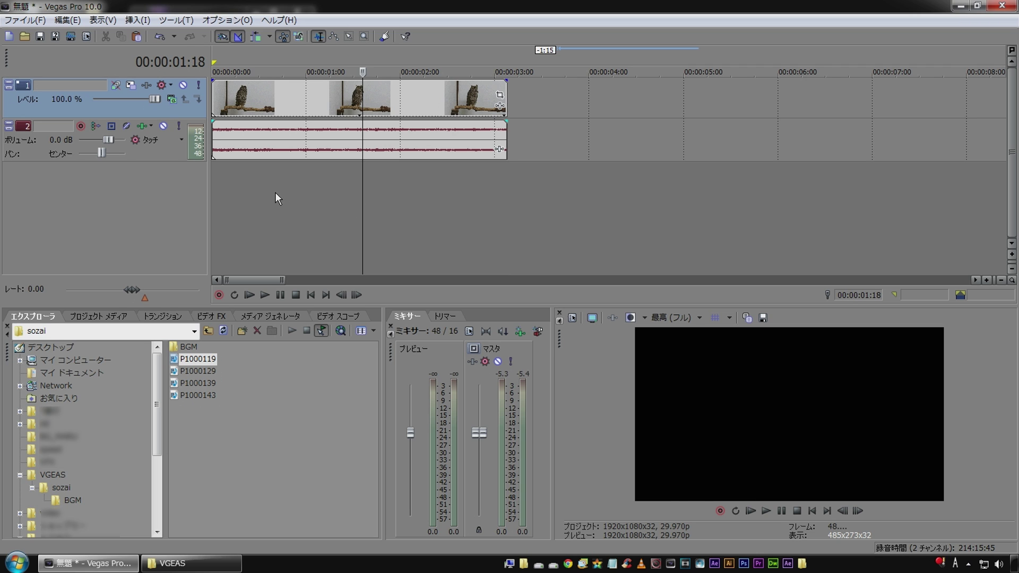
key(Home)
key(space)
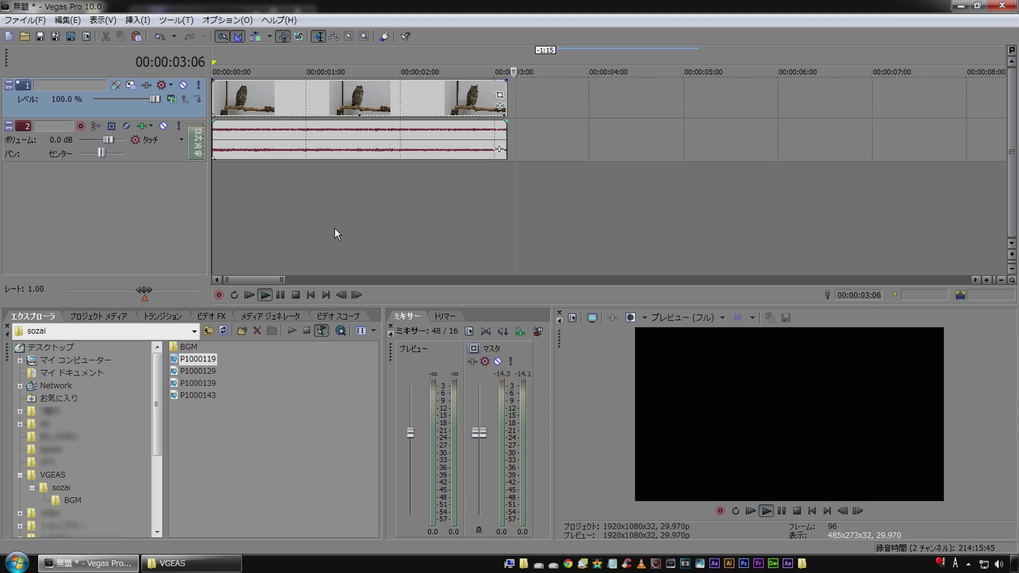
key(space)
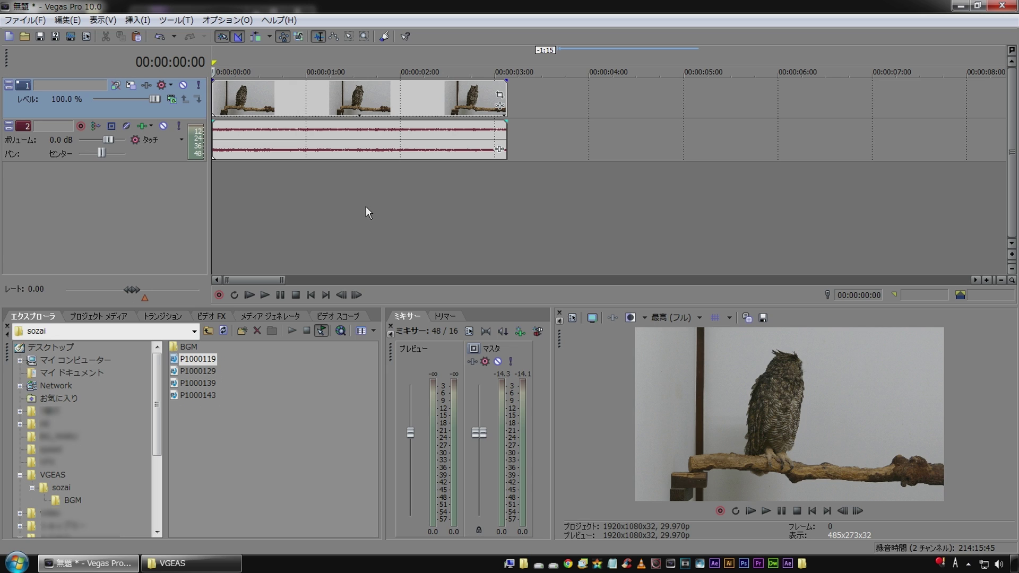
drag(202, 375, 566, 120)
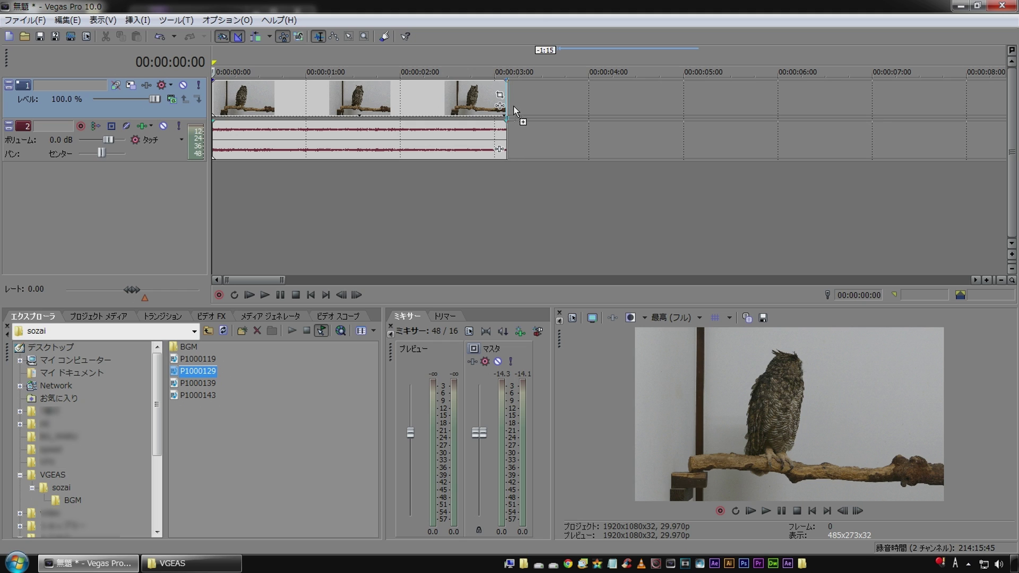
drag(514, 109, 514, 107)
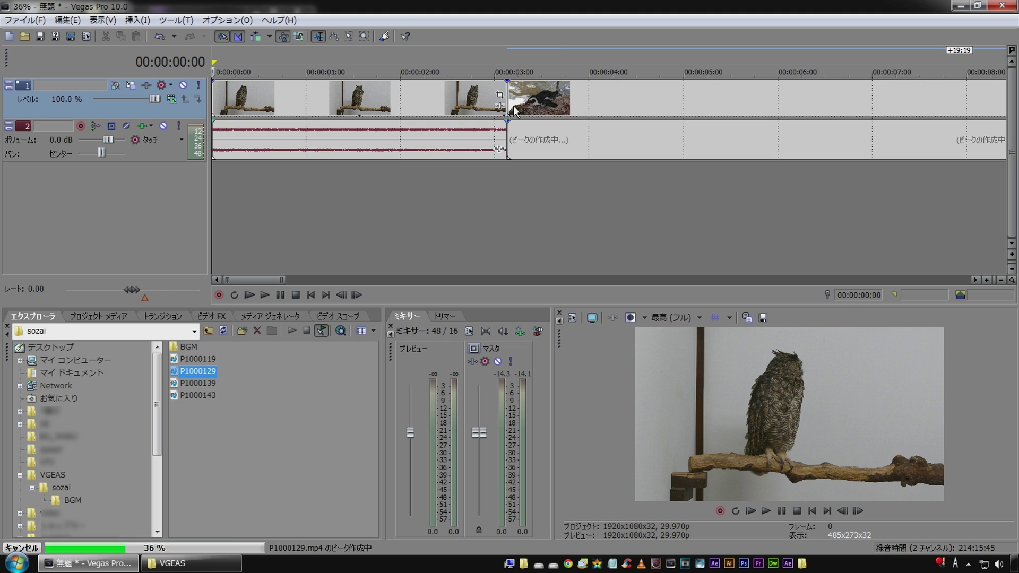
Review playback across the owl-to-penguin join with the timeline zoomed out.
click(455, 210)
key(space)
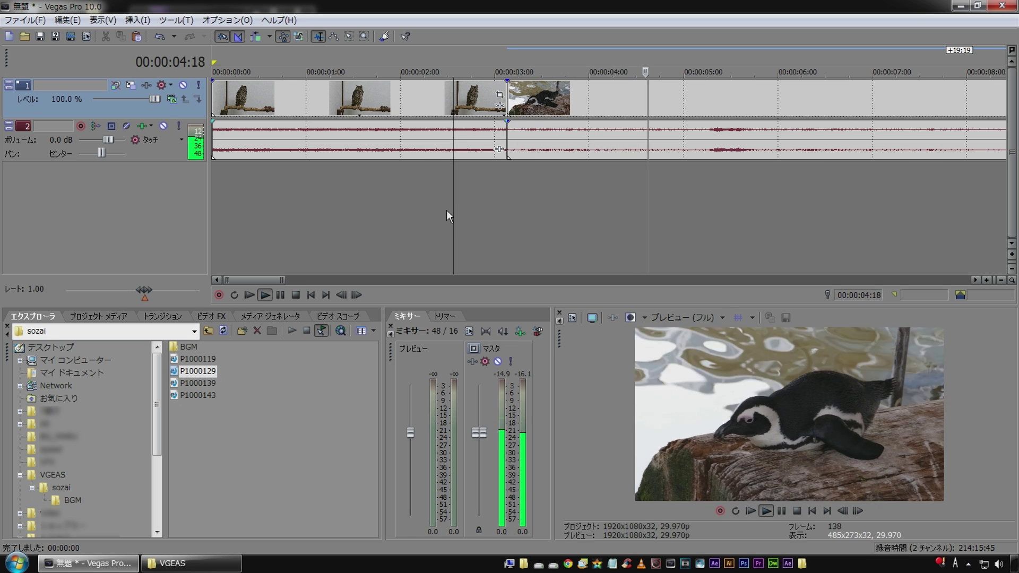
scroll(447, 209, down, 2)
scroll(447, 209, down, 1)
scroll(447, 209, down, 1)
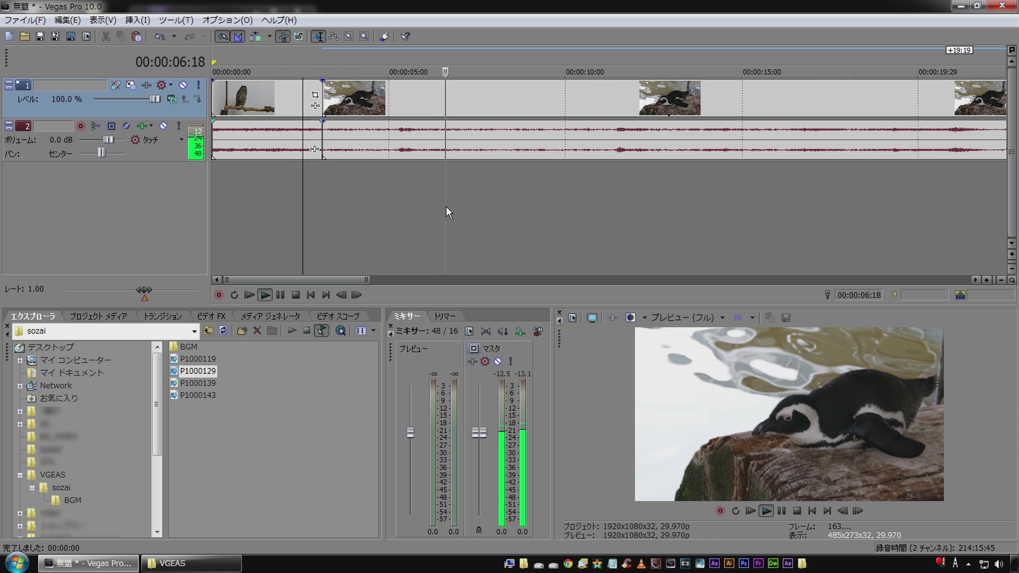
scroll(446, 206, down, 1)
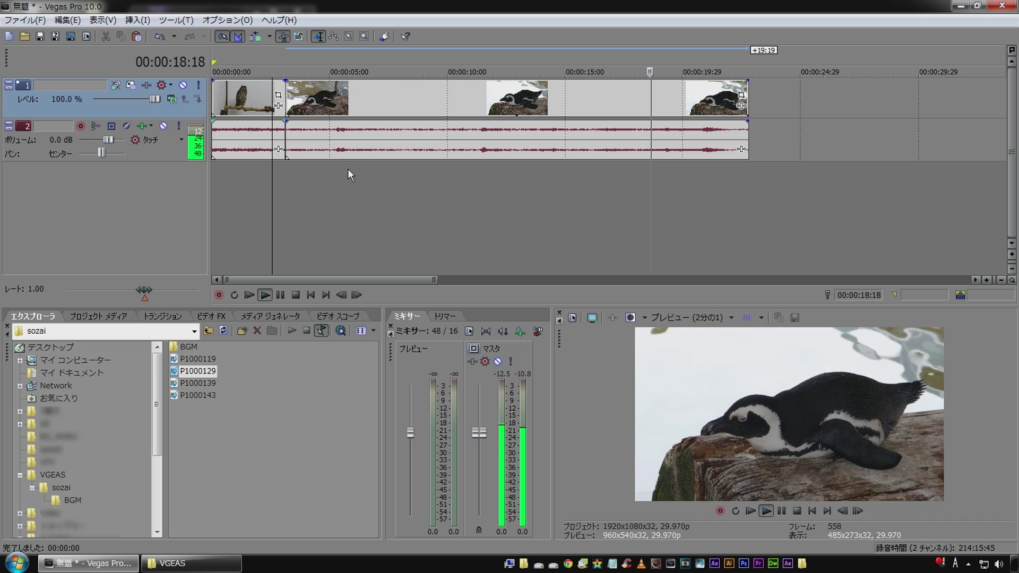
click(348, 168)
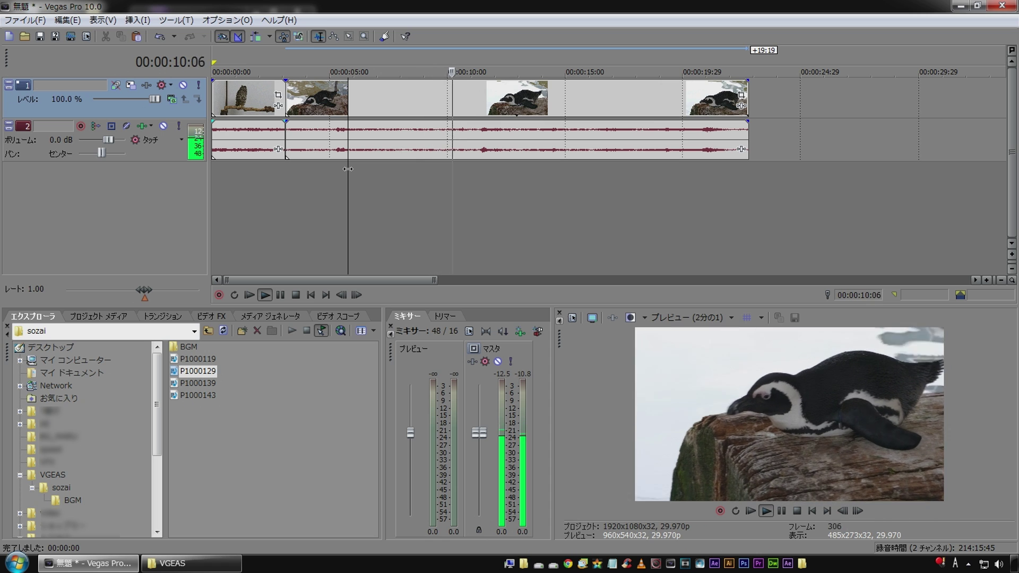
key(space)
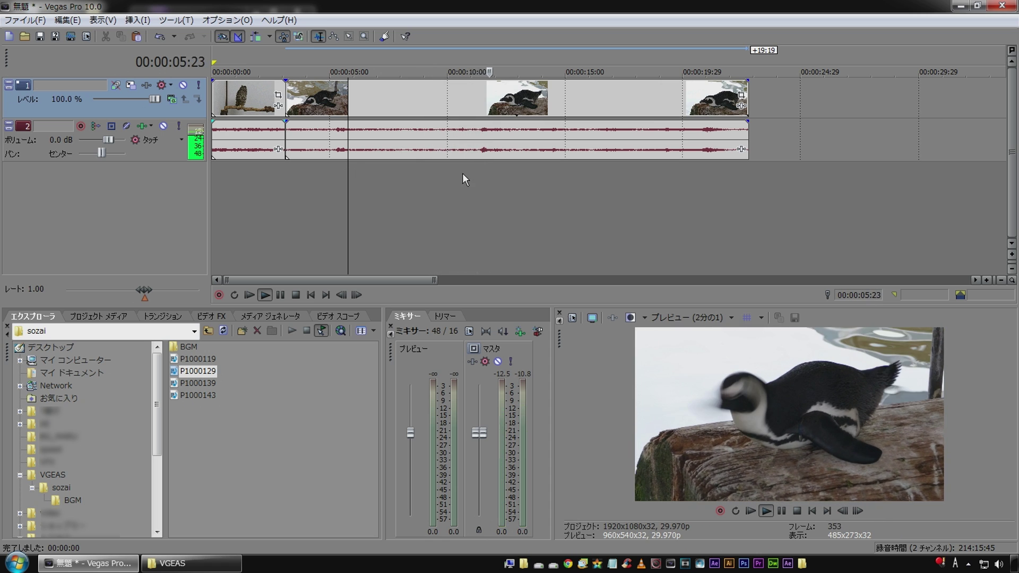
Split the penguin clip at 00:00:09:23 and select its opening section.
click(447, 176)
key(space)
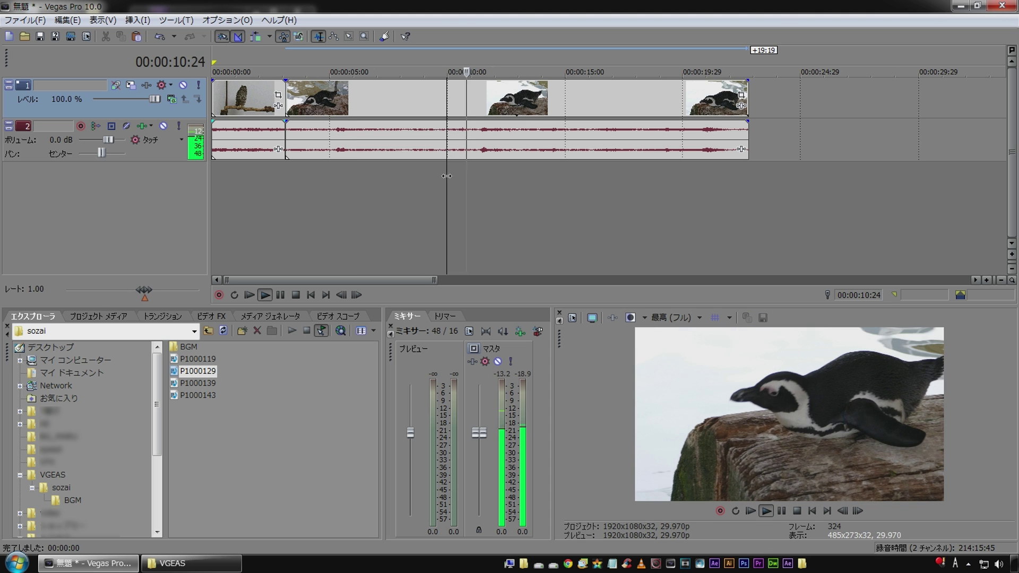
key(space)
click(442, 172)
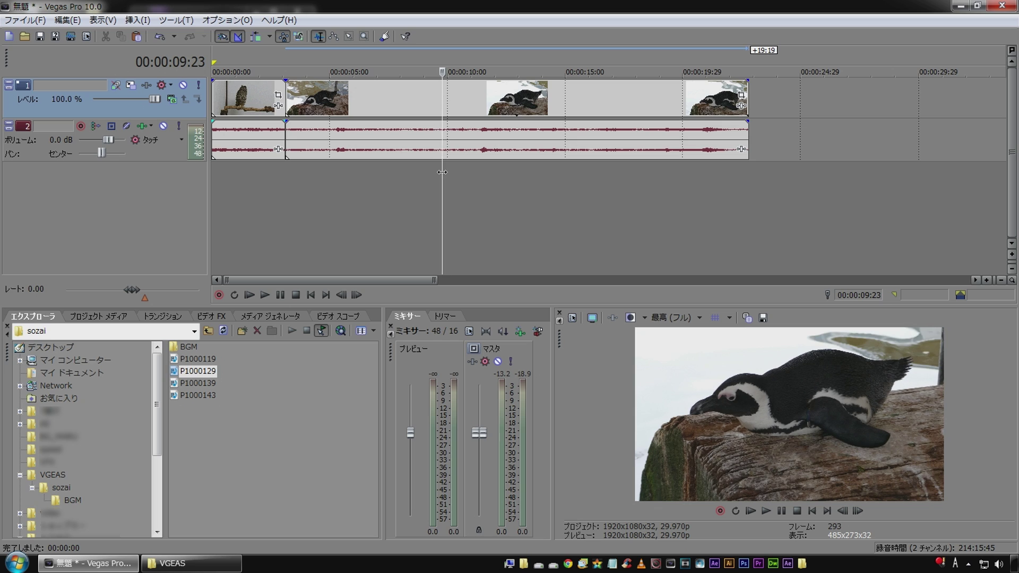
key(s)
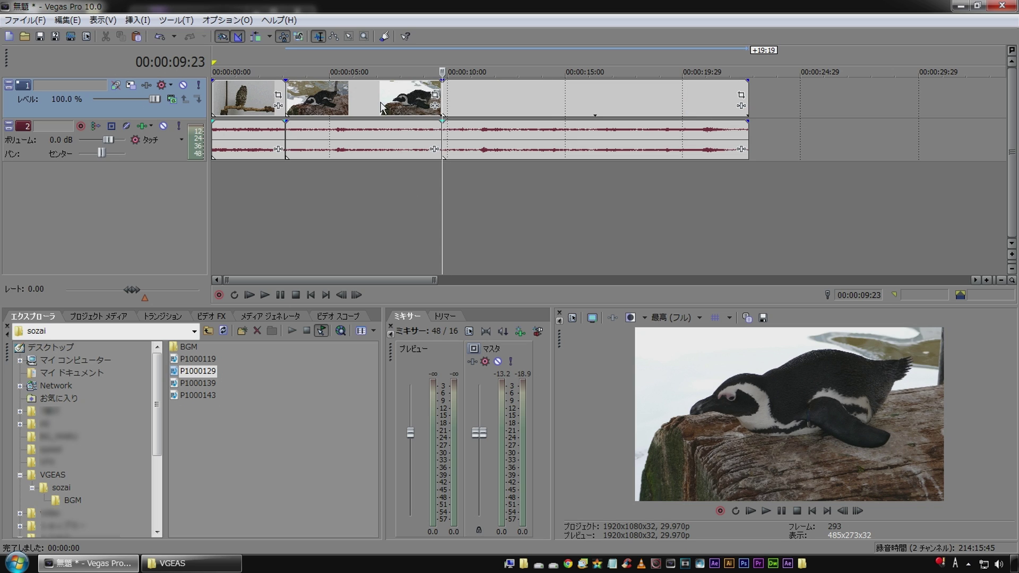
click(380, 104)
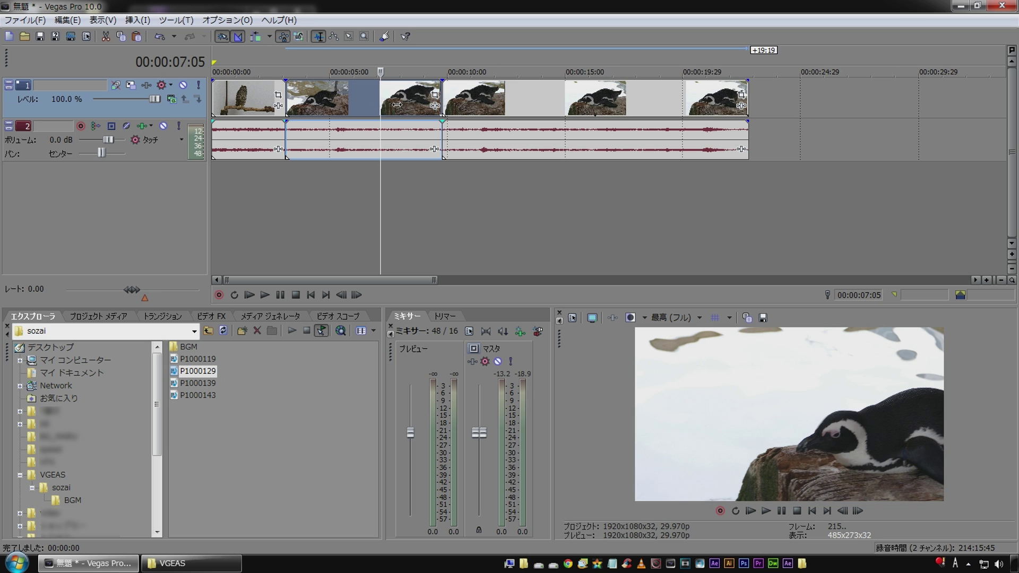
Delete the penguin's opening section, slide the rest against the owl clip, and play the join.
key(Delete)
drag(484, 100, 327, 99)
click(287, 185)
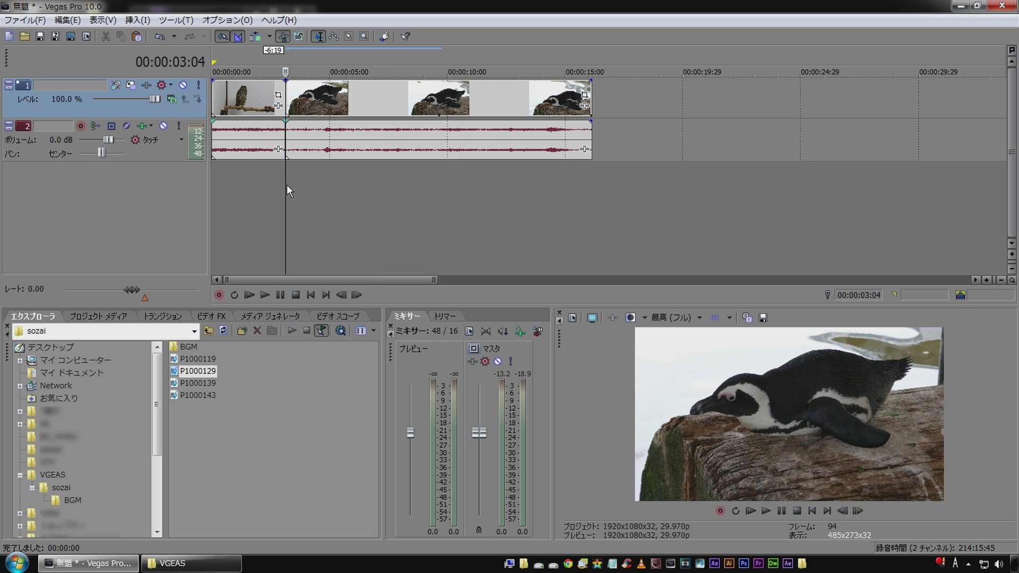
key(space)
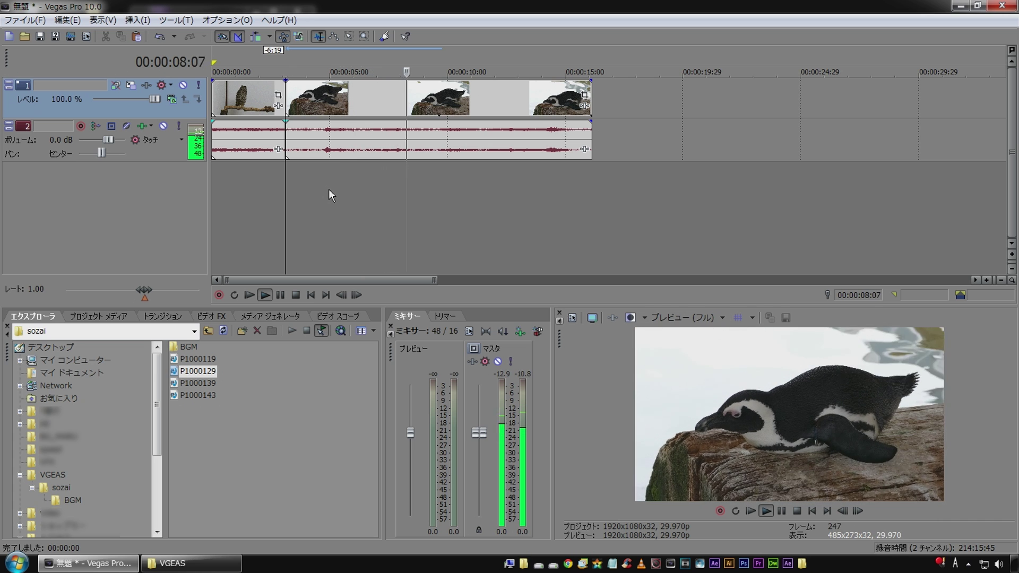
key(space)
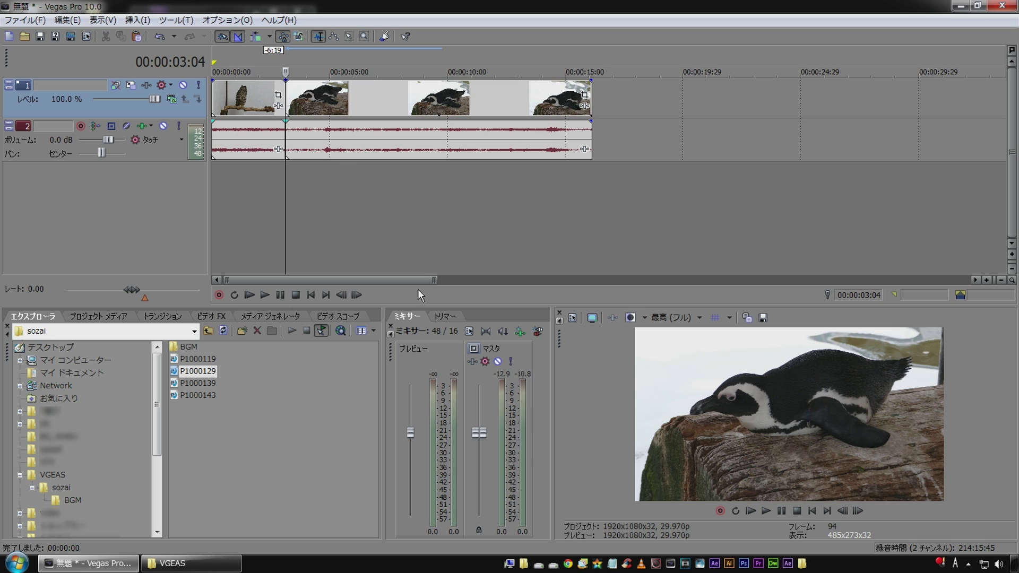
Set preview quality to Preview (Auto) and replay the owl-to-penguin join.
click(670, 318)
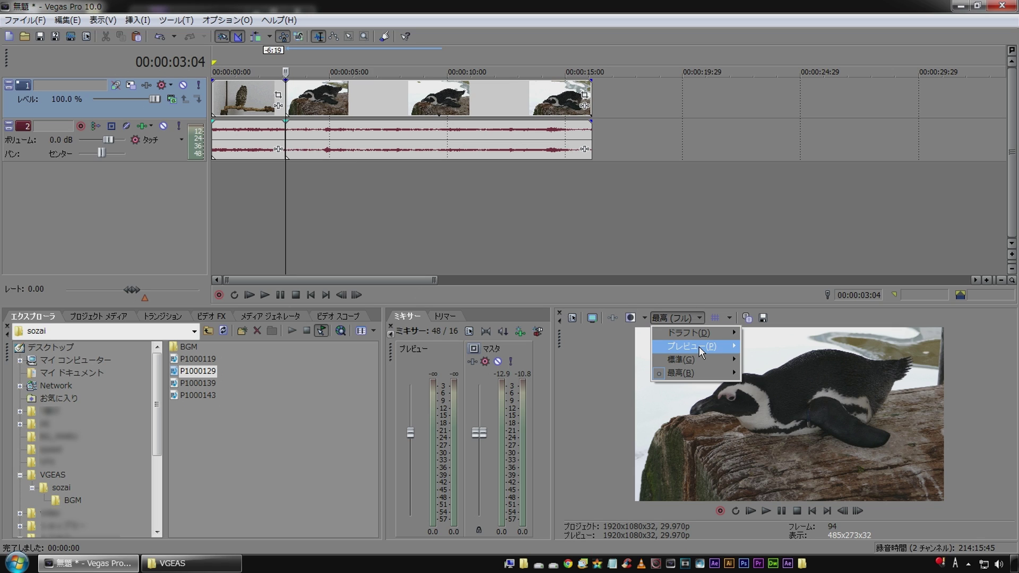
mouse_move(699, 346)
click(794, 349)
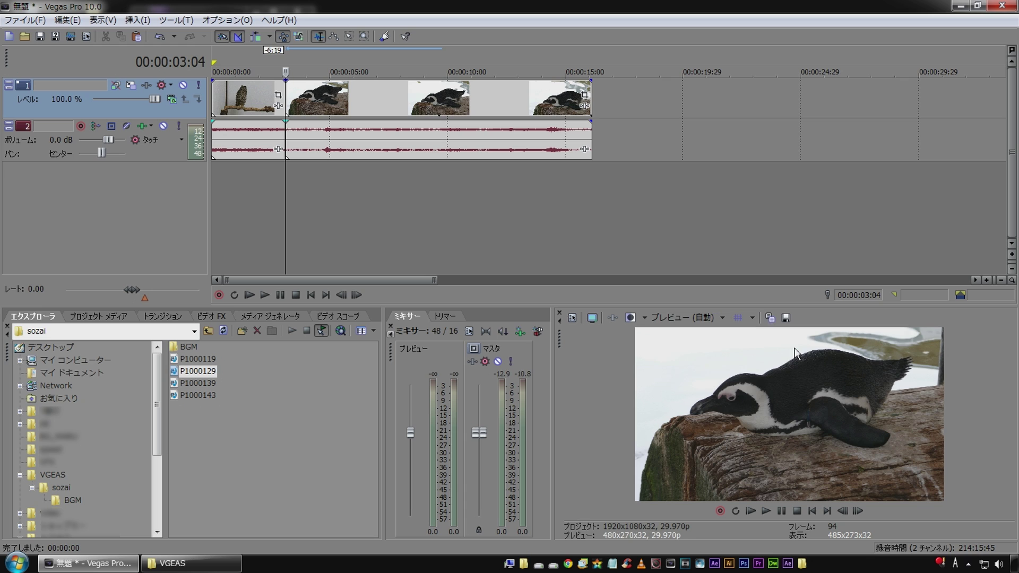
click(262, 192)
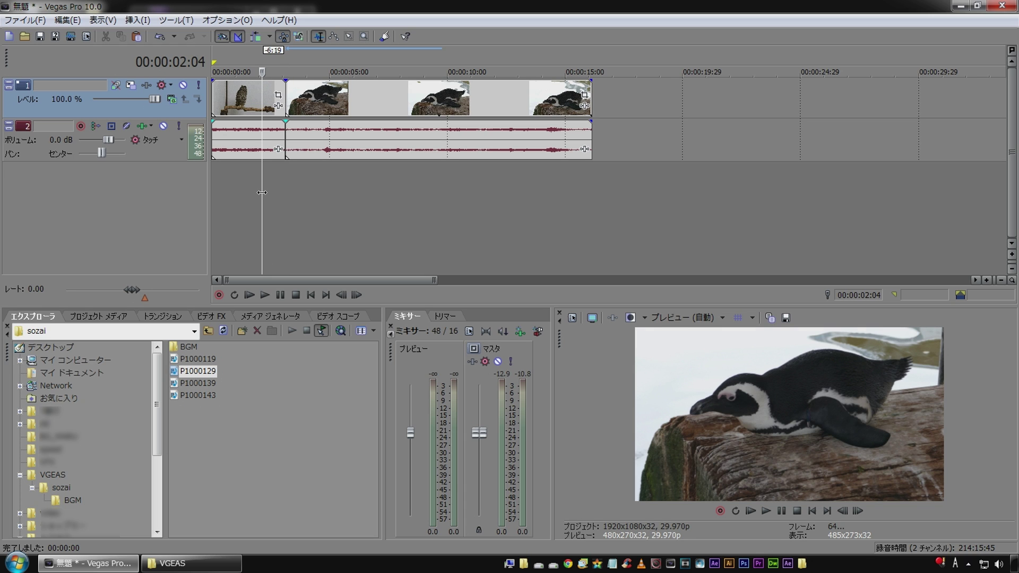
key(space)
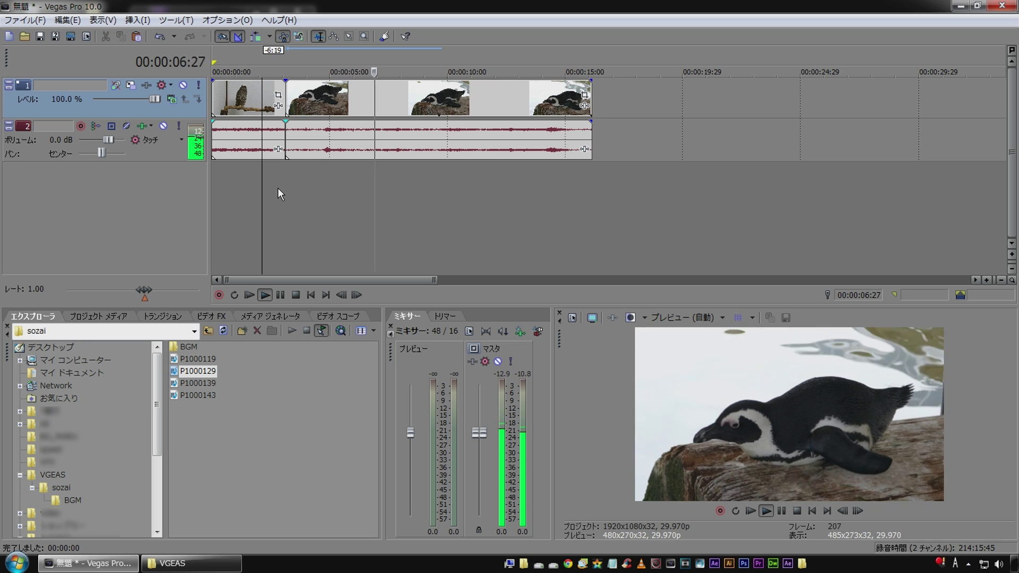
key(space)
click(380, 100)
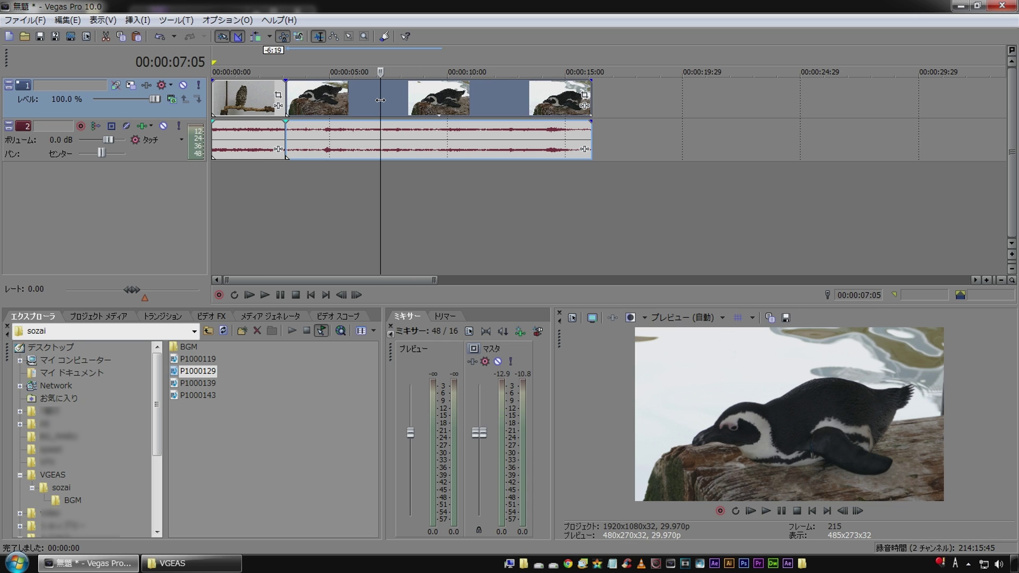
Cut the penguin clip at 00:00:07:05, delete the leftover end, and play back the result.
key(s)
drag(397, 100, 433, 100)
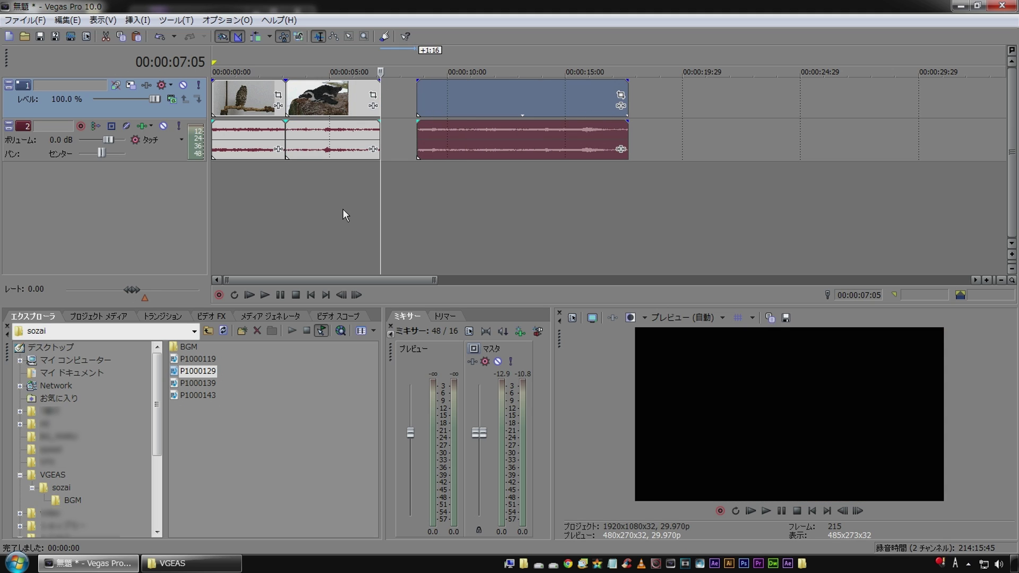
key(Delete)
click(285, 185)
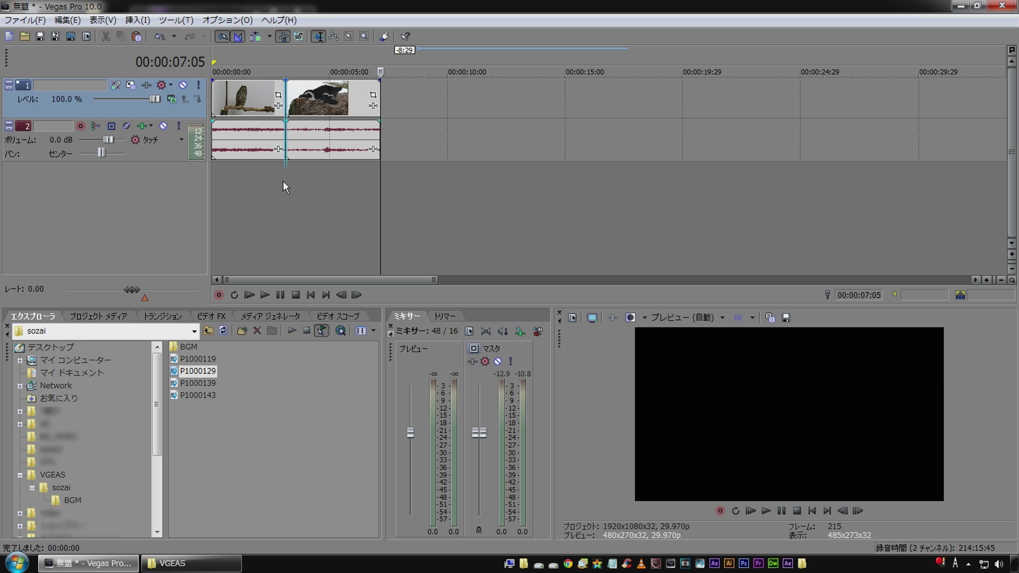
key(space)
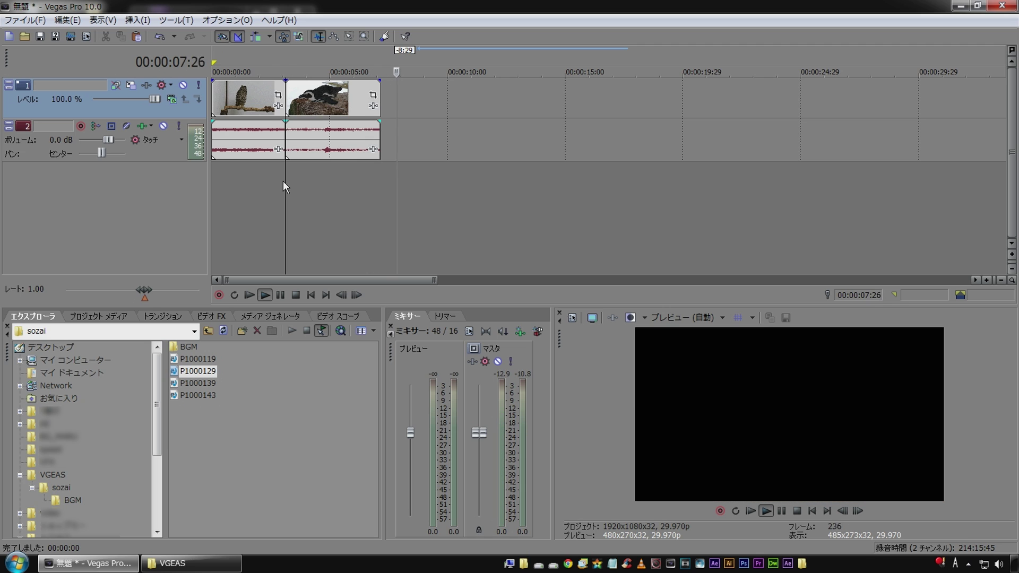
key(space)
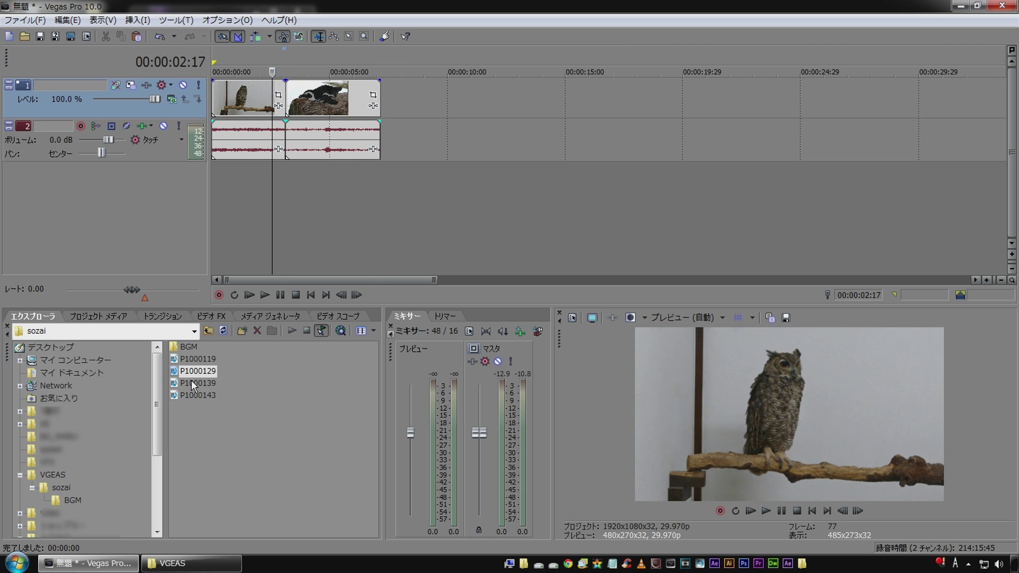
Add the toucan clip P1000139 after the penguin clip and play it back.
click(190, 380)
mouse_move(190, 380)
mouse_down()
mouse_move(413, 120)
mouse_move(384, 110)
mouse_up()
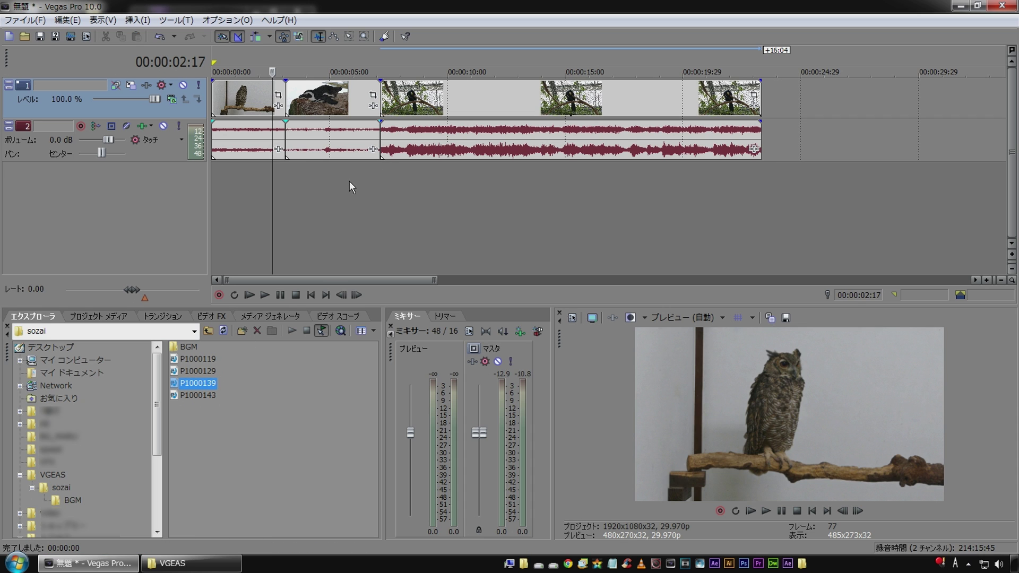
click(349, 181)
key(space)
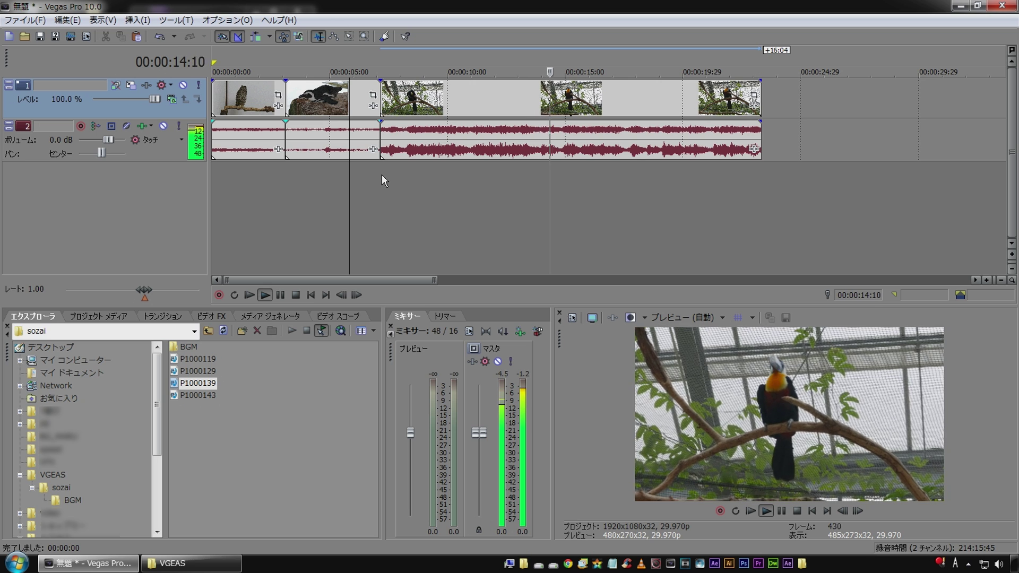
key(space)
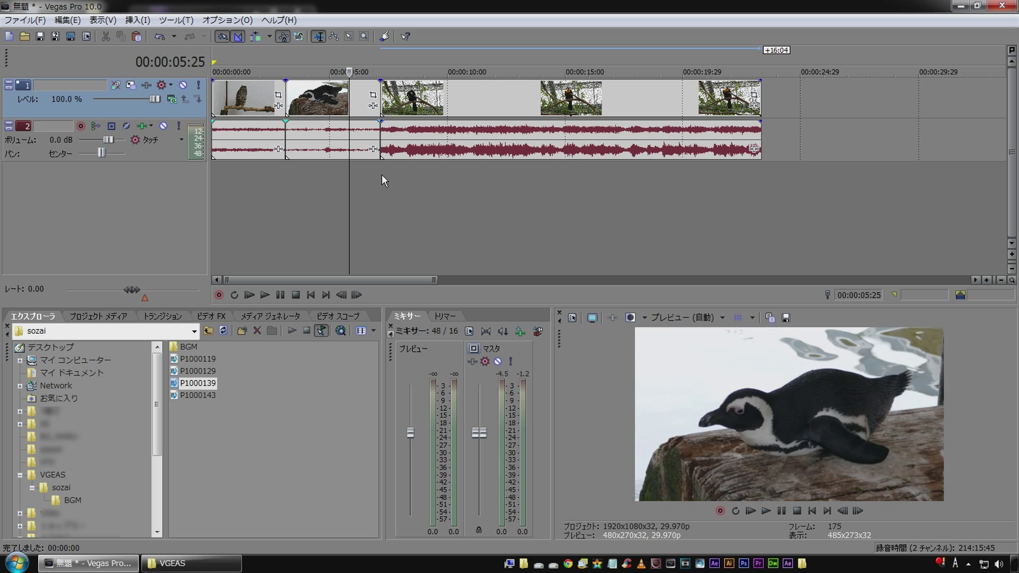
Split the toucan clip during playback and delete its trailing pieces, ending near 00:00:11.
click(381, 179)
key(space)
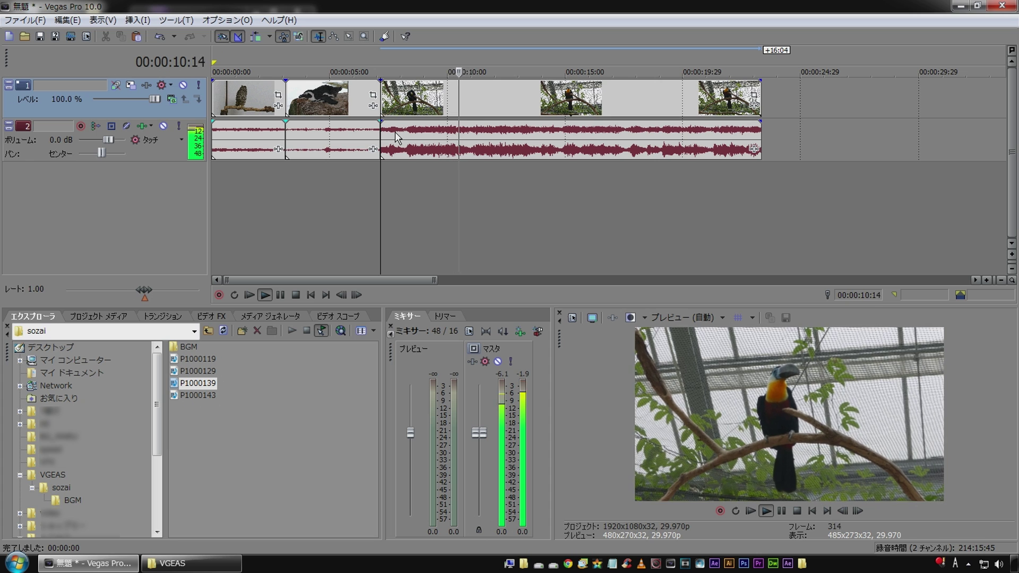
key(s)
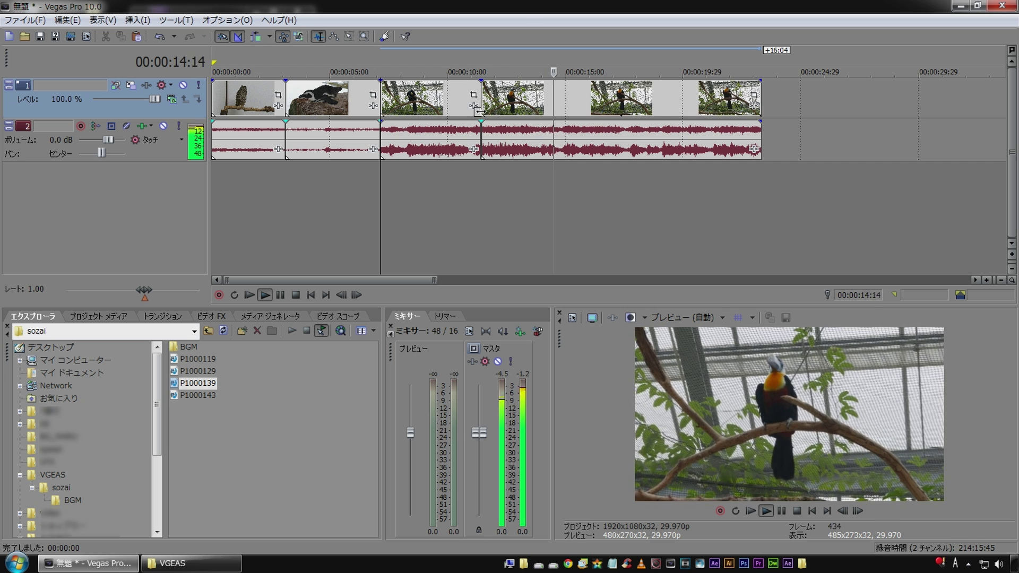
key(s)
key(s)
key(Return)
key(Delete)
click(589, 101)
key(Delete)
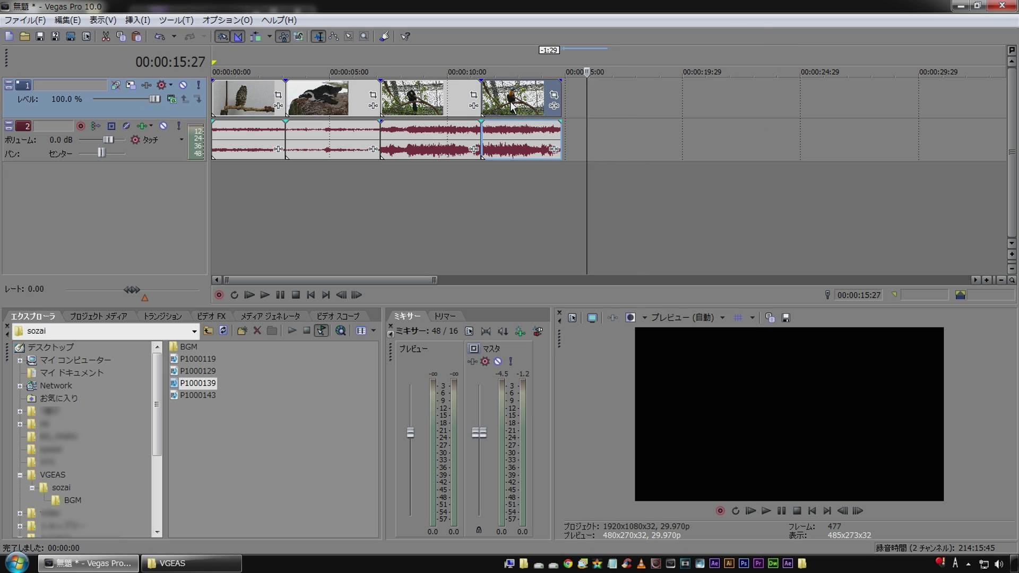
click(511, 101)
key(Delete)
click(382, 174)
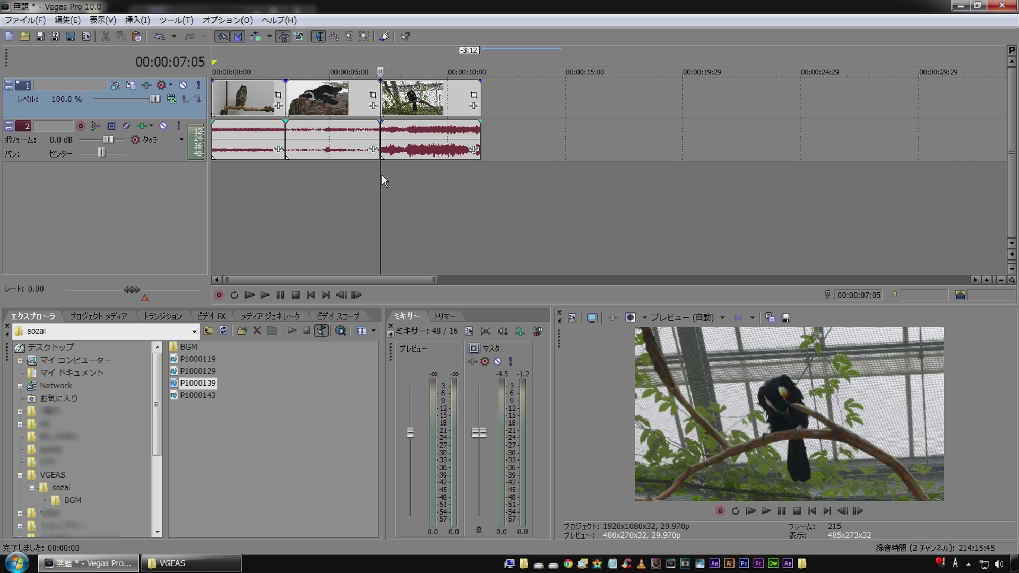
Shorten the toucan clip's end, pull it back out slightly, and check playback.
scroll(382, 174, up, 4)
key(space)
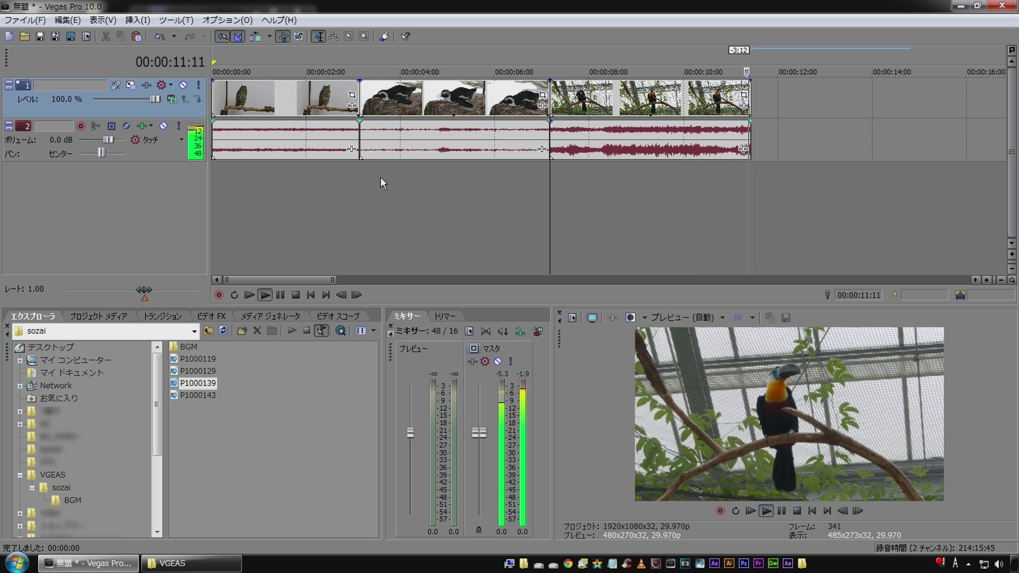
key(space)
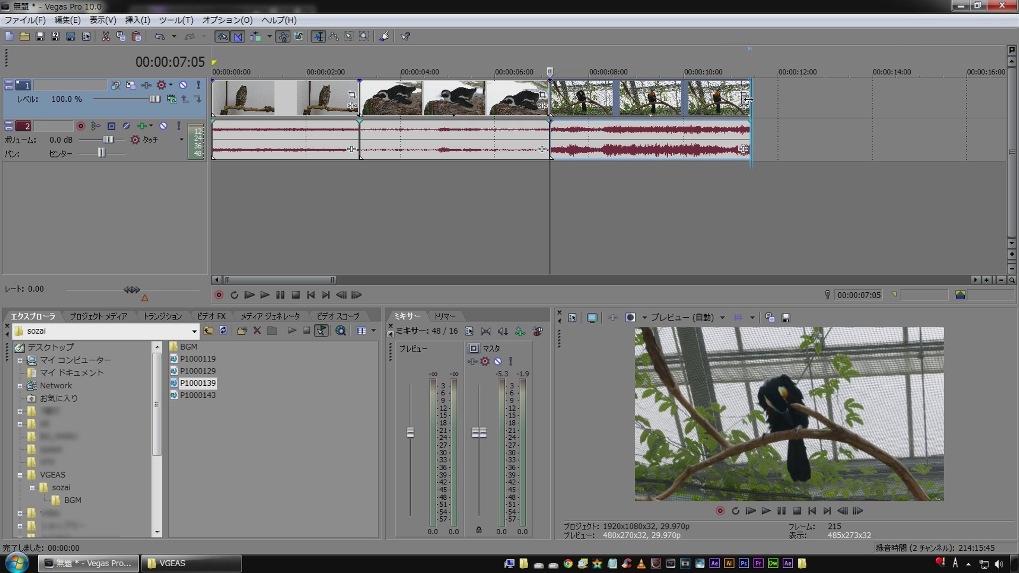
drag(750, 99, 689, 102)
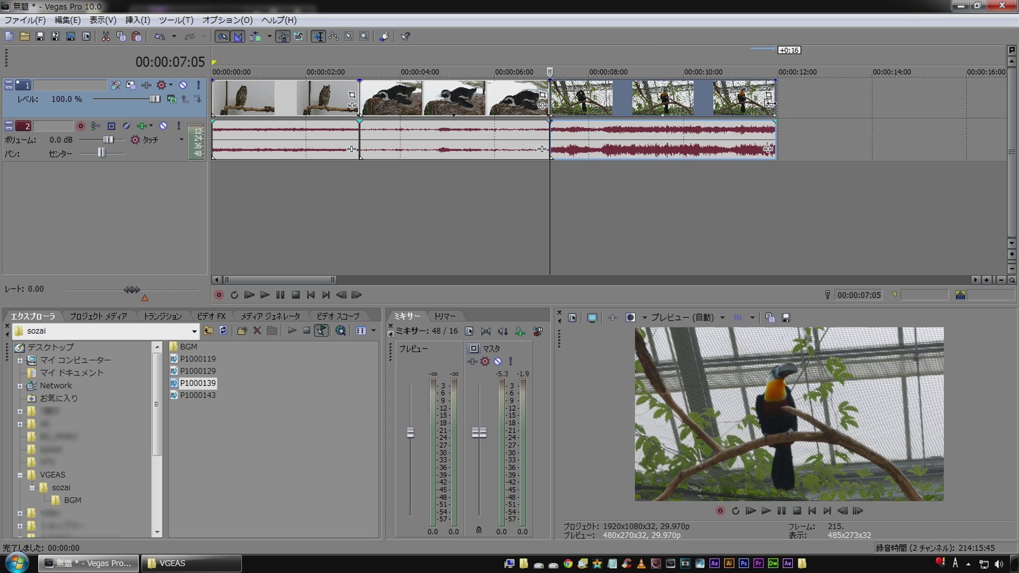
mouse_move(688, 102)
mouse_down()
mouse_move(746, 103)
mouse_move(723, 113)
mouse_up()
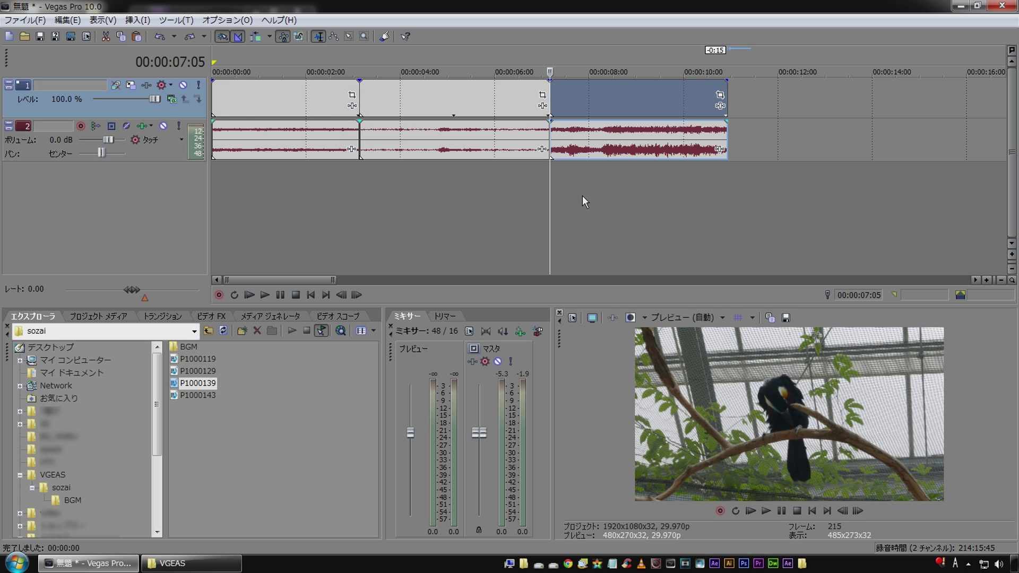
key(space)
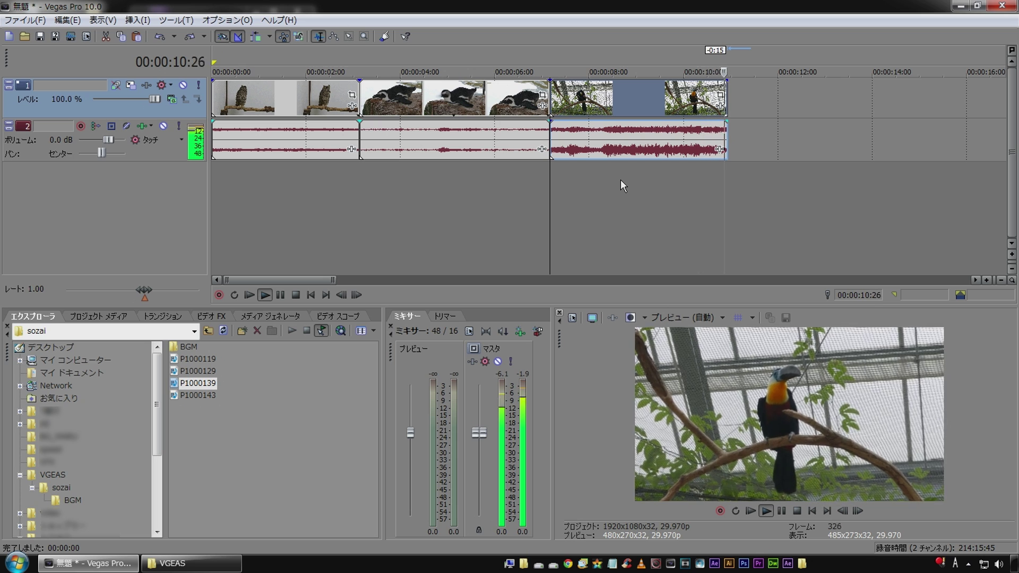
key(space)
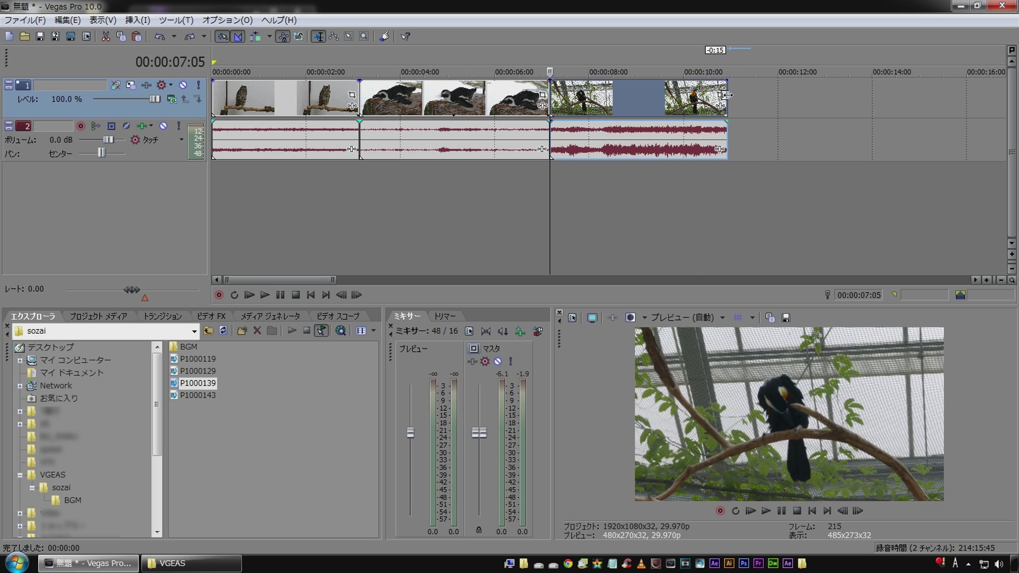
Extend the toucan clip's end to about 00:00:11:17 and select clip P1000143.
drag(730, 97, 755, 92)
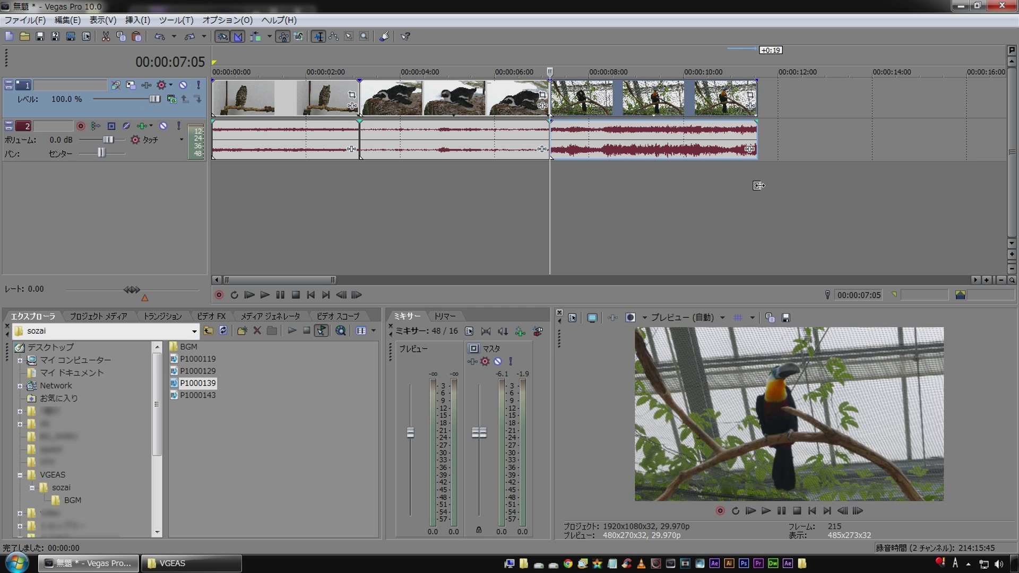
key(space)
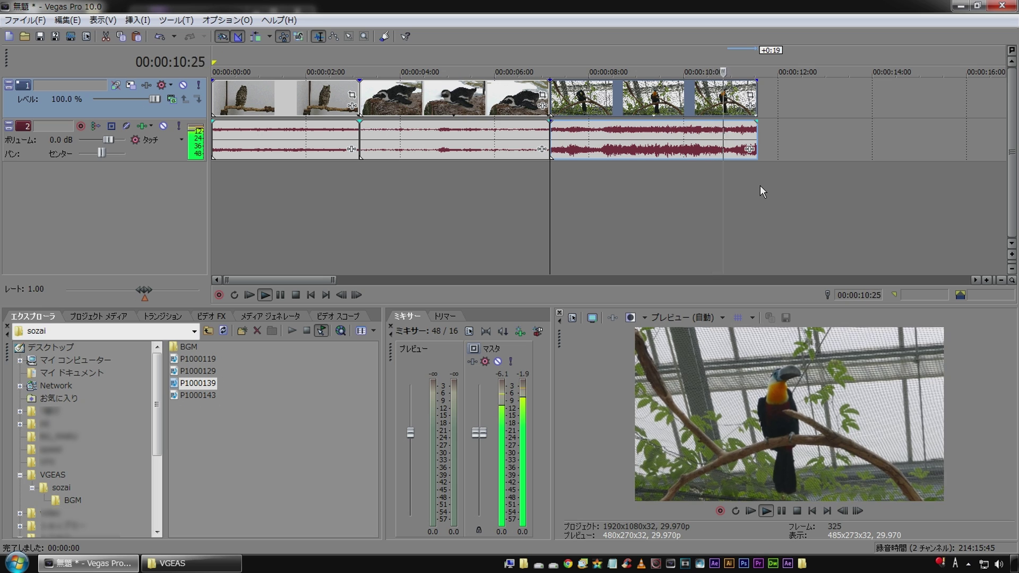
key(space)
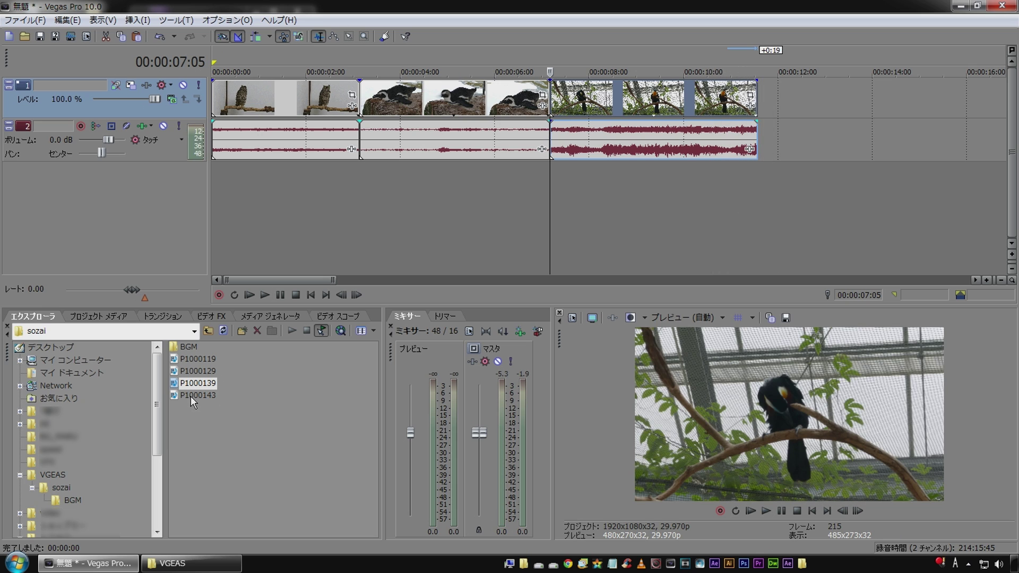
click(190, 396)
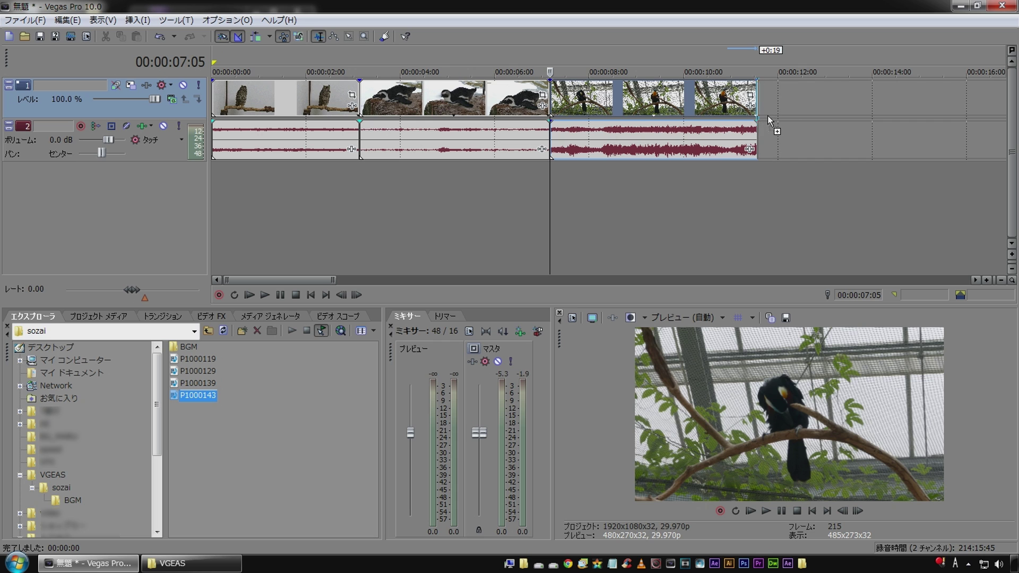
Append clip P1000143 after the toucan clip and play it back to preview the capybara footage.
drag(766, 115, 766, 116)
click(757, 180)
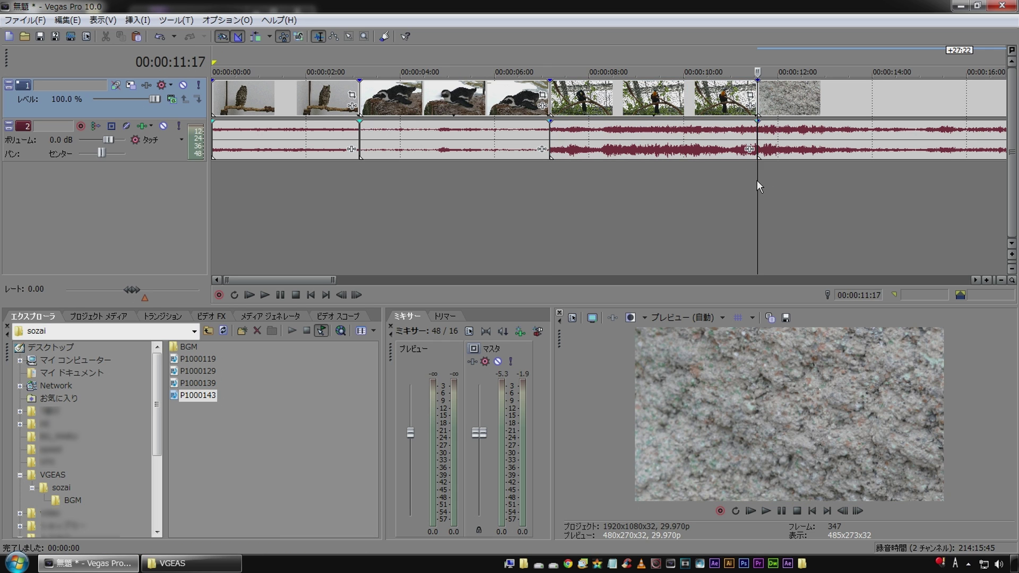
key(space)
scroll(756, 180, down, 3)
scroll(757, 181, down, 2)
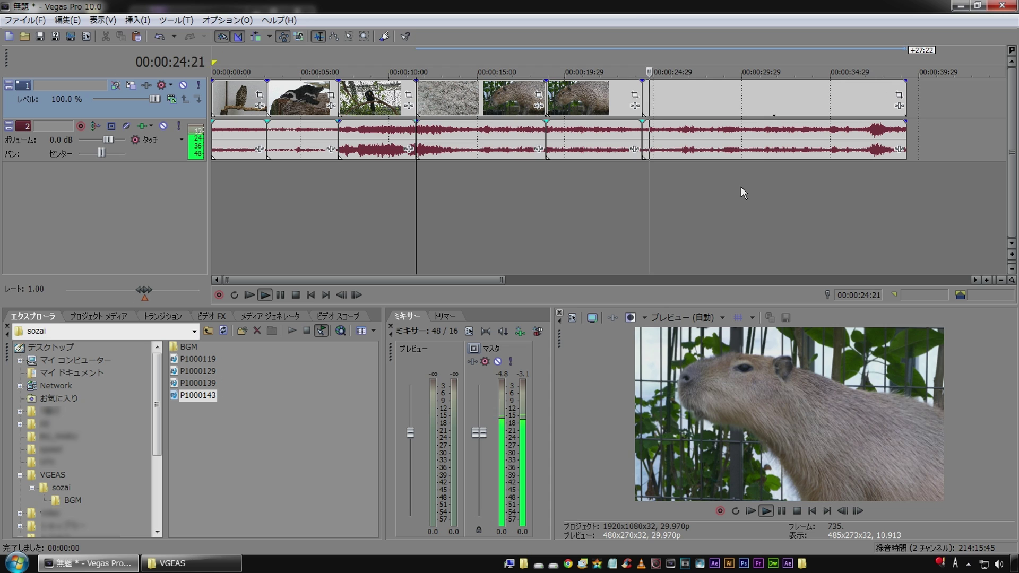
key(space)
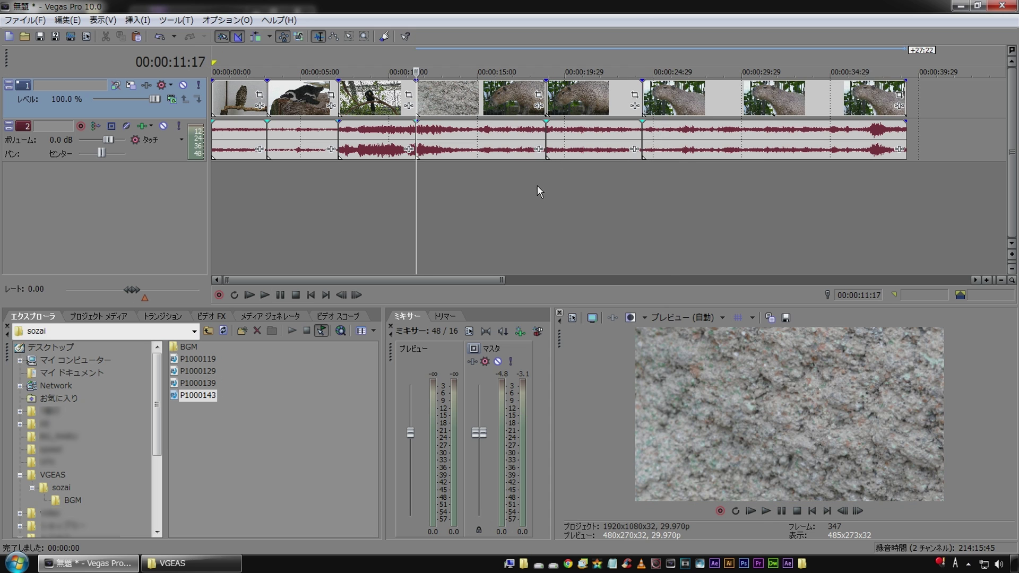
click(581, 104)
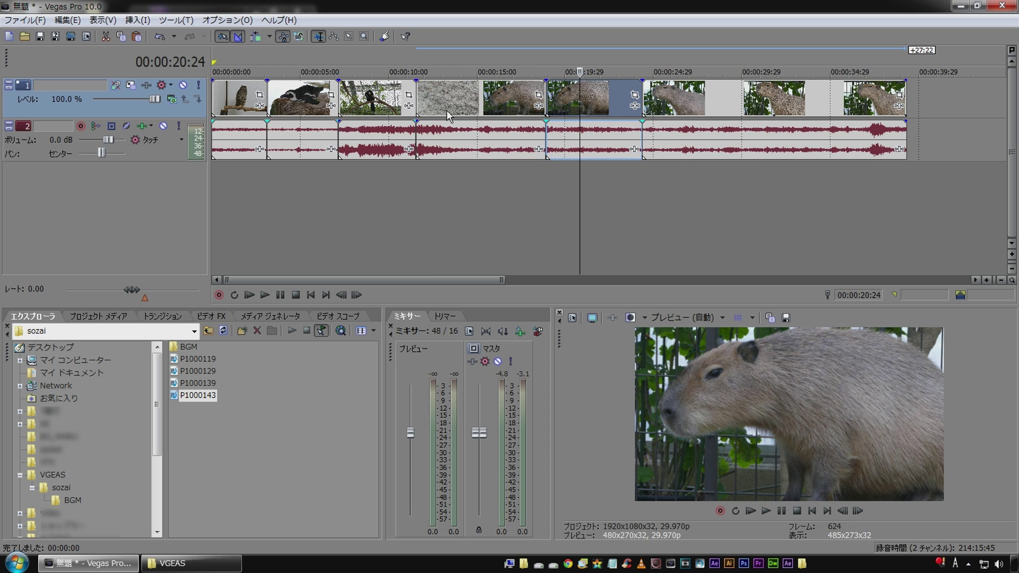
click(472, 98)
click(673, 109)
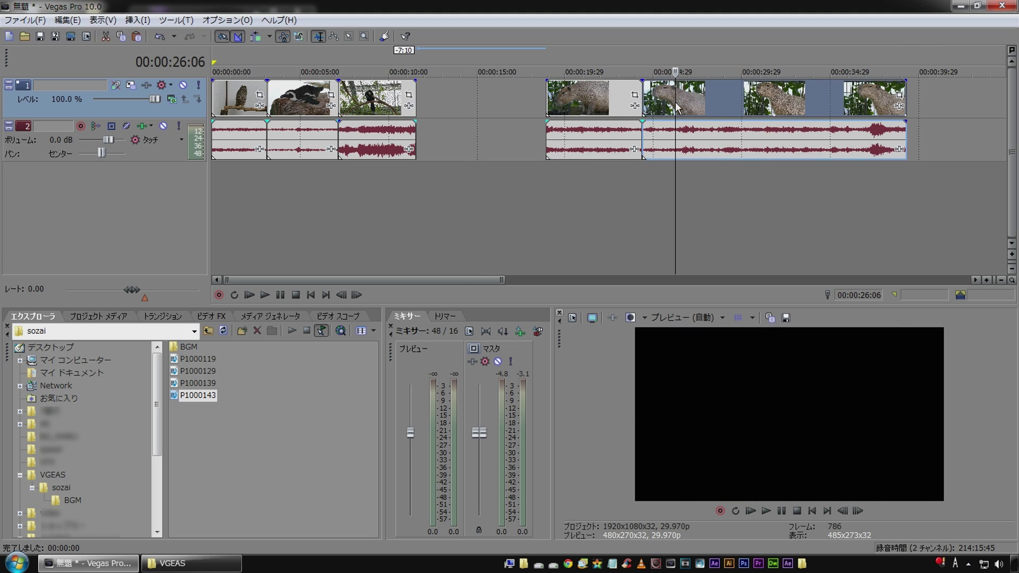
key(Delete)
drag(585, 110, 456, 110)
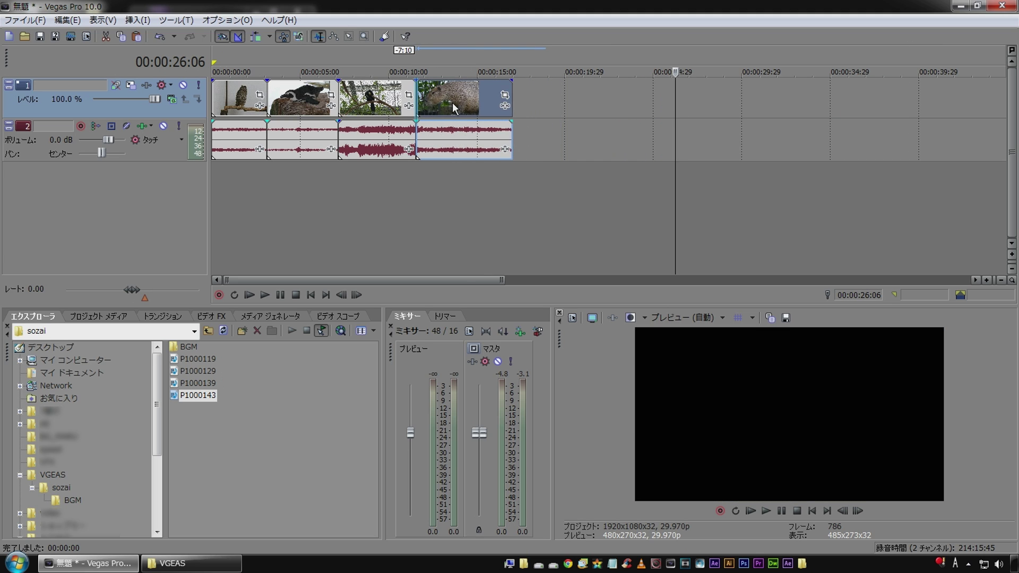
click(405, 183)
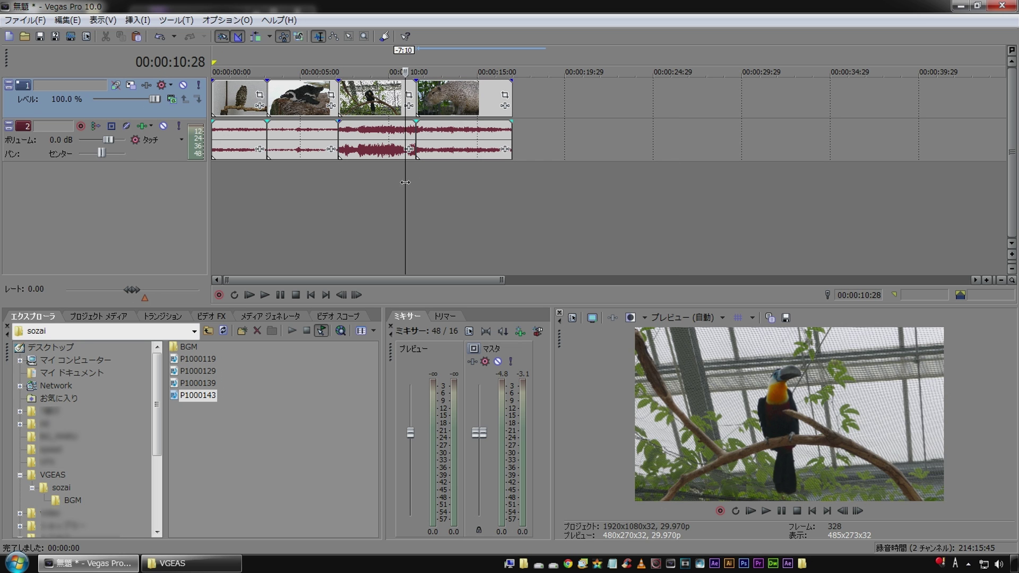
key(space)
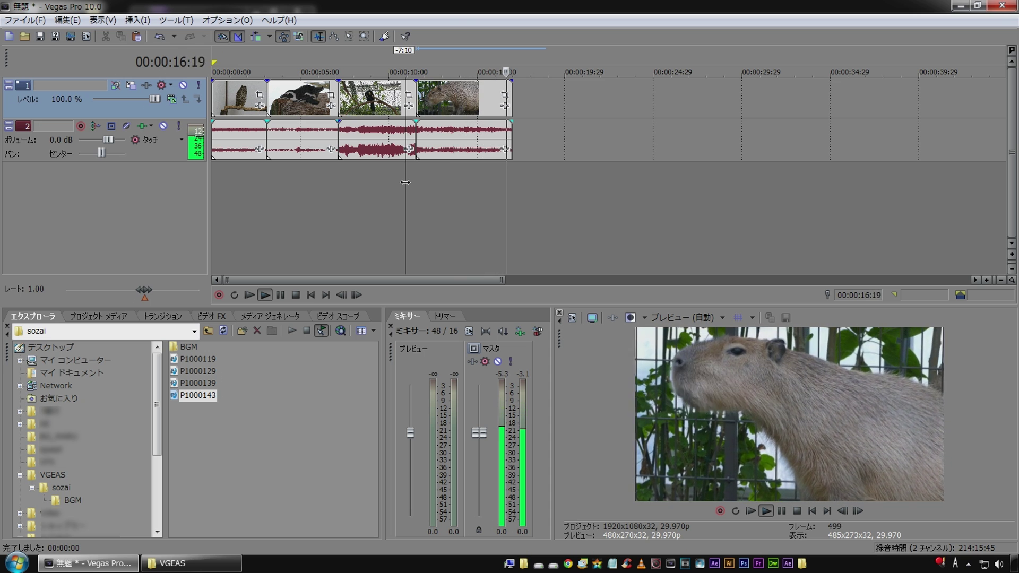
key(space)
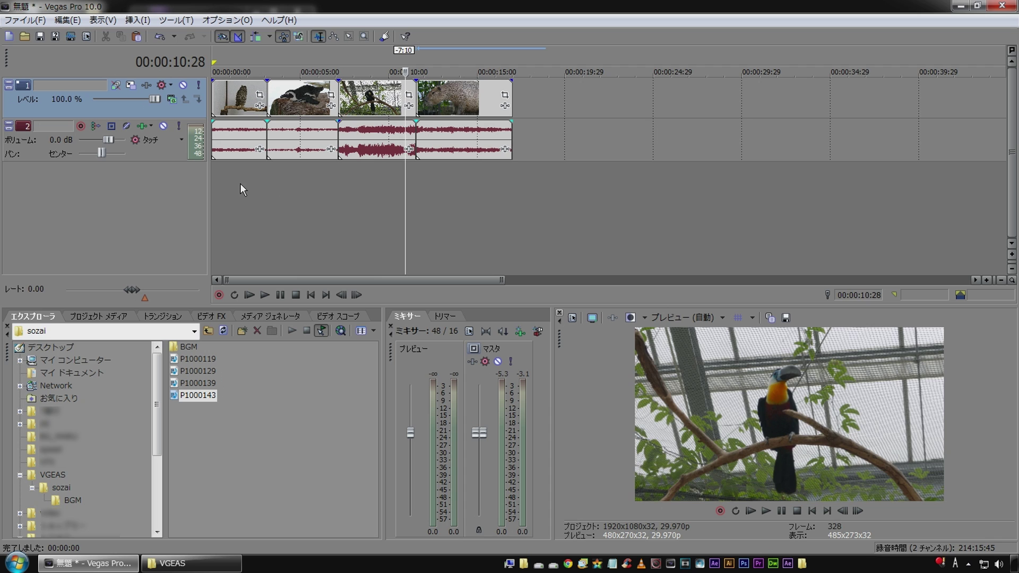
click(374, 182)
click(444, 182)
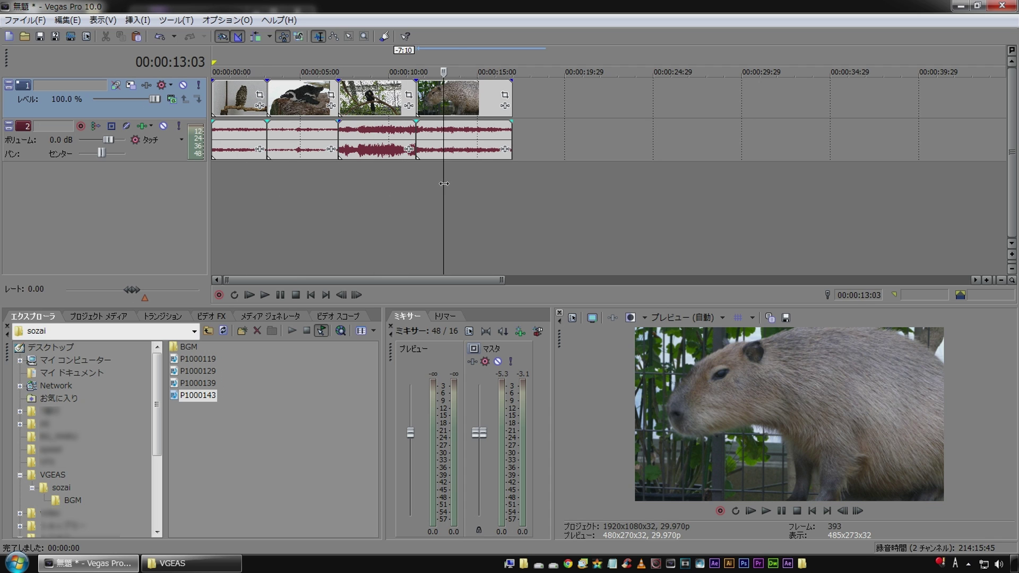
scroll(468, 183, up, 2)
click(468, 183)
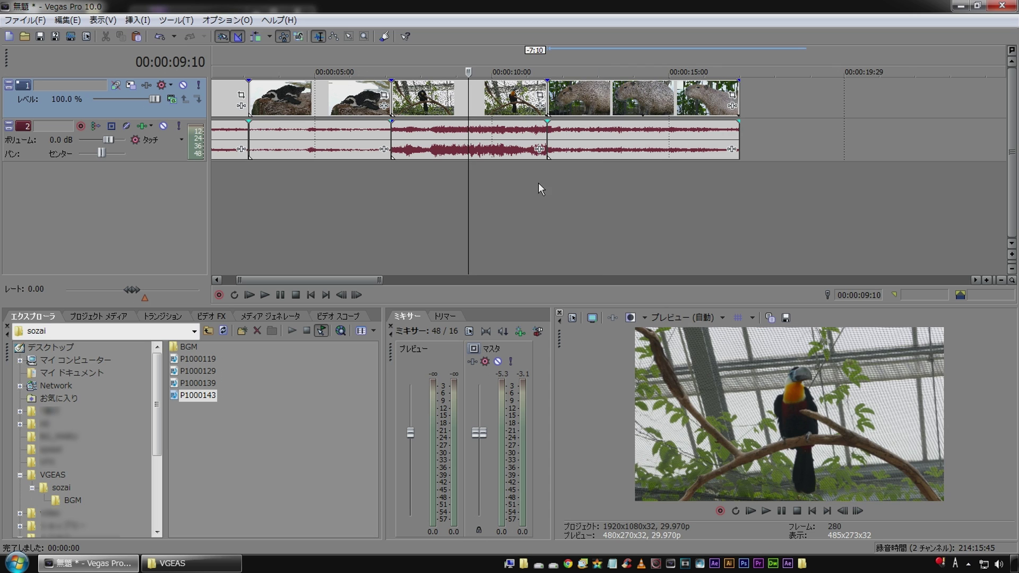
click(595, 182)
click(475, 189)
click(325, 189)
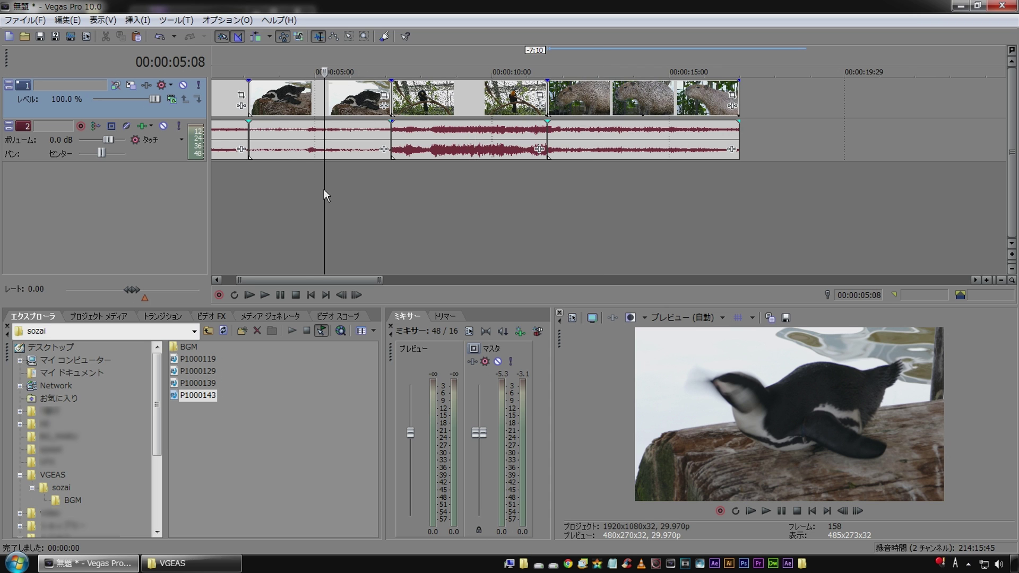
scroll(350, 179, down, 2)
click(233, 182)
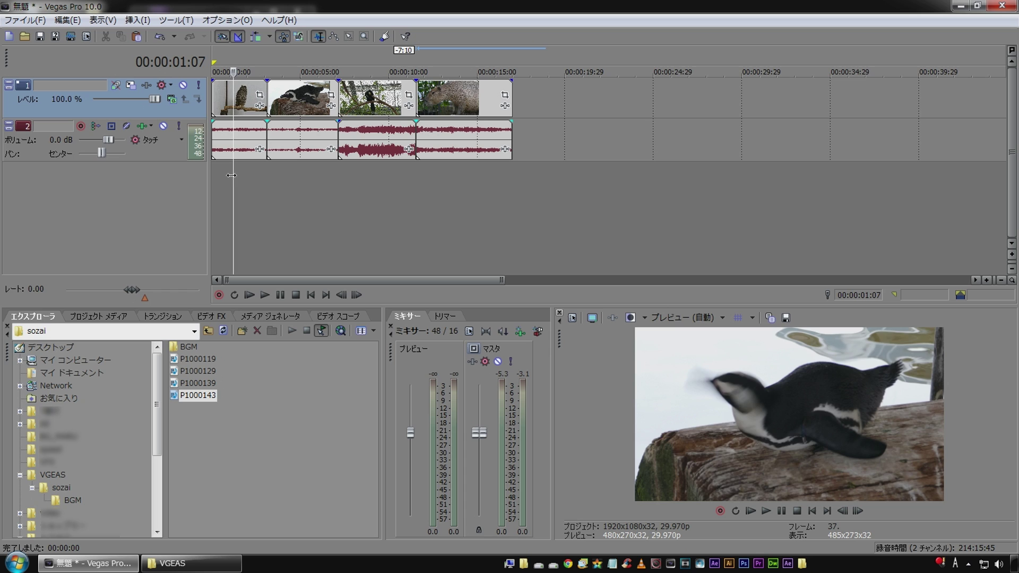
click(218, 177)
click(455, 95)
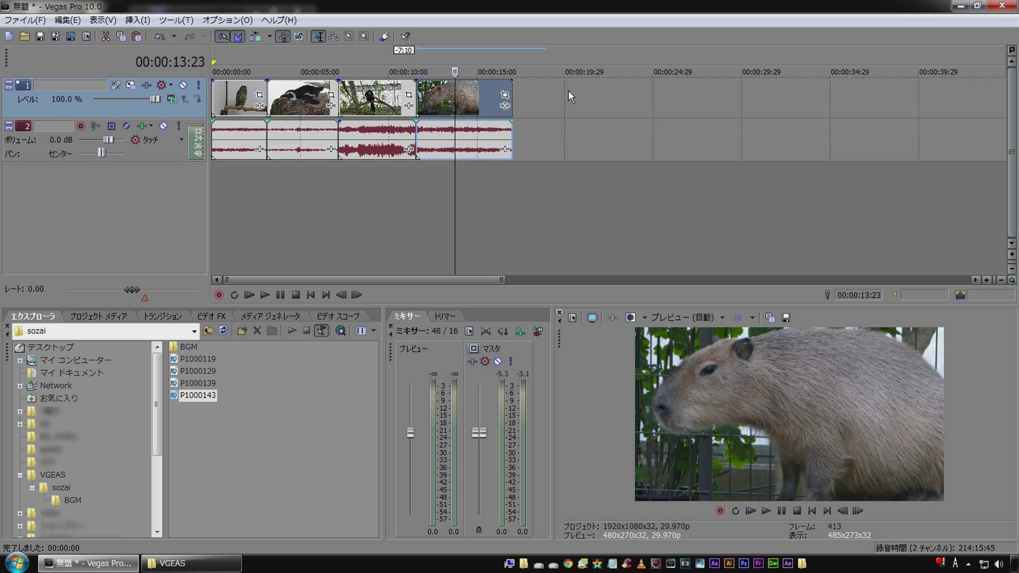
Add the Sony カラー曲線 colour curves effect to video track 1 through Track FX.
click(146, 84)
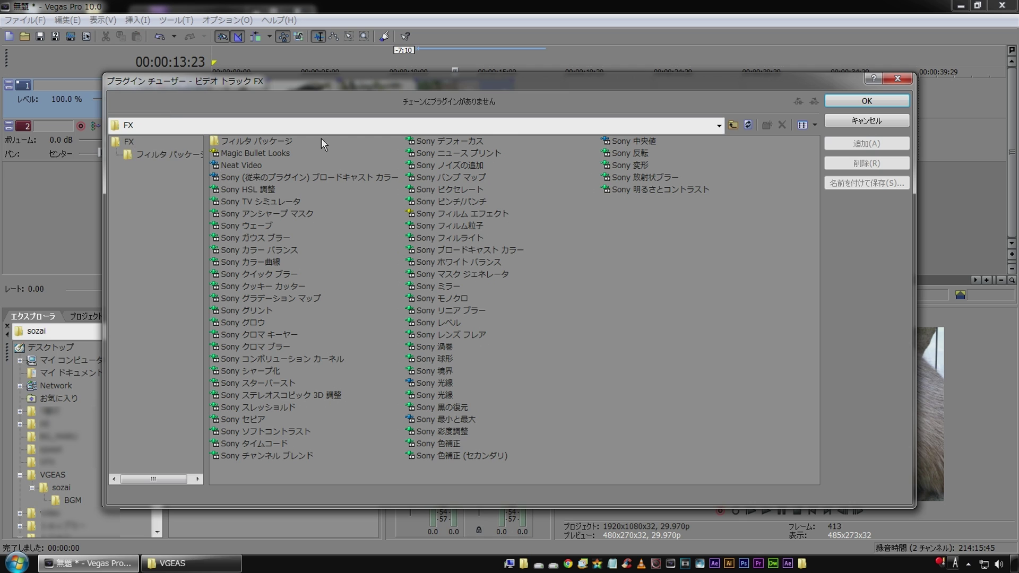
drag(239, 86, 302, 62)
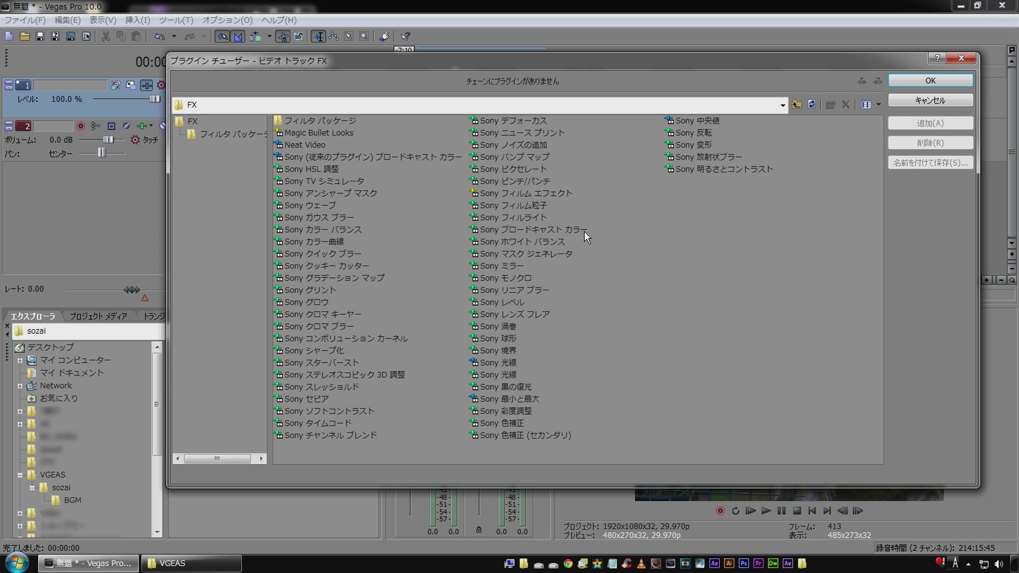
click(335, 242)
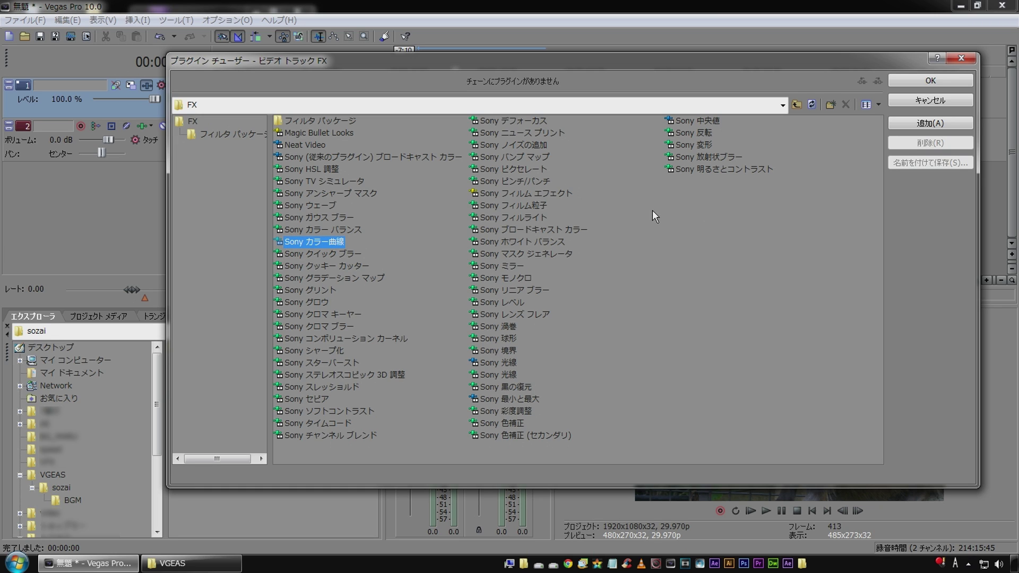
click(940, 123)
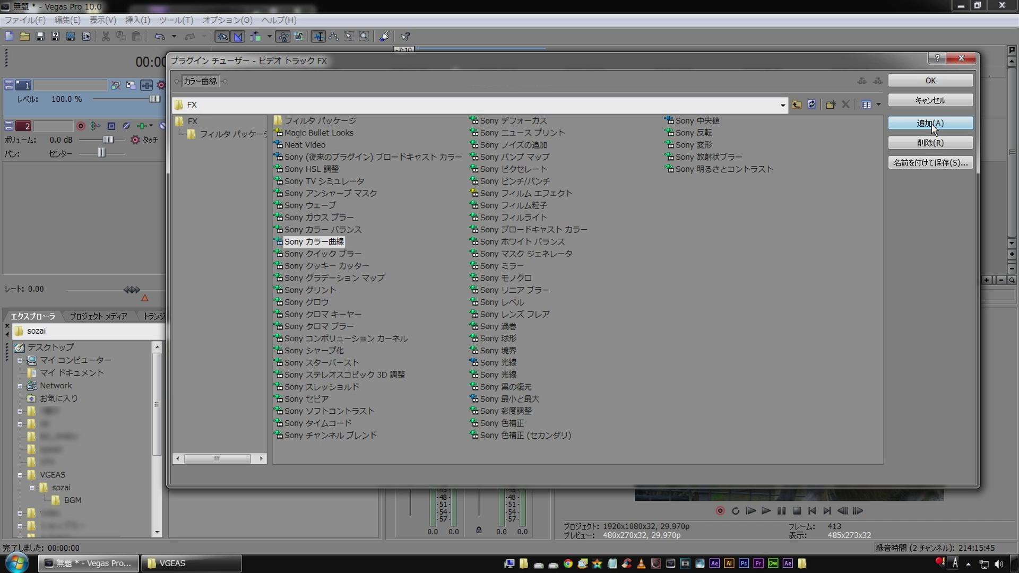
click(937, 82)
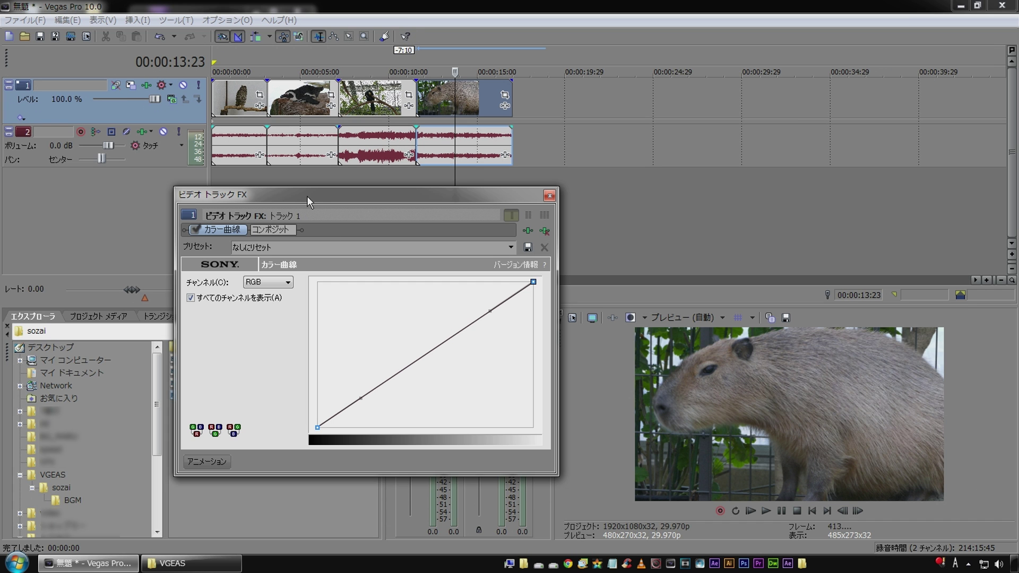
Bend the colour curve's lower and upper handles into an S-shape for more contrast.
drag(299, 195, 329, 147)
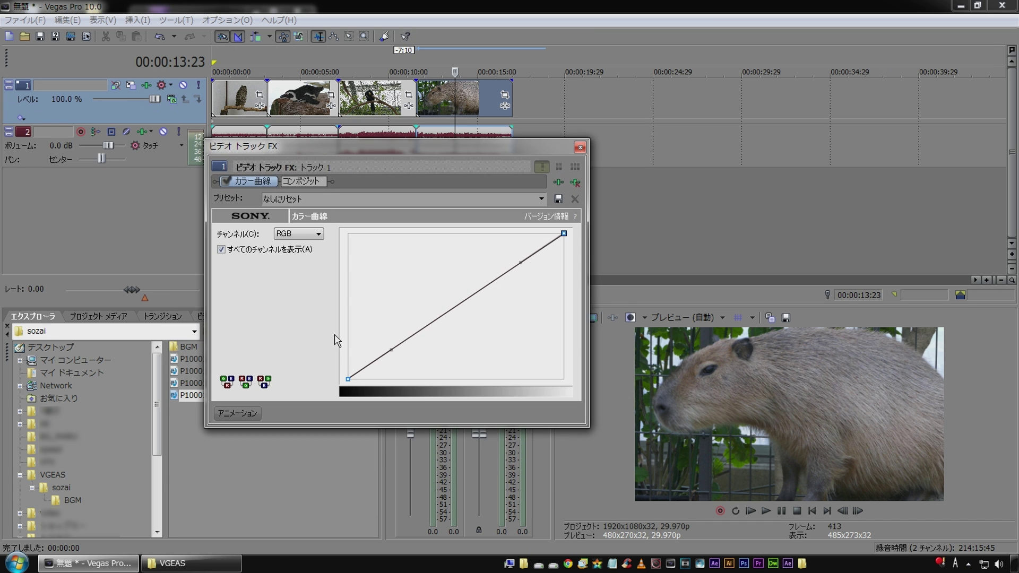
drag(389, 349, 411, 354)
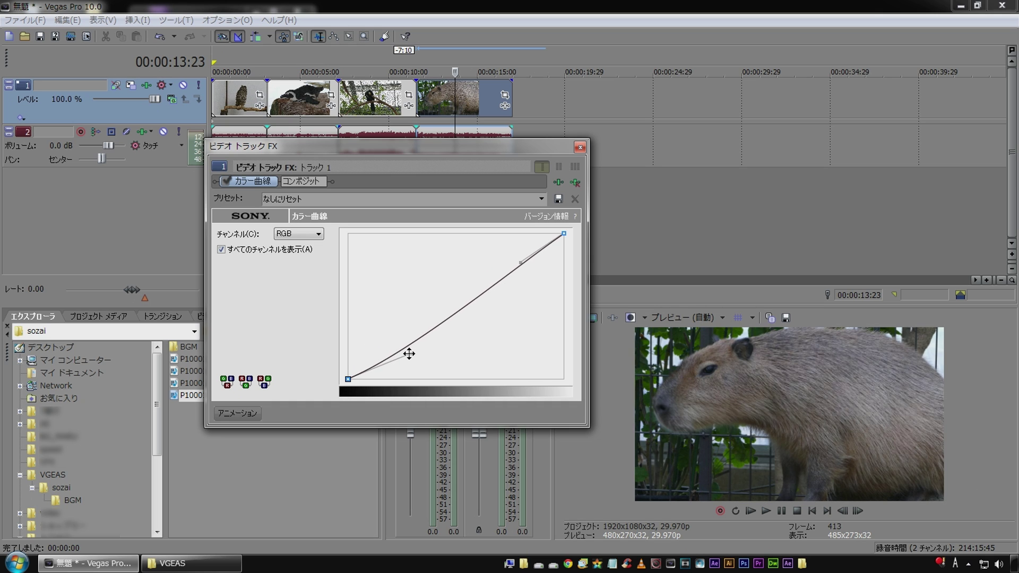
mouse_move(520, 262)
mouse_down()
mouse_move(516, 269)
mouse_move(468, 247)
mouse_up()
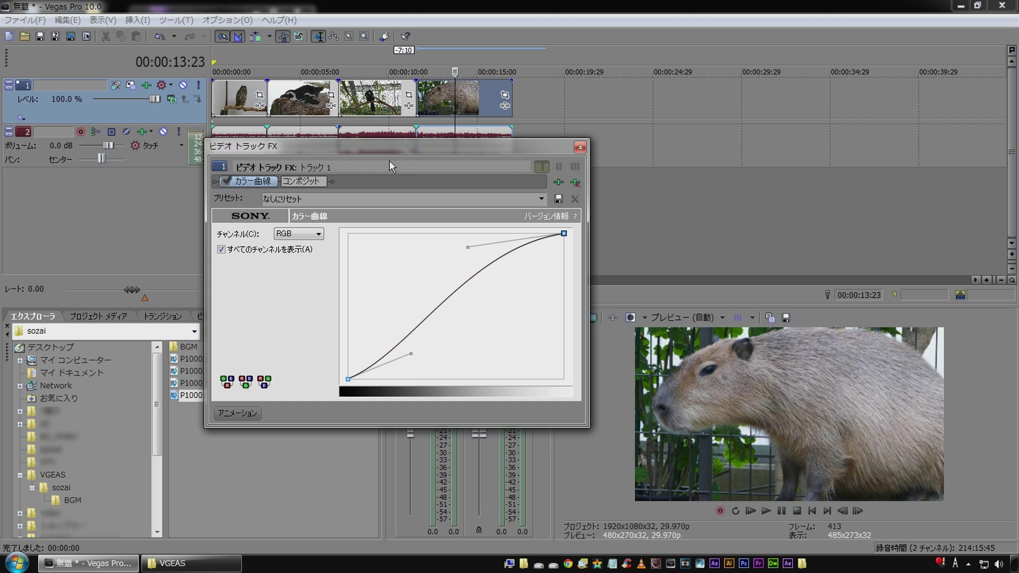
drag(398, 145, 309, 227)
Set the preview quality to 最高 (フル) and enlarge the preview area.
click(655, 317)
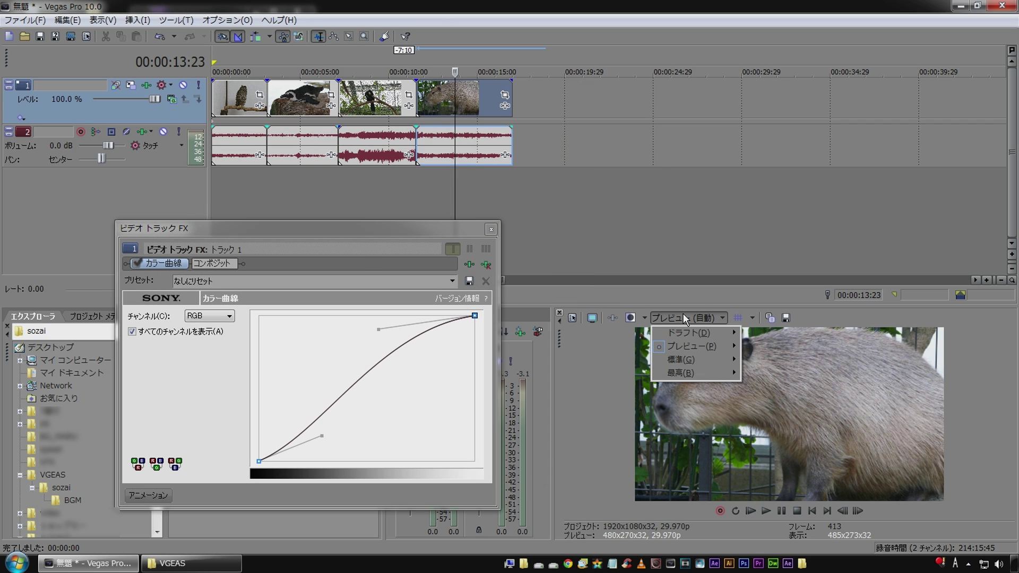
mouse_move(700, 378)
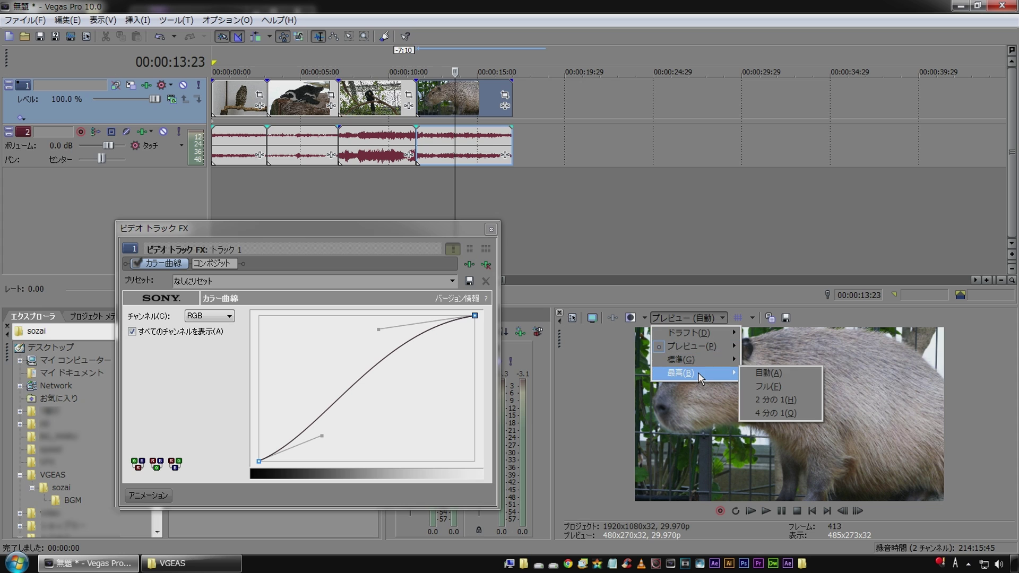
click(774, 386)
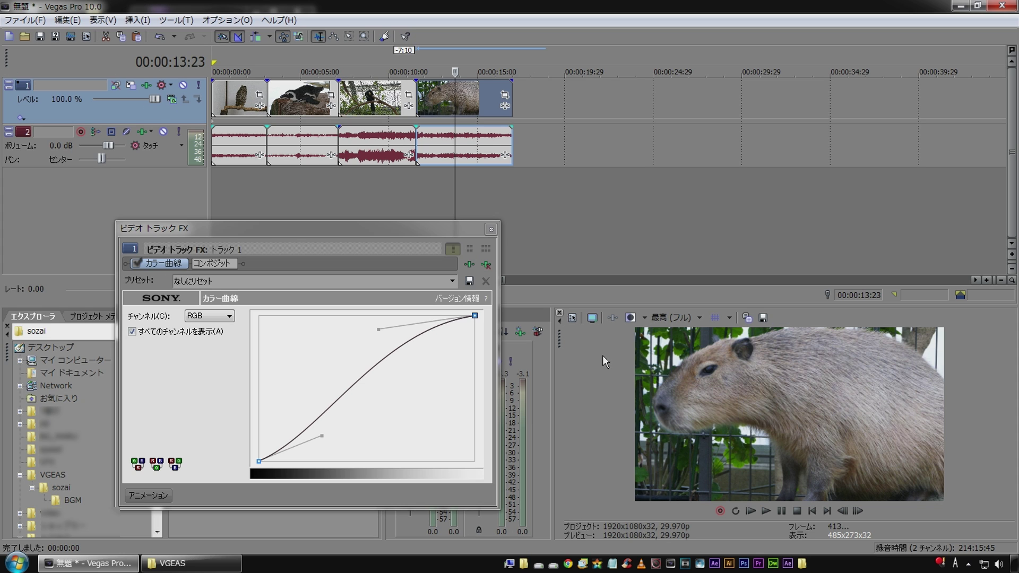
drag(631, 305, 630, 269)
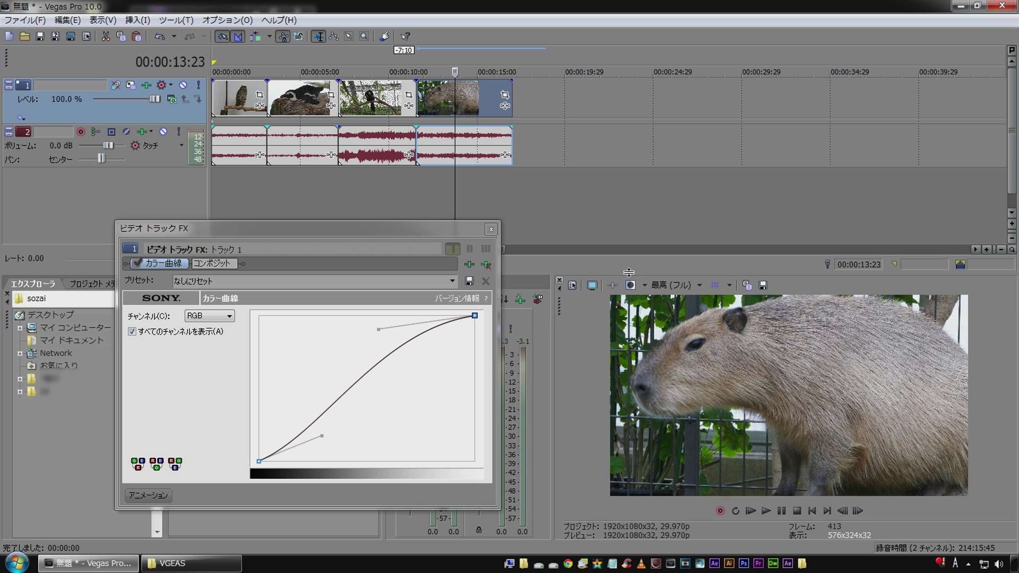
Fine-tune the upper and lower curve handles, toggling カラー曲線 off and on to compare.
drag(311, 232, 373, 201)
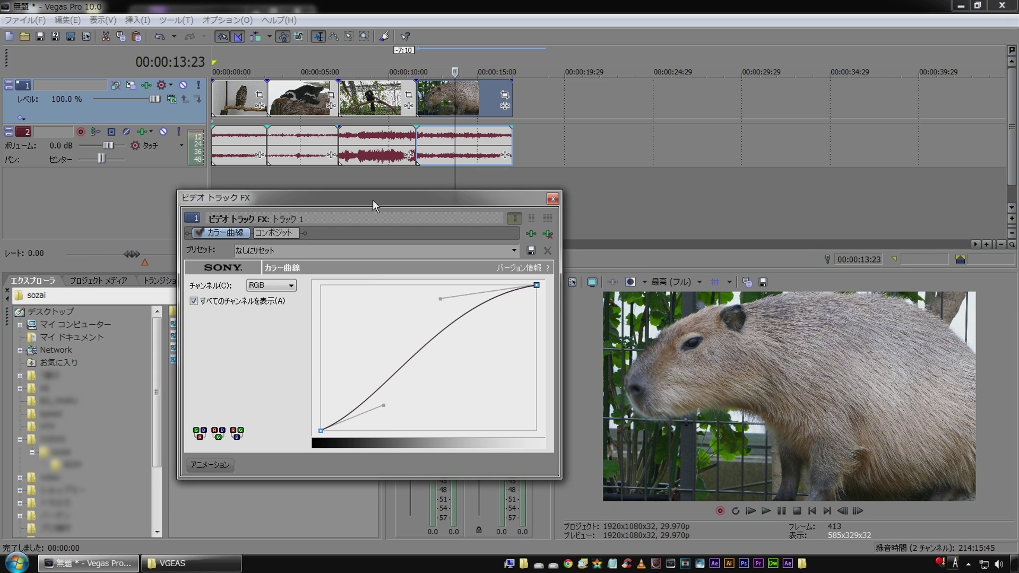
drag(437, 299, 437, 297)
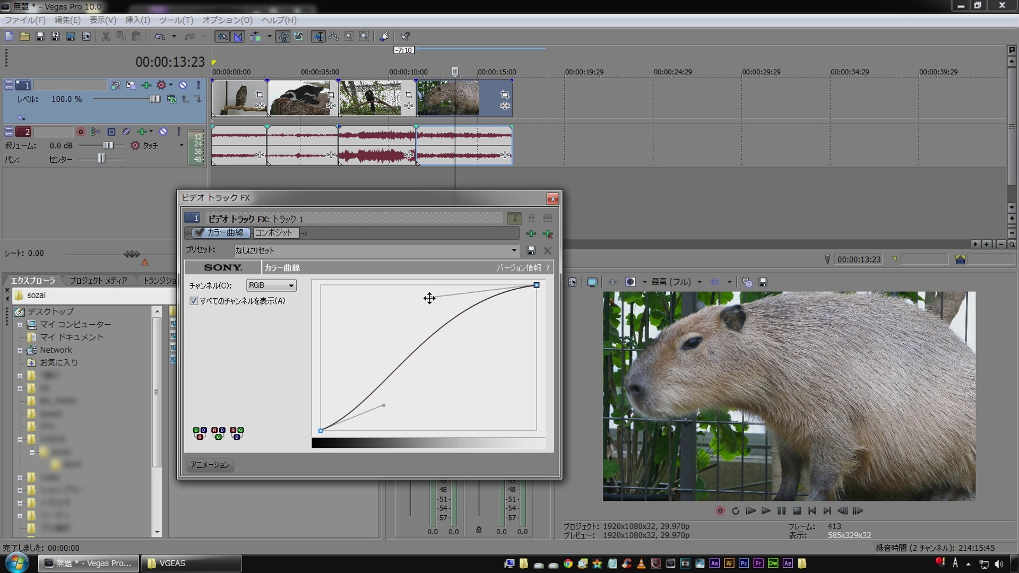
drag(383, 407, 386, 407)
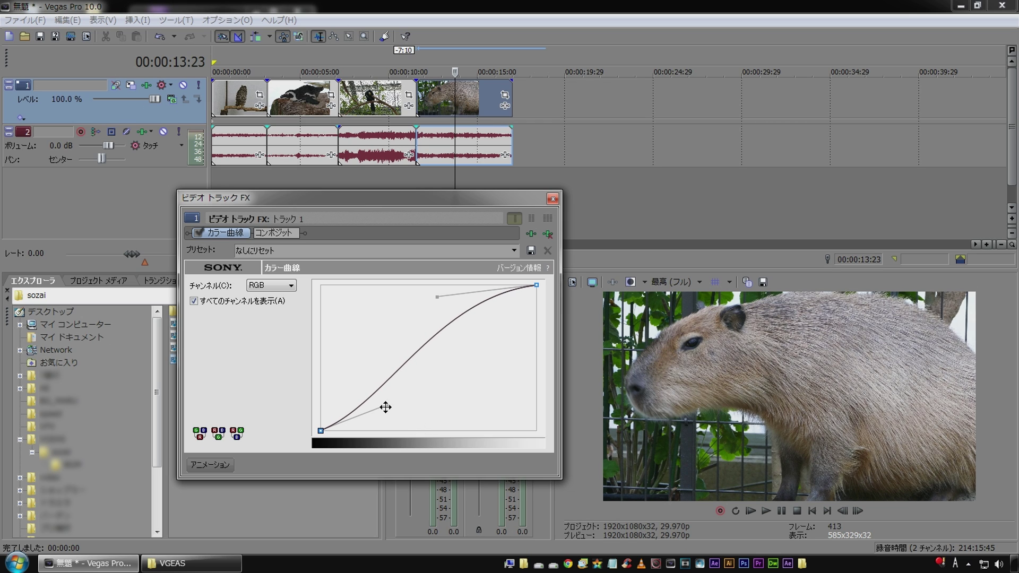
click(199, 234)
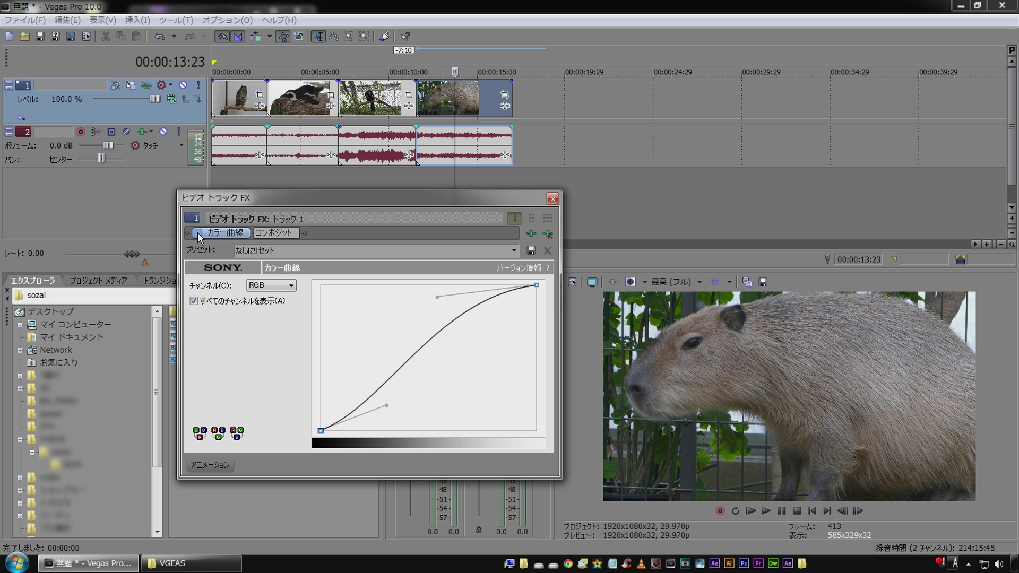
click(199, 233)
click(199, 233)
Compare the toucan, penguin and owl clips with and without the colour curve.
click(376, 180)
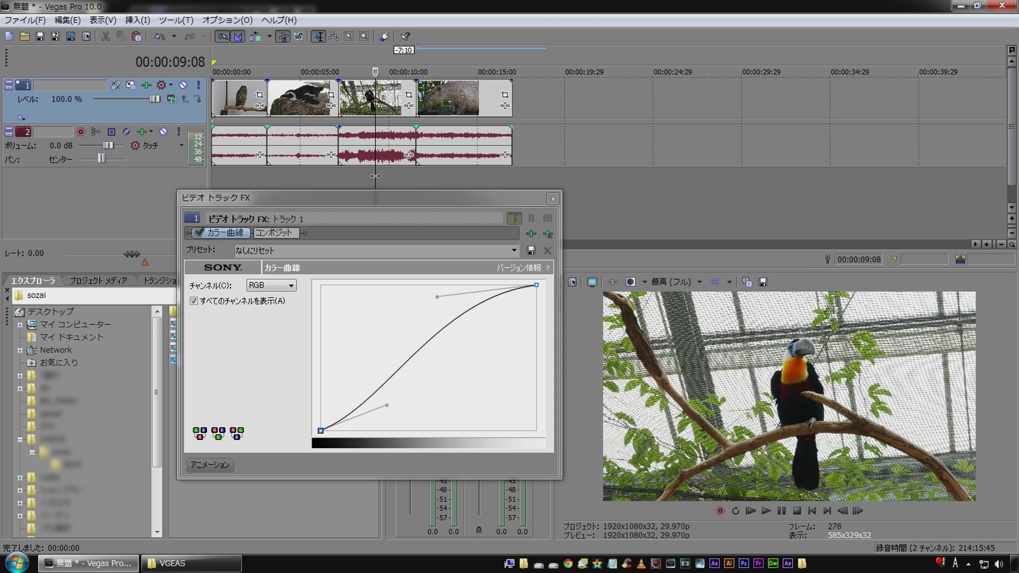
click(200, 233)
click(200, 234)
click(299, 183)
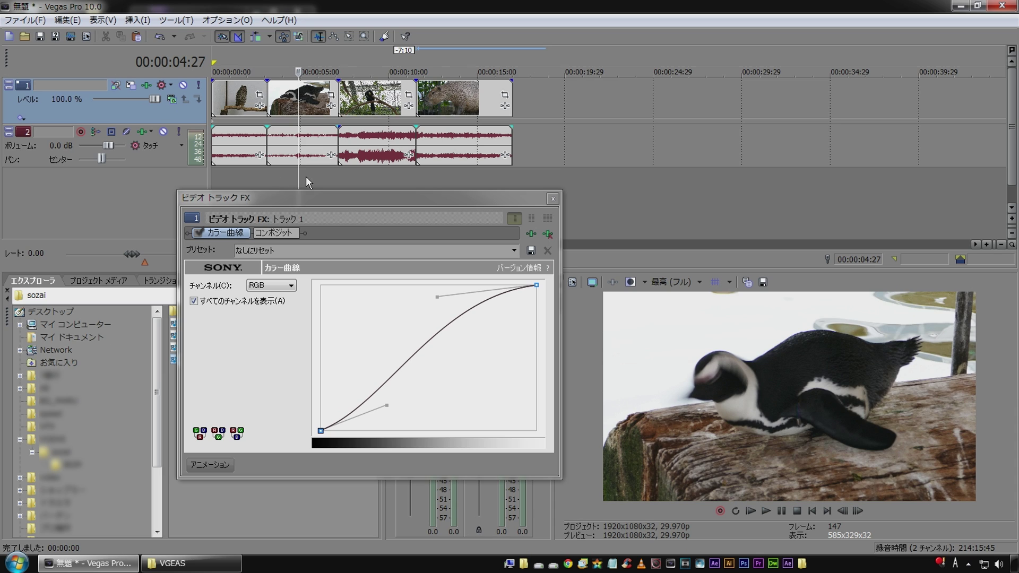
click(199, 233)
click(199, 233)
click(229, 185)
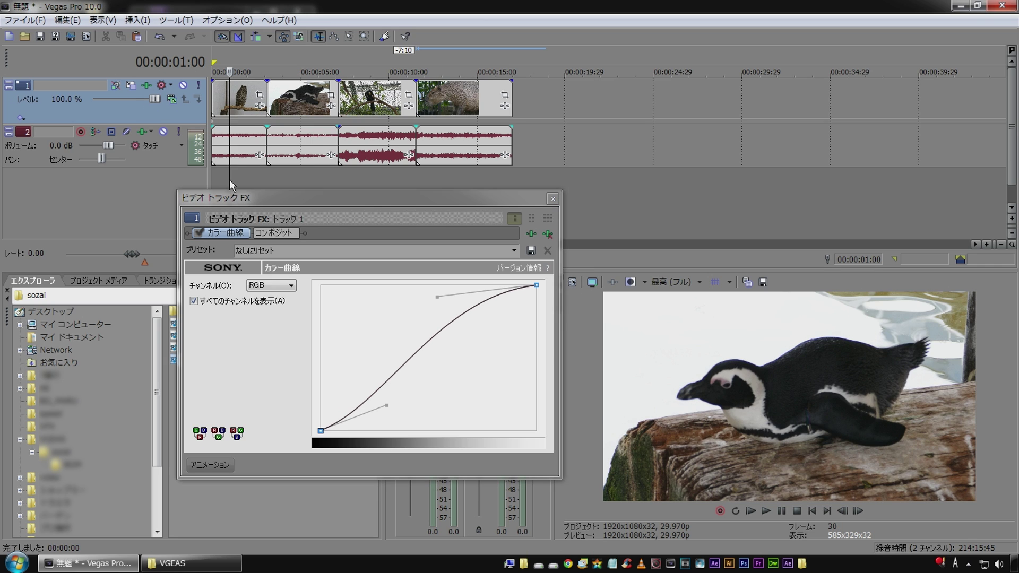
click(200, 233)
click(200, 233)
Nudge the curve's top point slightly, recheck the owl and capybara clips, and close Video Track FX.
drag(436, 297, 447, 298)
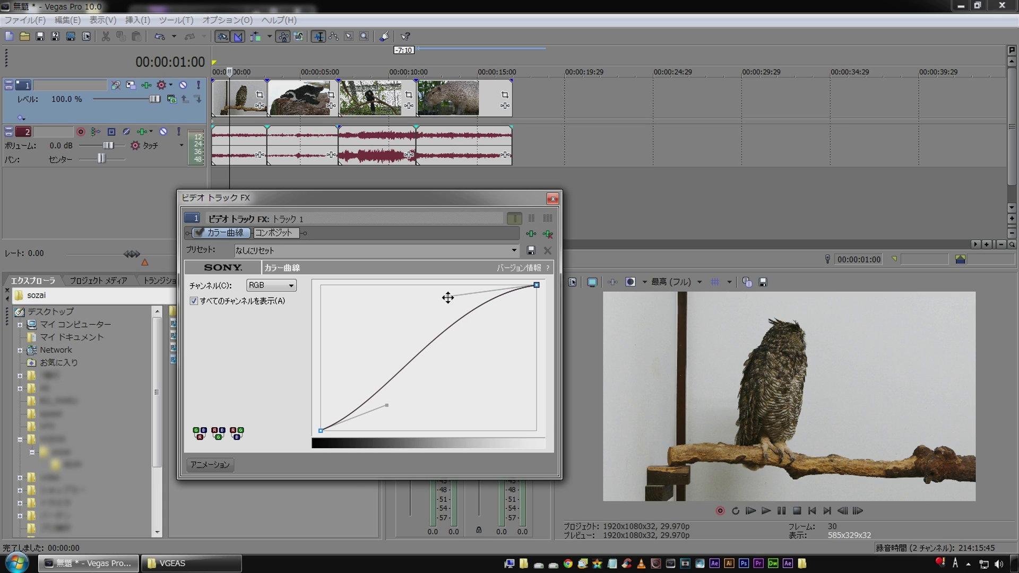
click(200, 233)
click(201, 233)
click(460, 173)
click(461, 174)
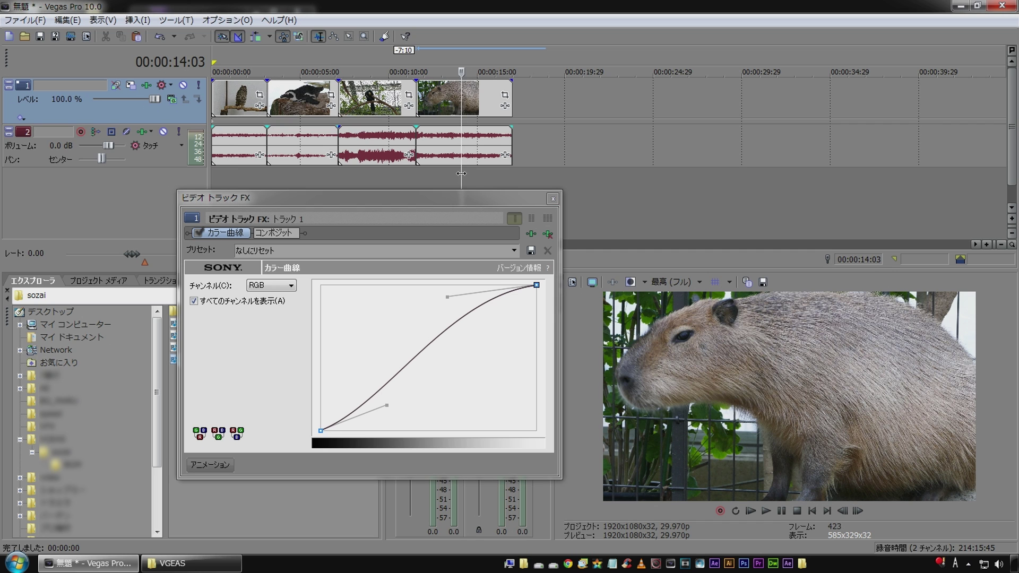
click(553, 198)
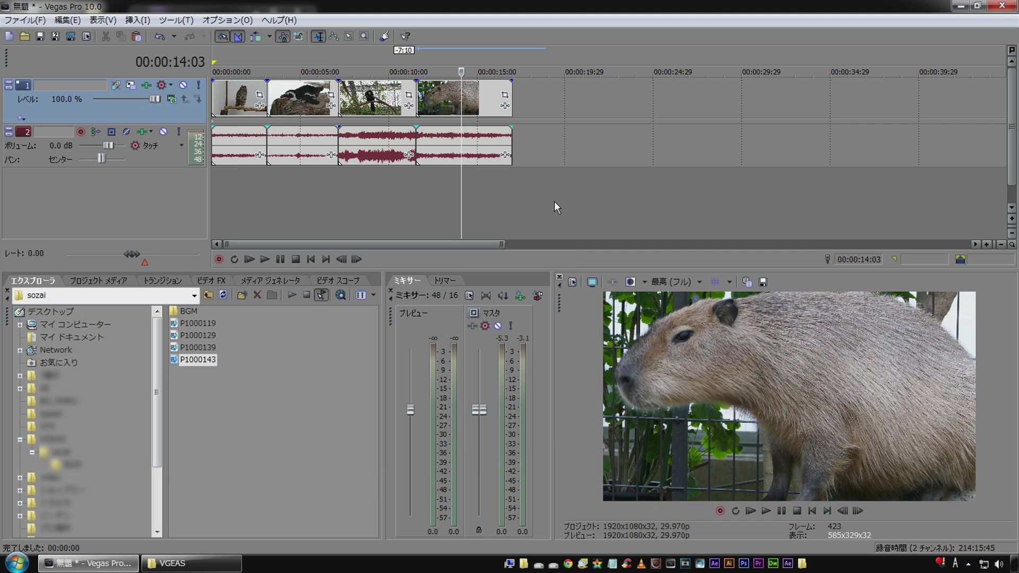
Place the Media Generators Text > Default Text preset on a new third video track.
click(453, 192)
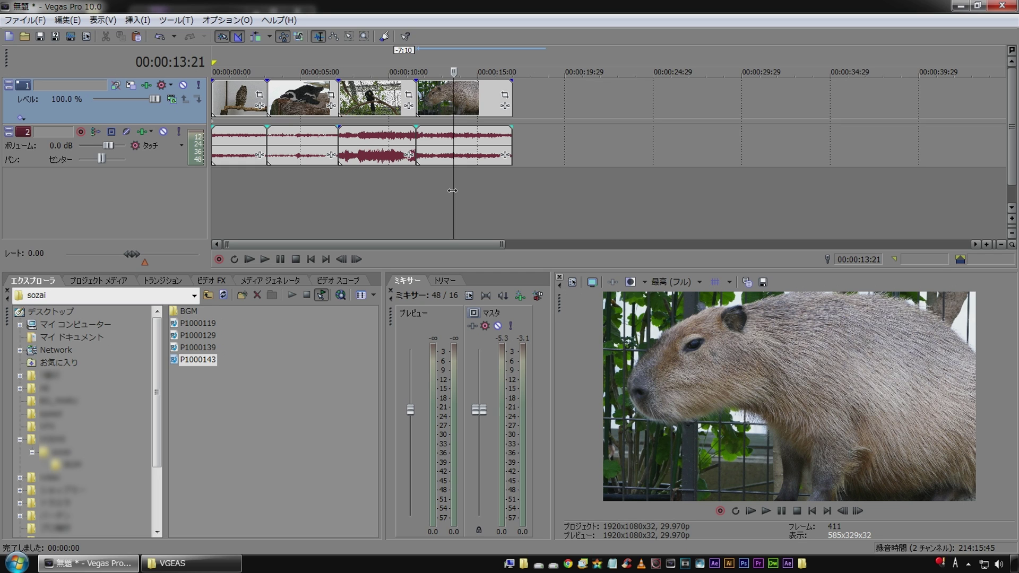
click(271, 281)
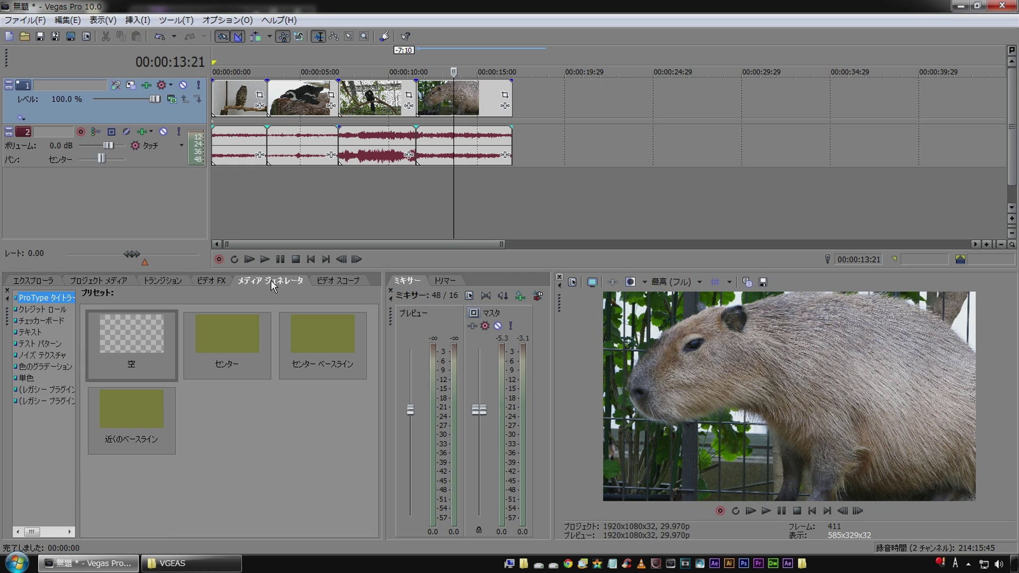
click(29, 333)
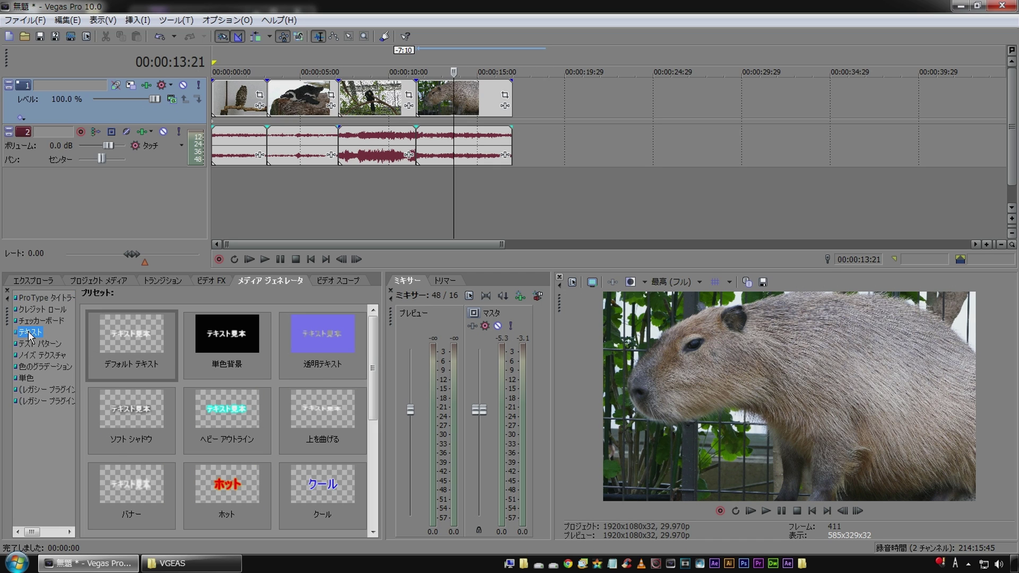
drag(122, 338, 231, 232)
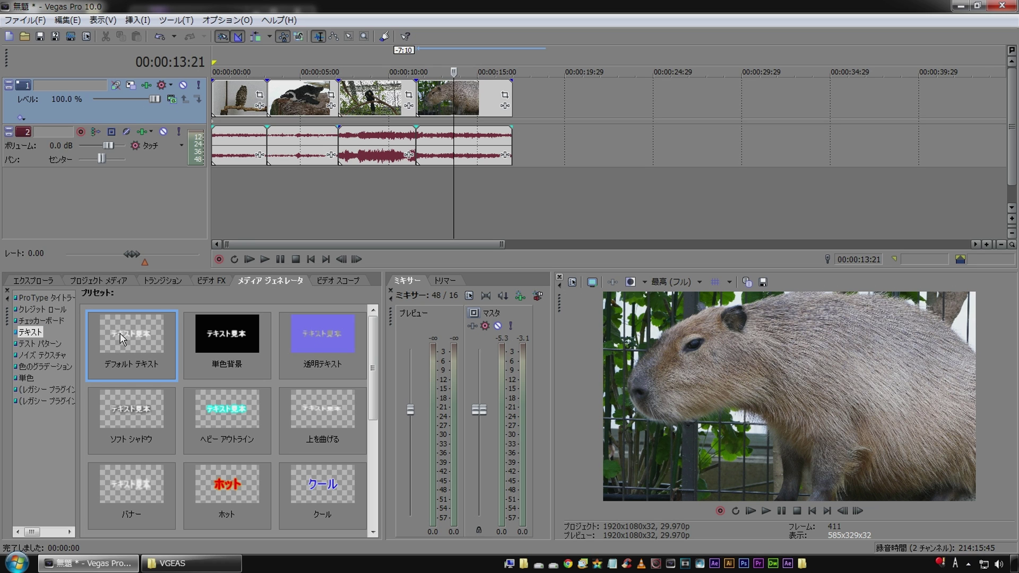
drag(190, 189, 190, 189)
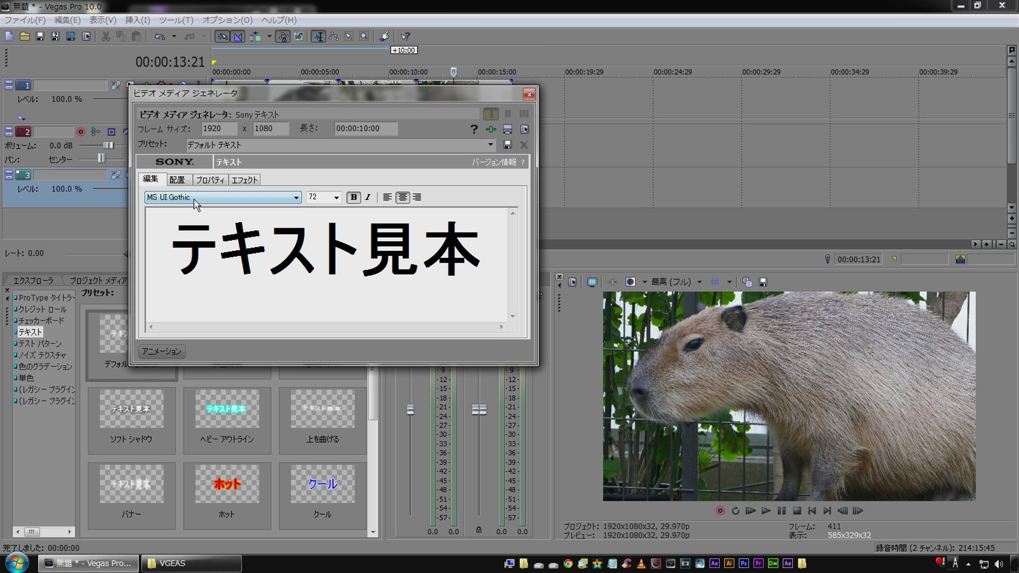
Move the text track above the video and music tracks, then select the テキスト見本 sample text.
drag(289, 162, 630, 53)
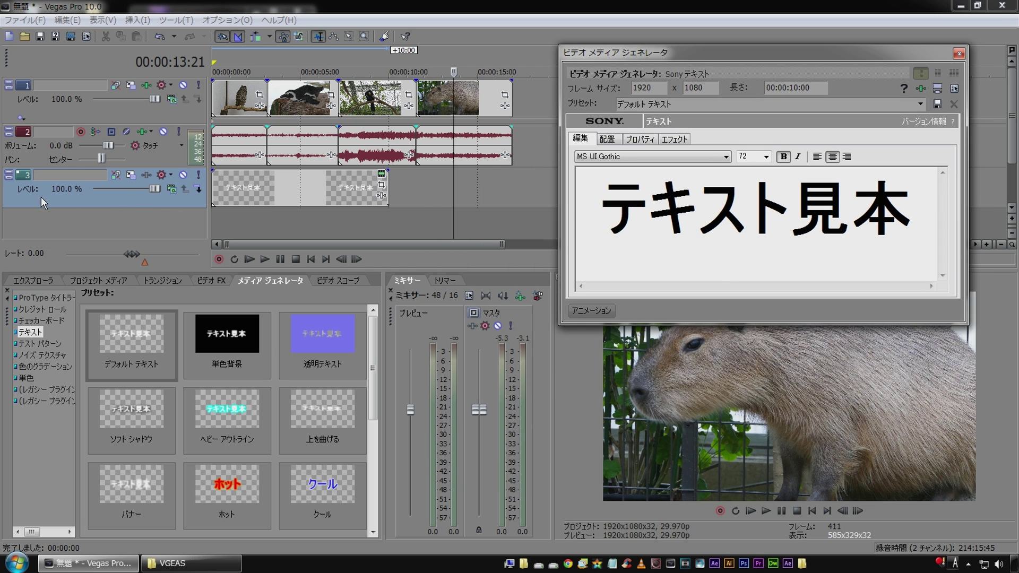
drag(29, 177, 33, 87)
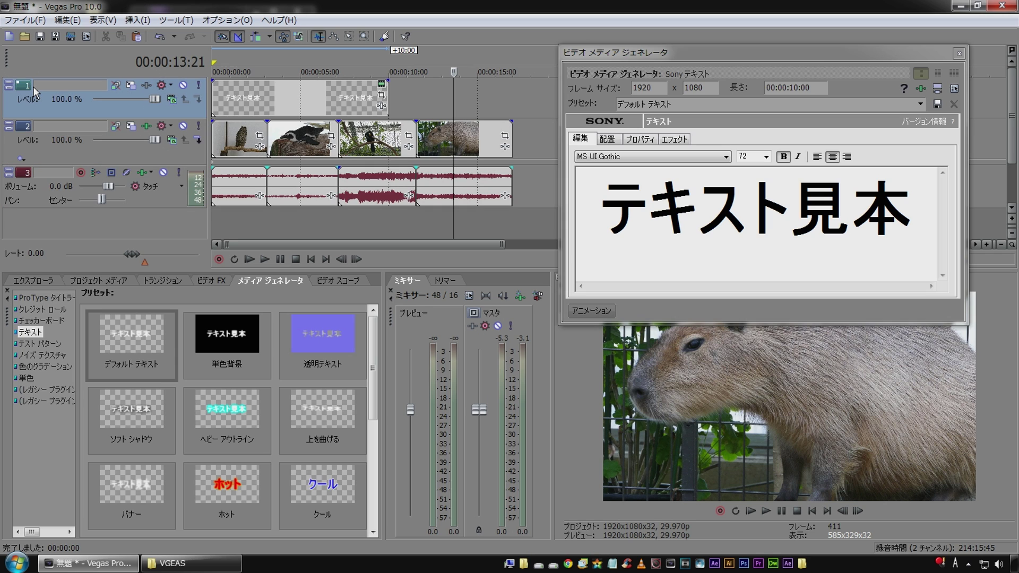
click(277, 224)
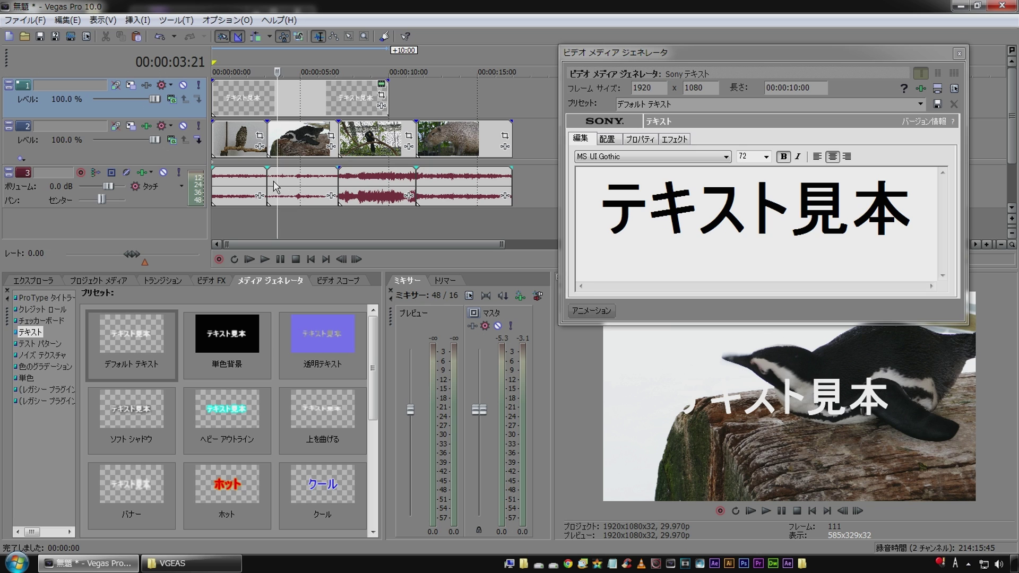
click(239, 218)
drag(637, 59, 259, 131)
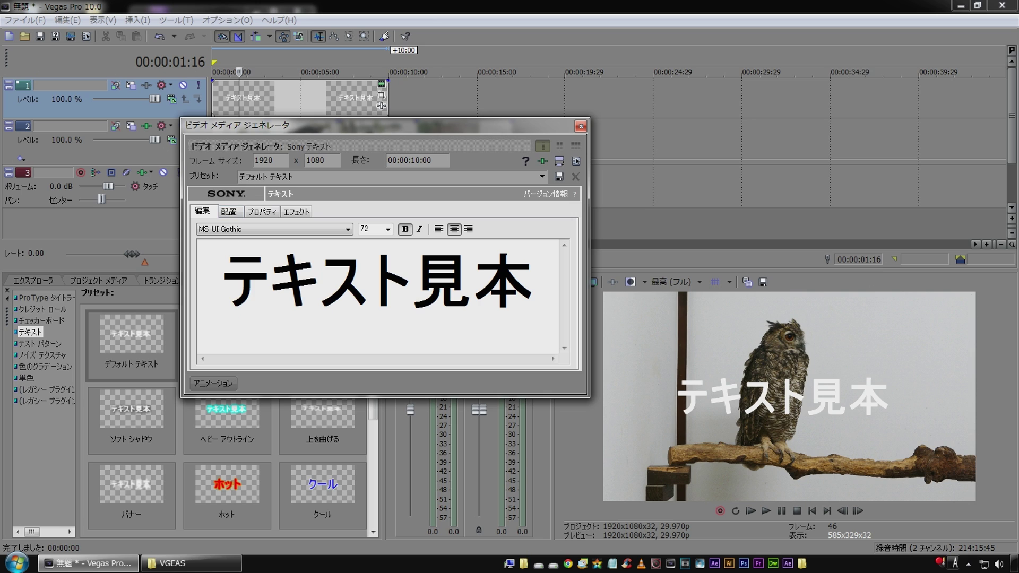
drag(221, 278, 562, 278)
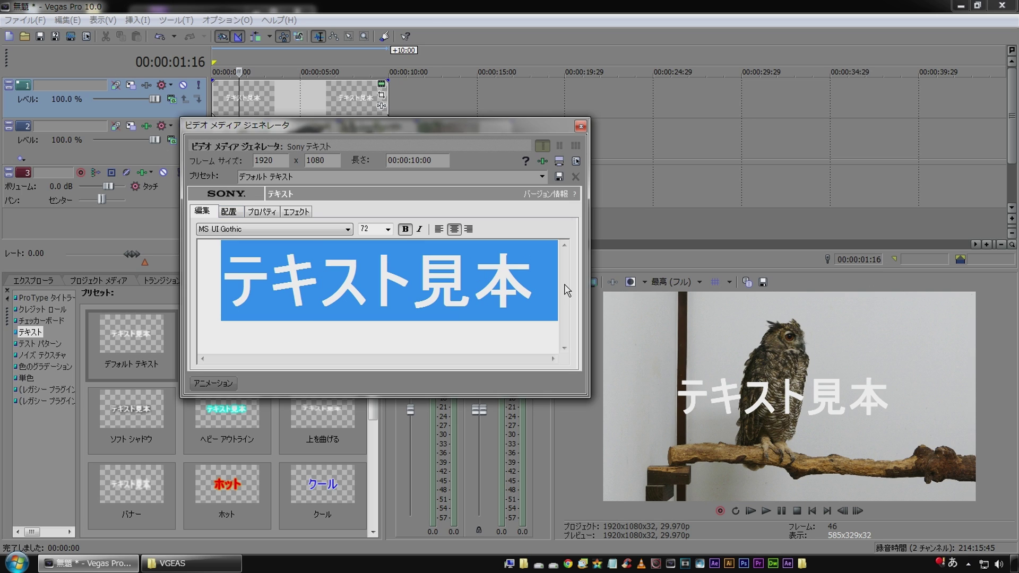
Replace the sample text with the title 神戸どうぶつ王国.
text(神戸)
key(Return)
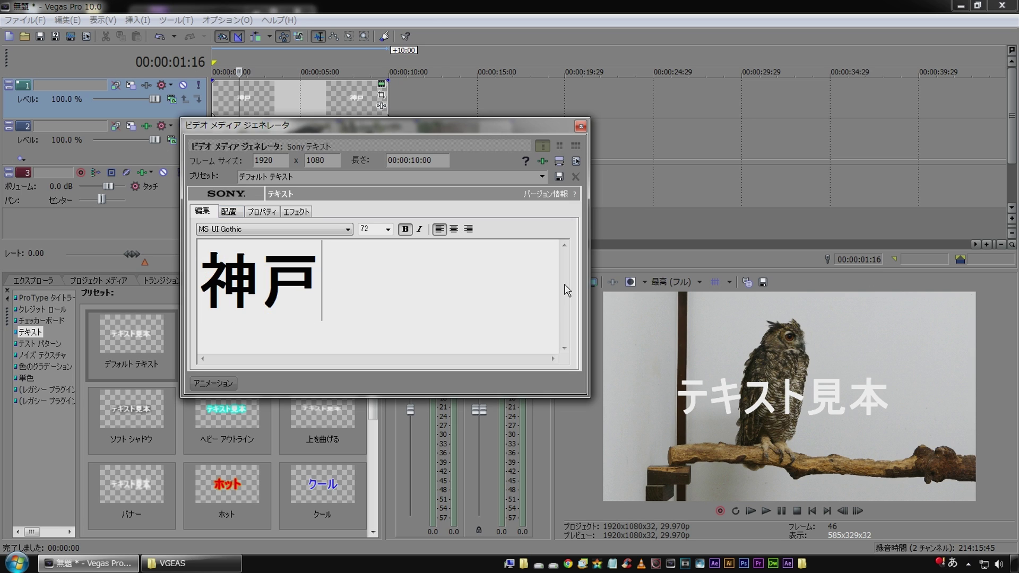
text(どうぶつ)
key(Return)
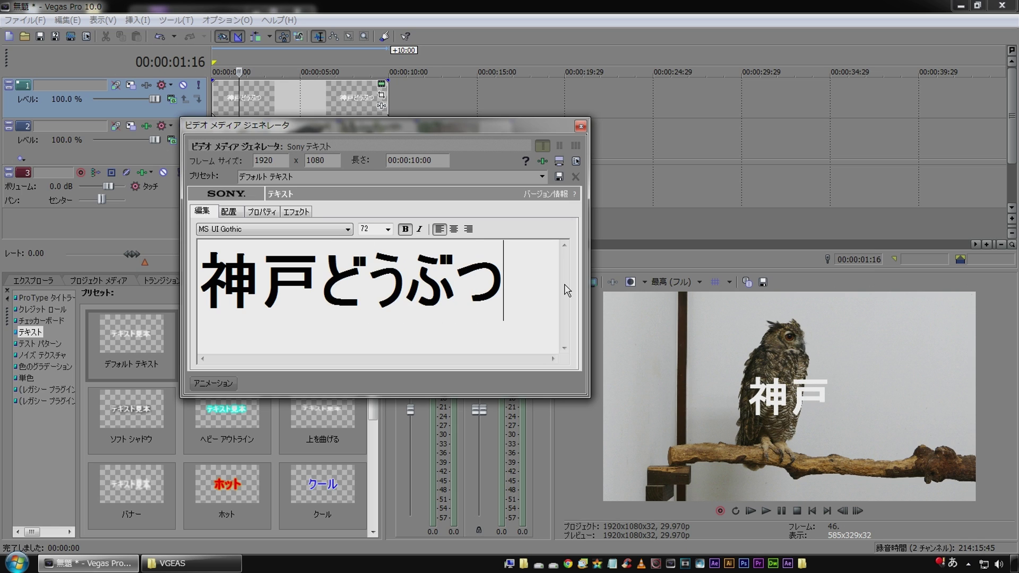
text(王国)
key(Return)
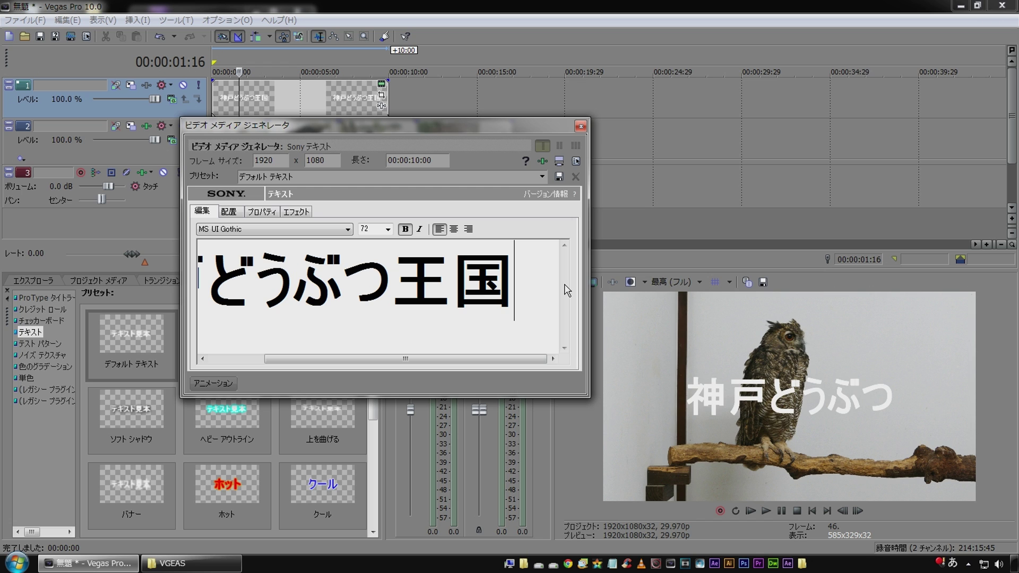
Set the title font to イワタ中ゴシック体V3 at size 26.
click(296, 230)
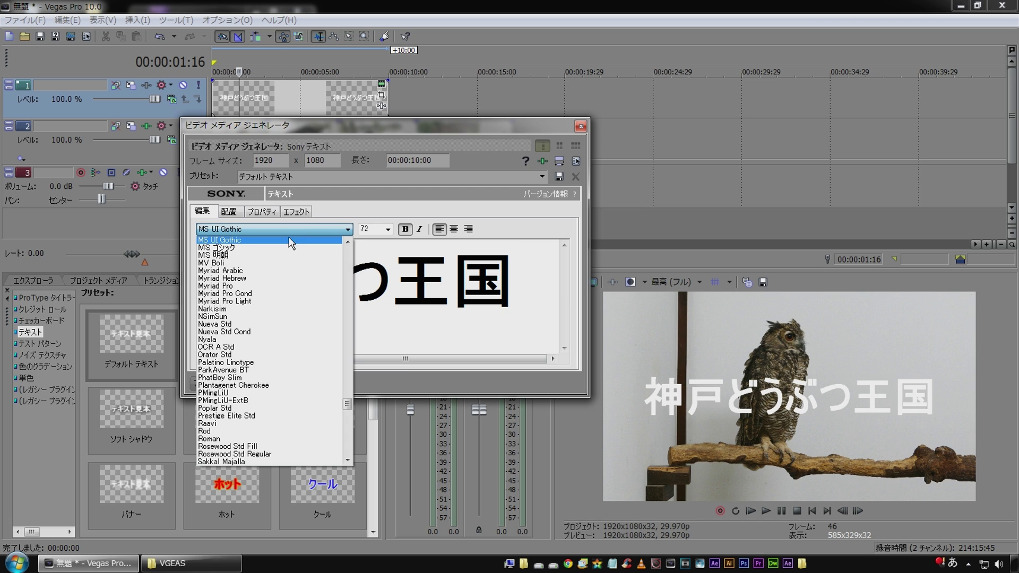
drag(349, 403, 347, 439)
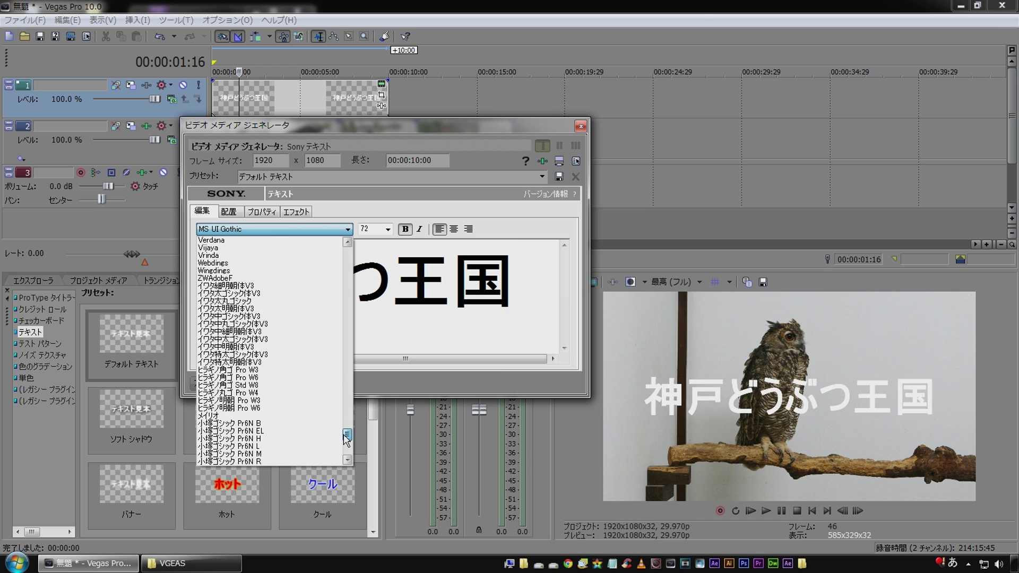
click(253, 317)
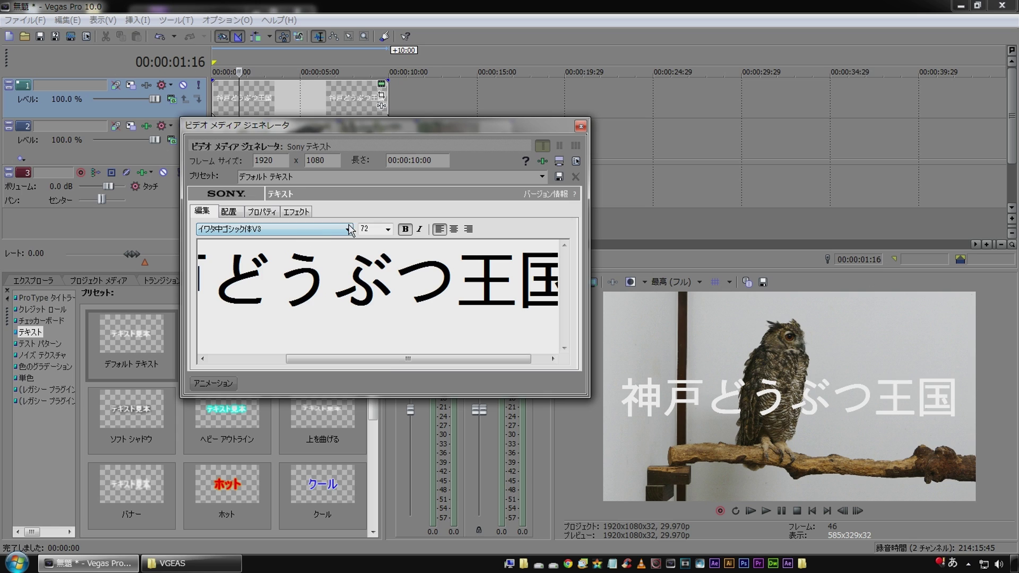
click(388, 230)
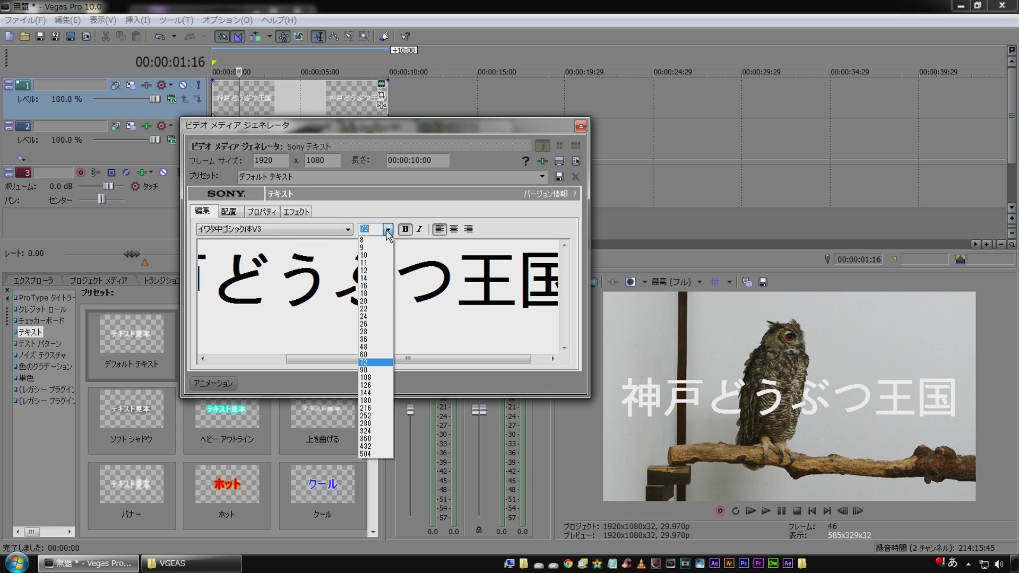
click(375, 324)
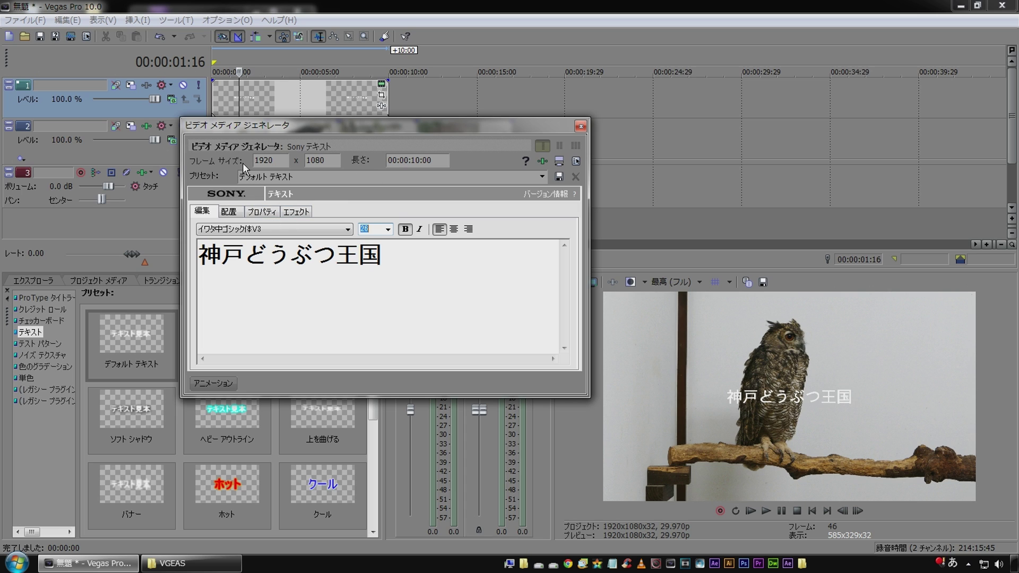
On the Placement tab, drag the title toward the top-left of the frame.
click(228, 212)
mouse_move(286, 129)
mouse_down()
mouse_move(245, 151)
mouse_move(248, 124)
mouse_up()
drag(254, 300, 213, 269)
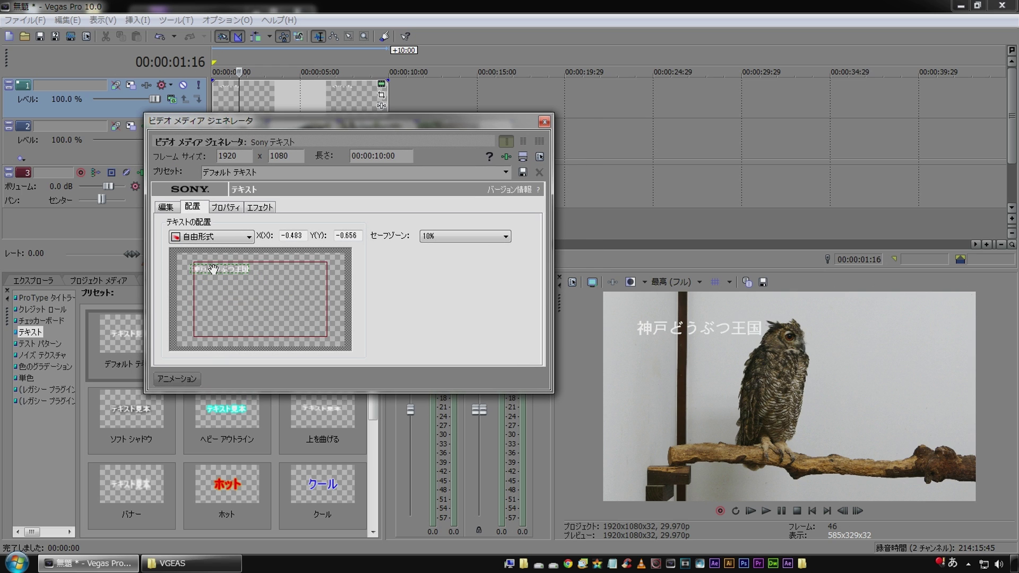
drag(213, 270, 209, 264)
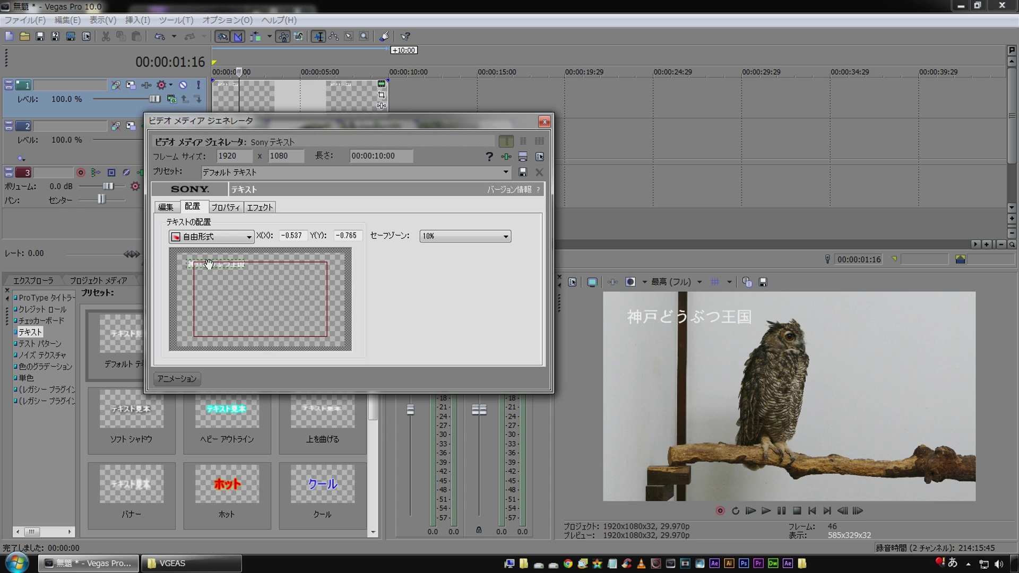
Check the title against the safe-area guides and fine-tune it to X -0.566, Y -0.819.
click(716, 282)
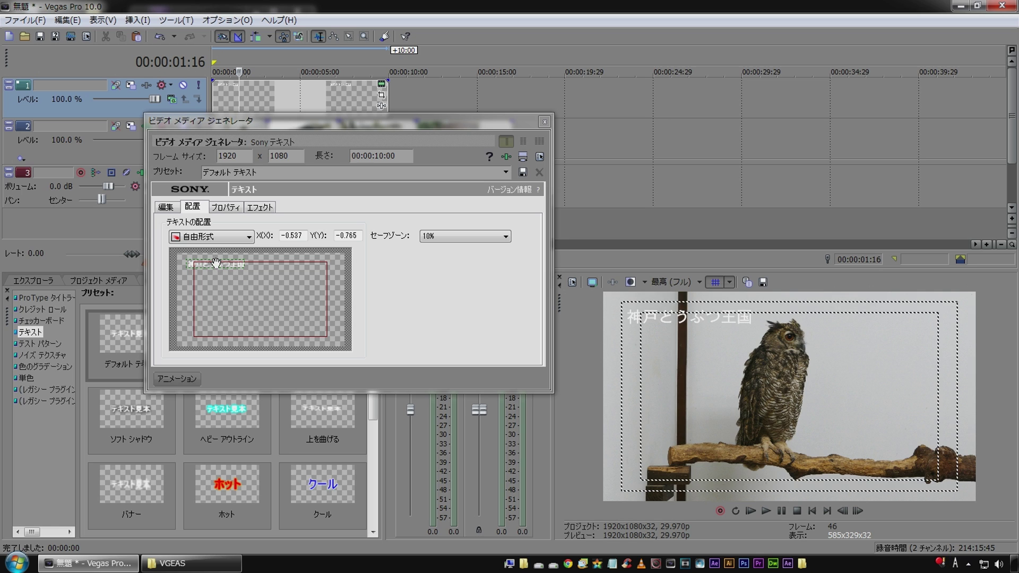
drag(209, 267, 210, 263)
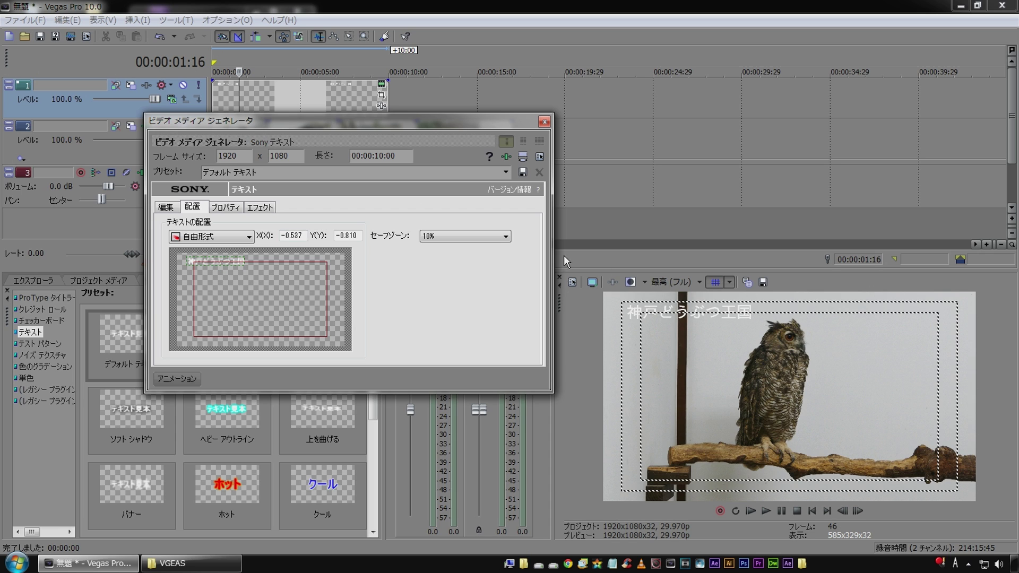
click(717, 283)
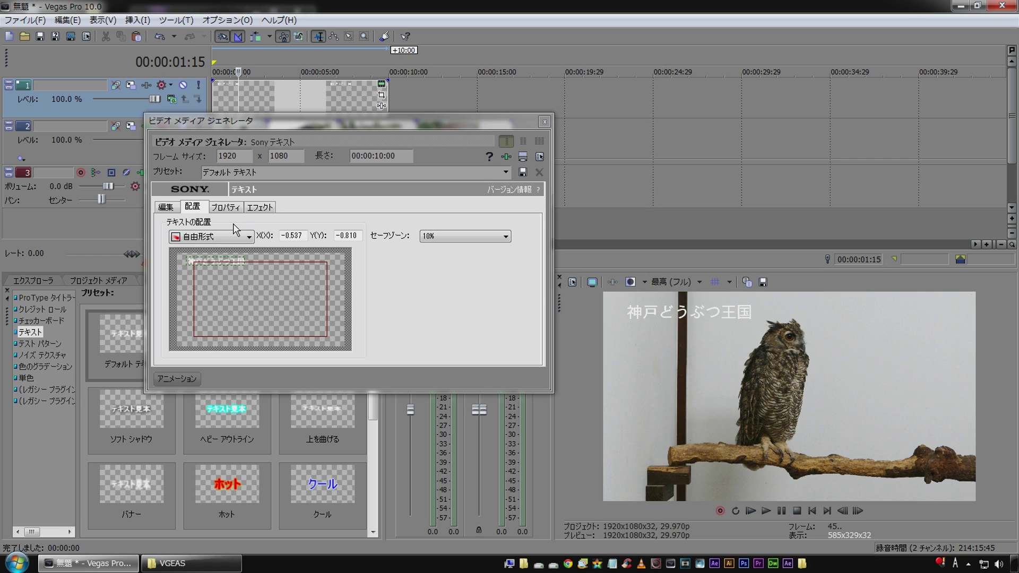
drag(213, 259, 211, 258)
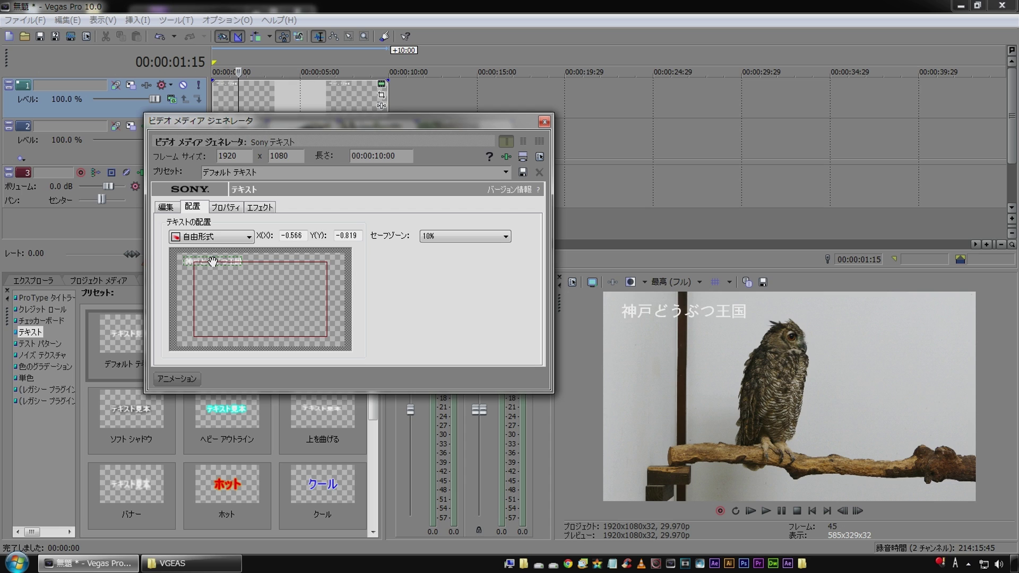
click(225, 208)
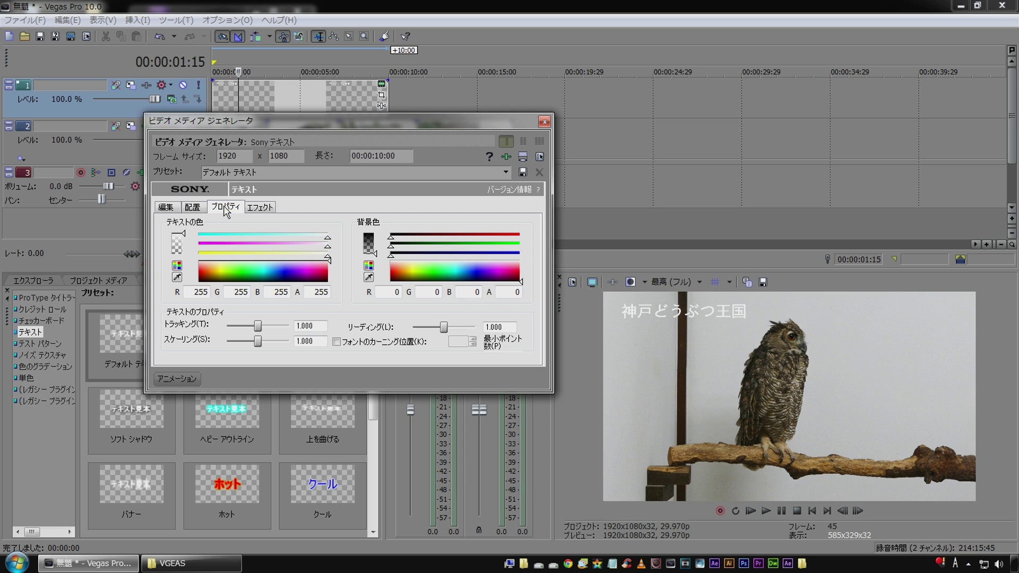
Colour the title blue (R60 G120 B255) with a white outline, width 0.134, feather 0.000.
click(280, 269)
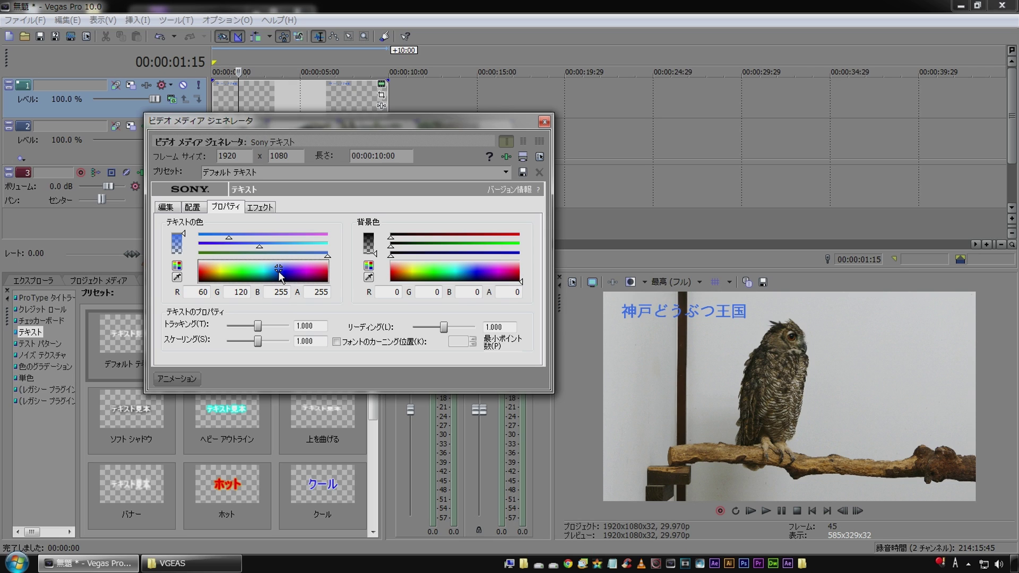
click(267, 210)
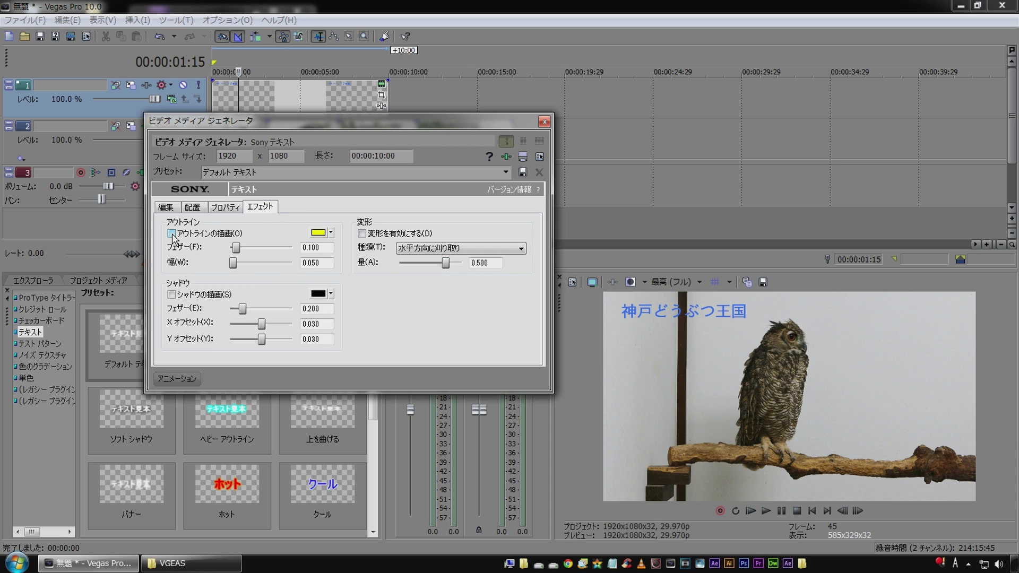
click(318, 233)
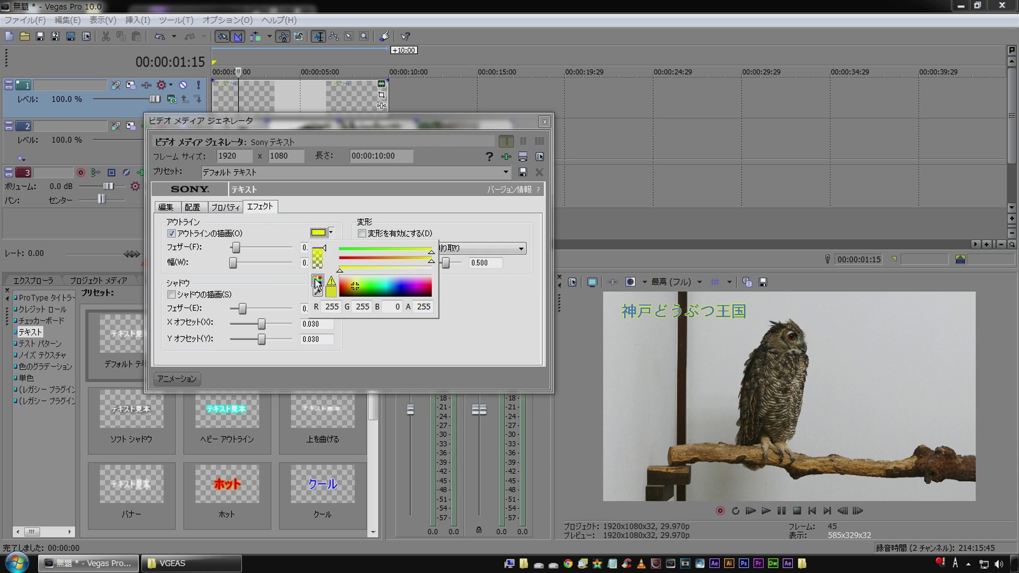
drag(359, 292, 354, 276)
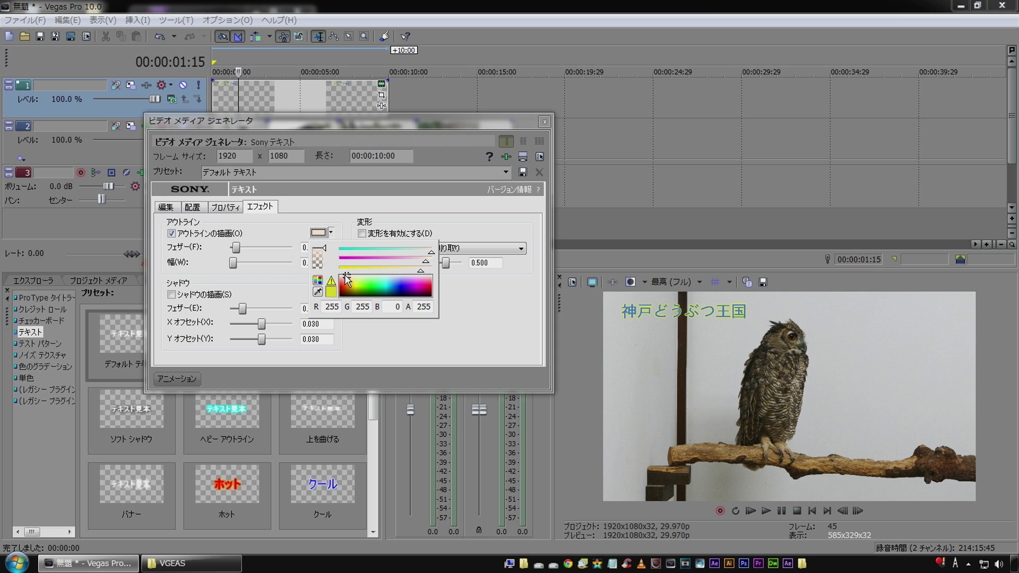
click(410, 336)
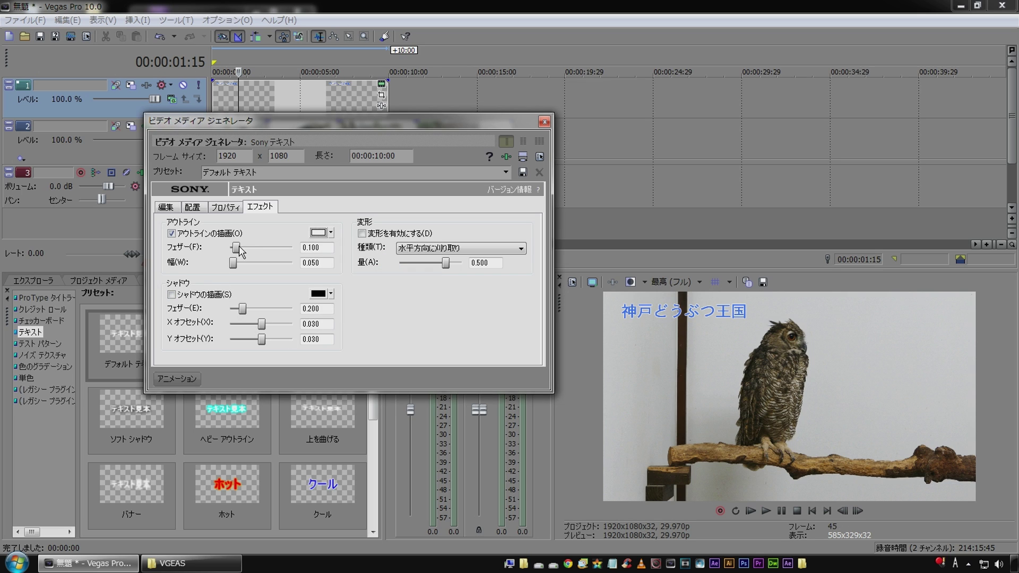
drag(237, 248, 237, 263)
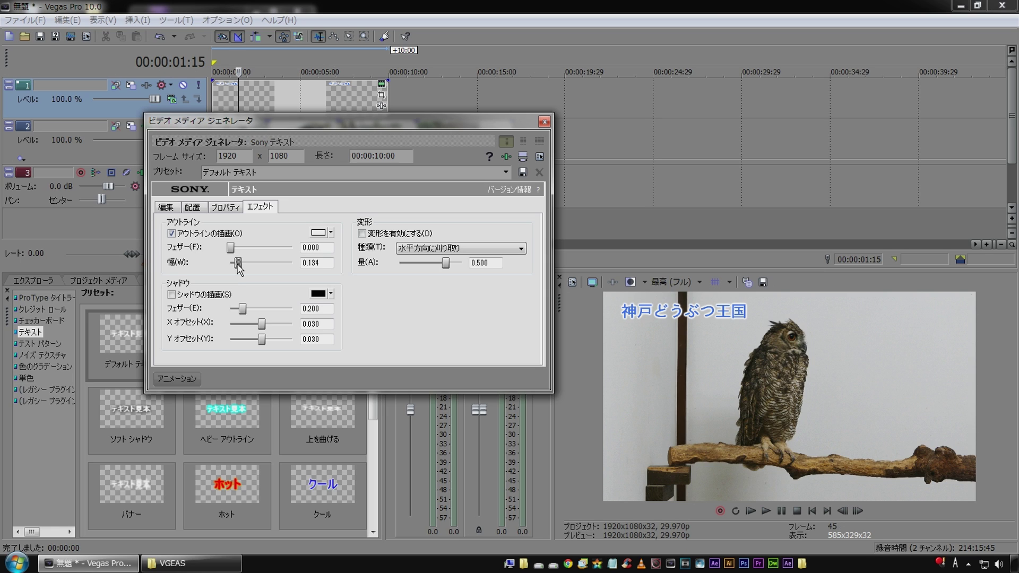
drag(307, 128, 337, 143)
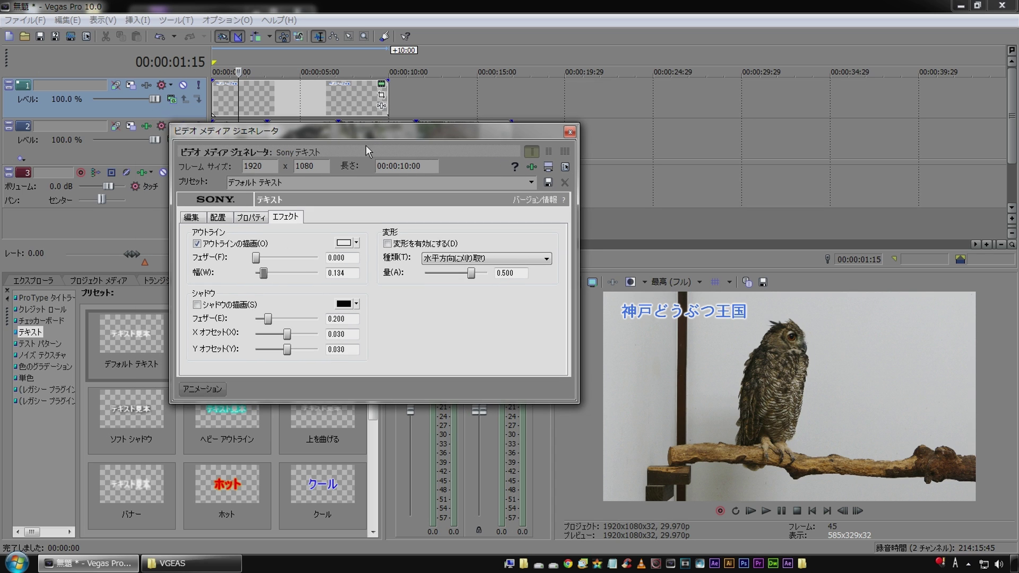
Stretch the 神戸どうぶつ王国 title event across all the footage and enlarge the timeline panel.
click(570, 133)
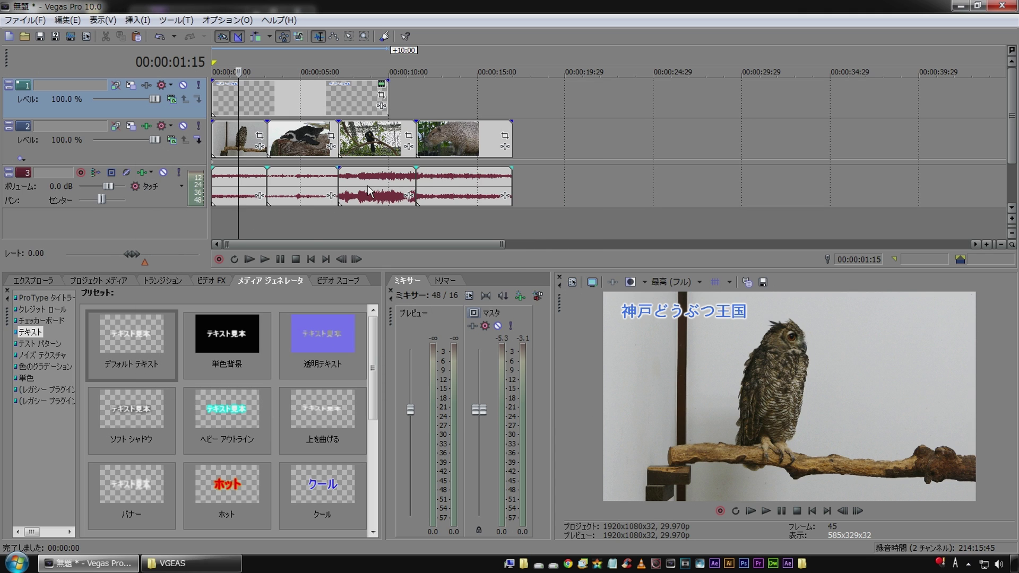
drag(325, 106, 278, 93)
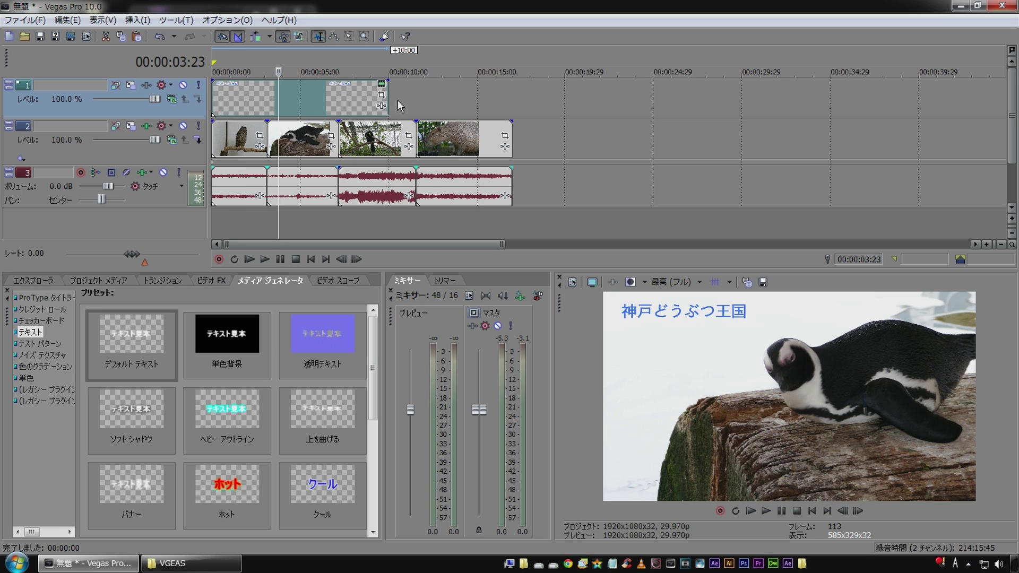
drag(385, 93, 512, 101)
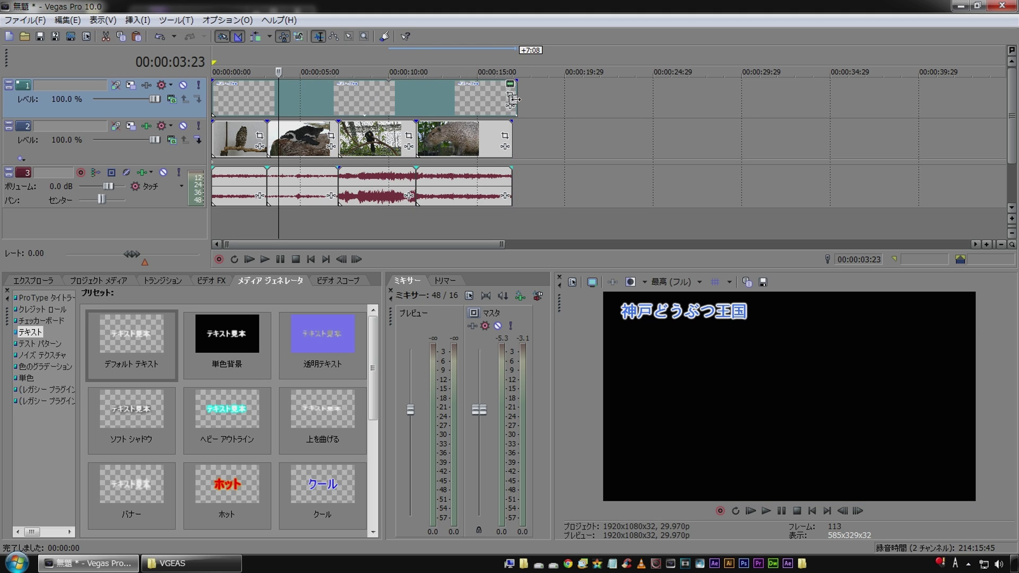
click(459, 227)
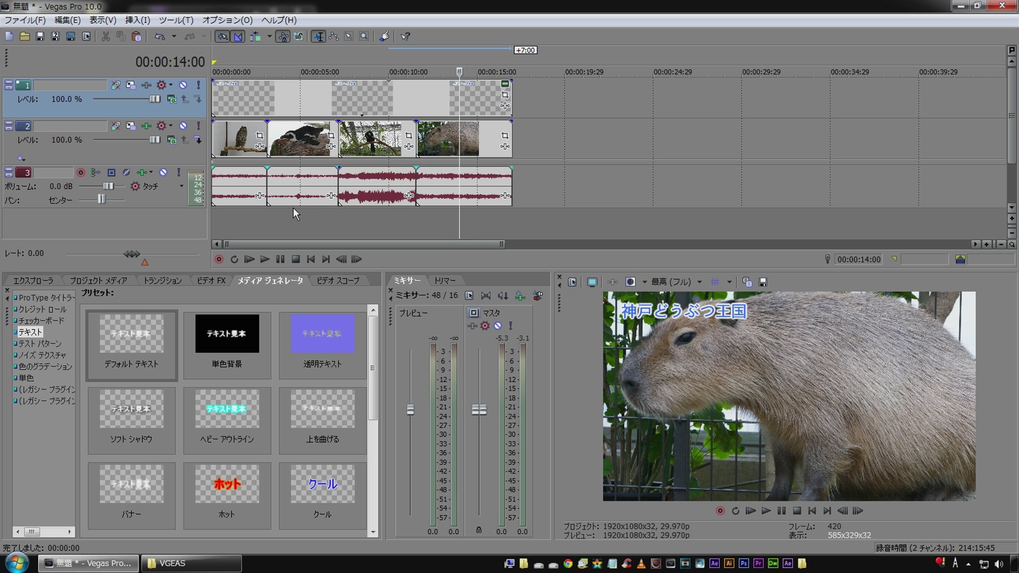
drag(608, 284, 609, 264)
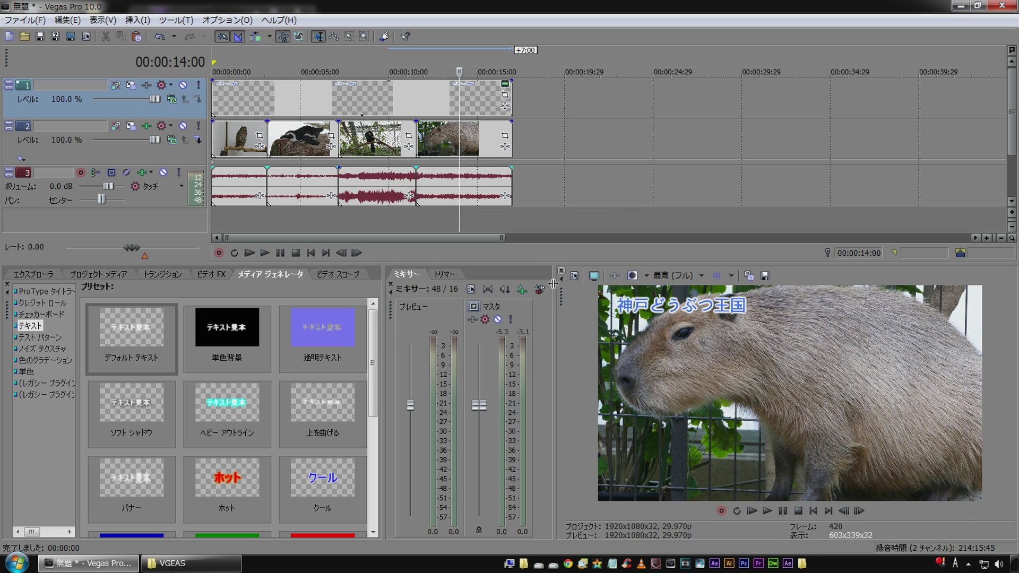
drag(551, 266, 607, 351)
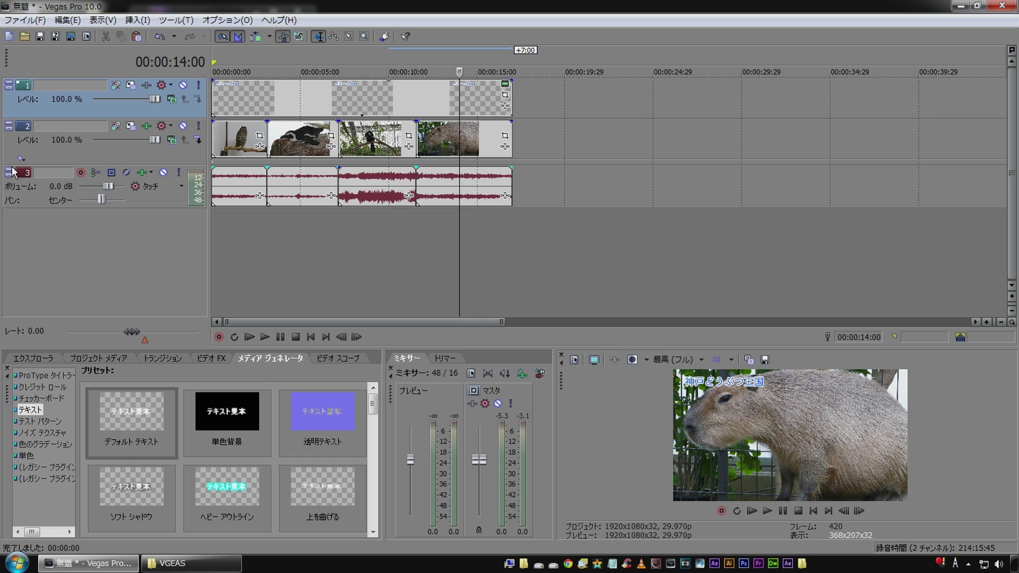
Mute the clips' original audio on track 3 and add Boo_Boogie.mp3 from the BGM folder as a fourth track.
click(28, 175)
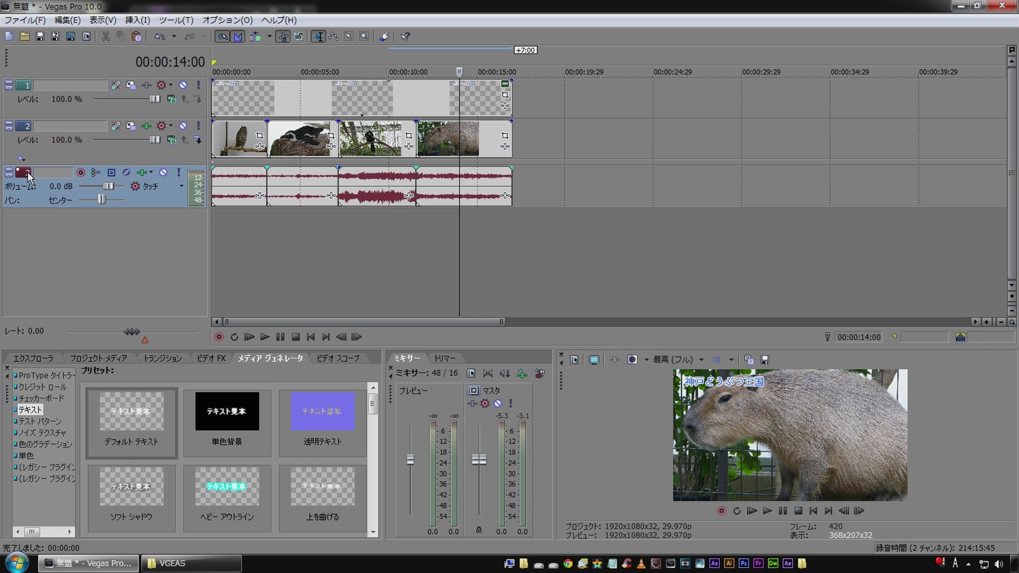
click(163, 173)
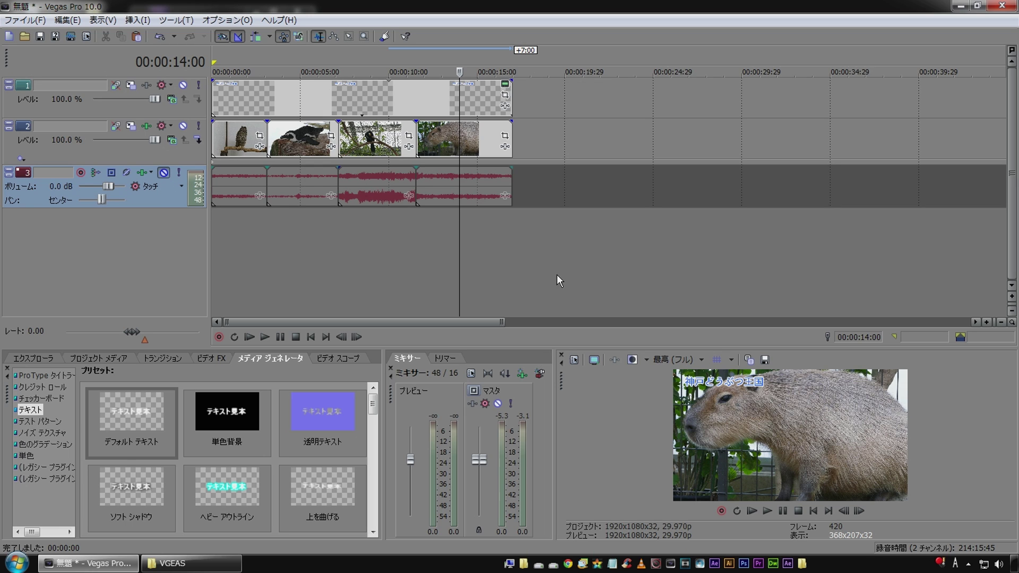
click(32, 360)
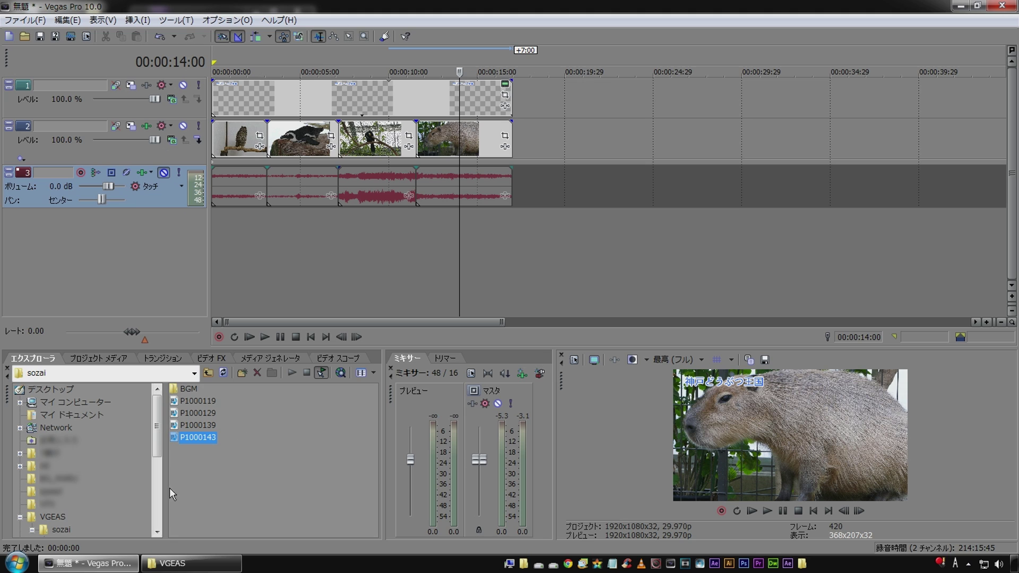
double_click(195, 392)
mouse_move(195, 389)
mouse_down()
mouse_move(293, 274)
mouse_move(201, 237)
mouse_up()
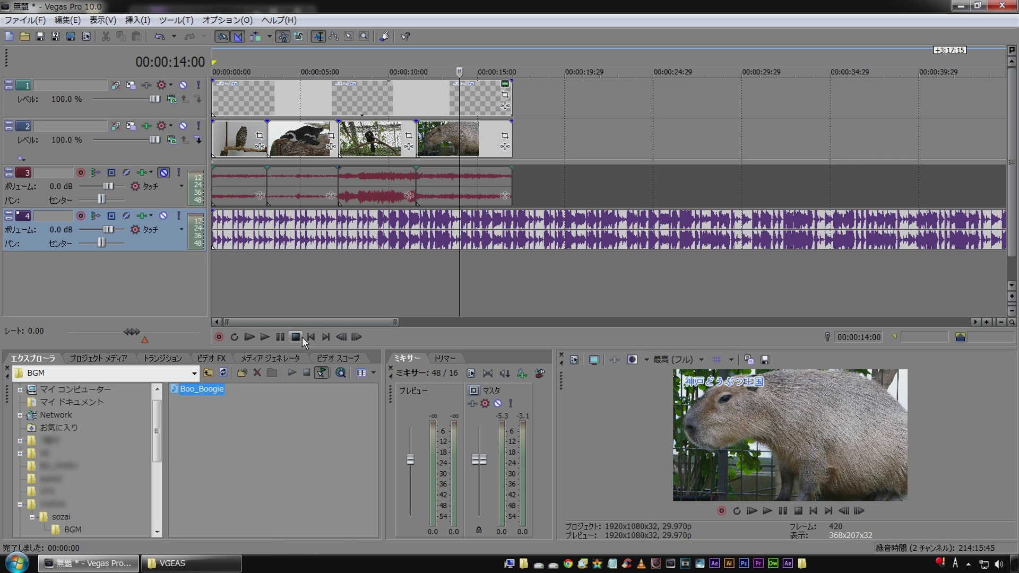
click(301, 337)
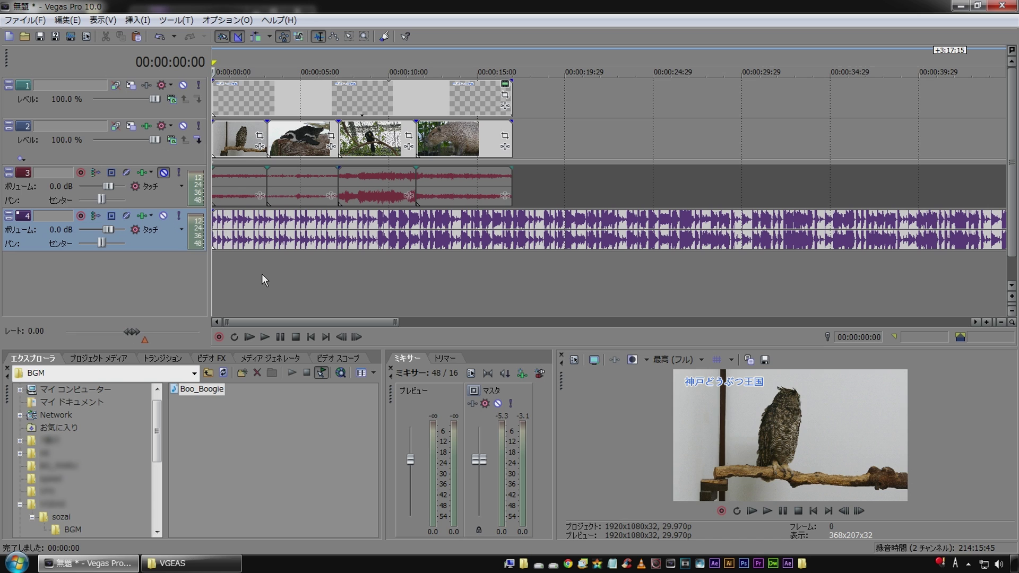
Lower the Boo_Boogie track's volume to -4.0 dB, checking it by playback.
key(space)
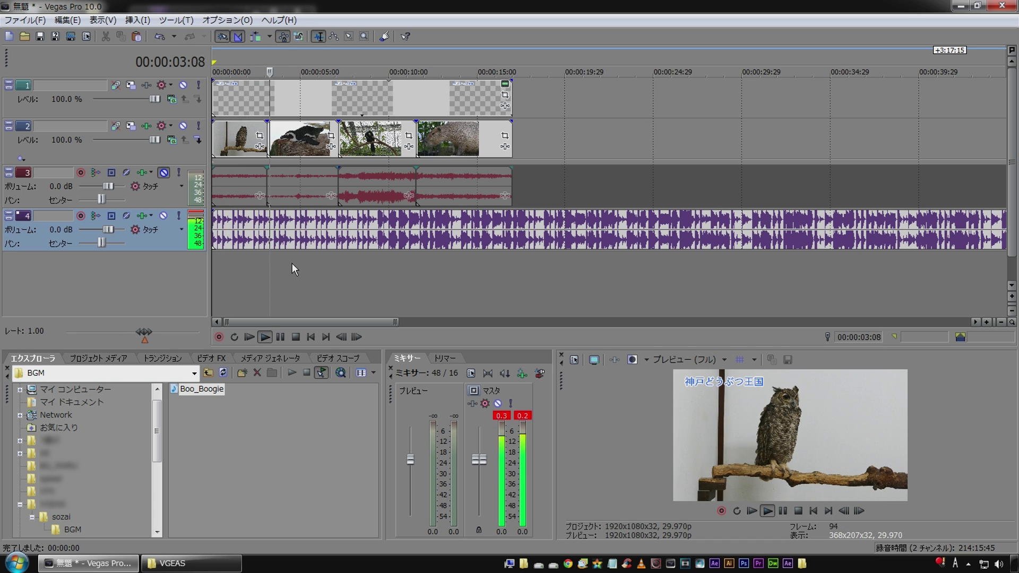
key(Return)
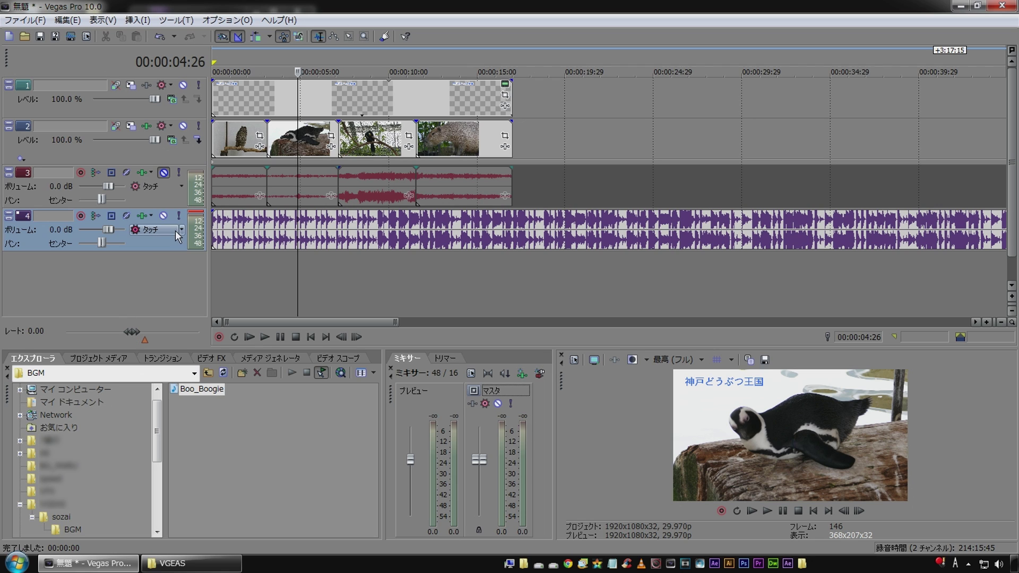
click(197, 218)
scroll(85, 230, down, 2)
scroll(84, 229, down, 2)
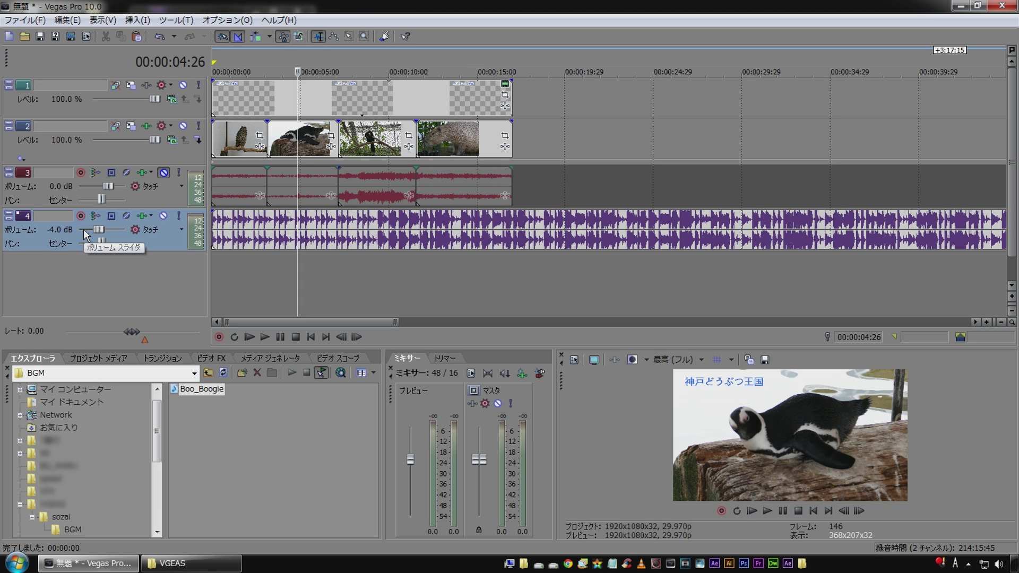
key(space)
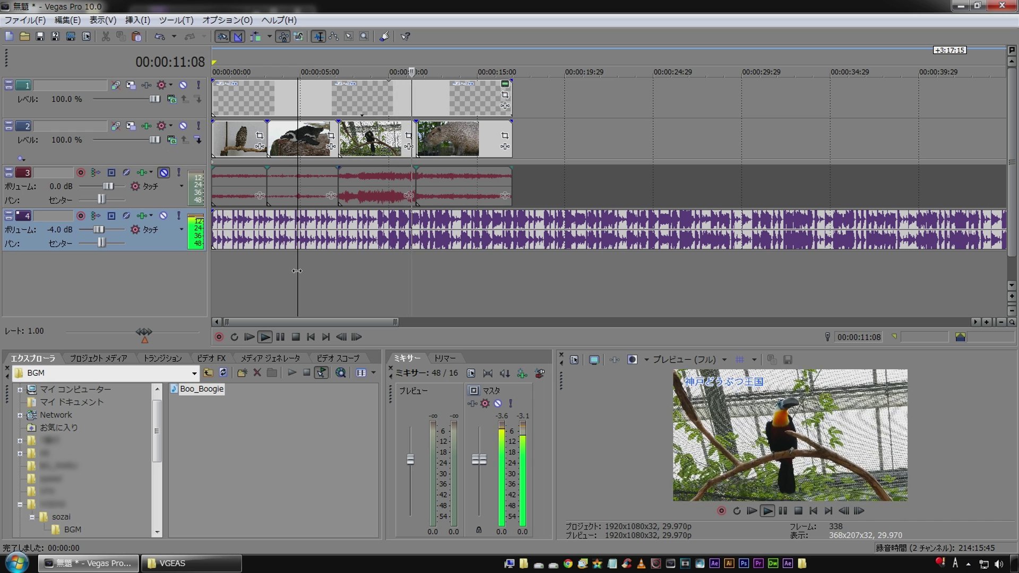
key(space)
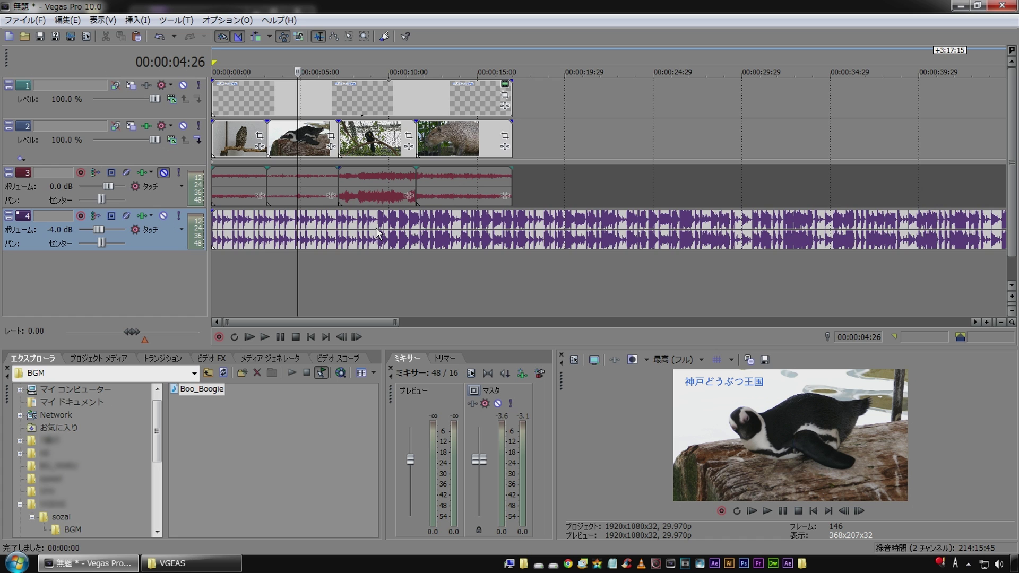
Place the cursor at 00:00:09:12 in the music as the cut point.
click(376, 229)
key(space)
key(space)
scroll(256, 253, up, 10)
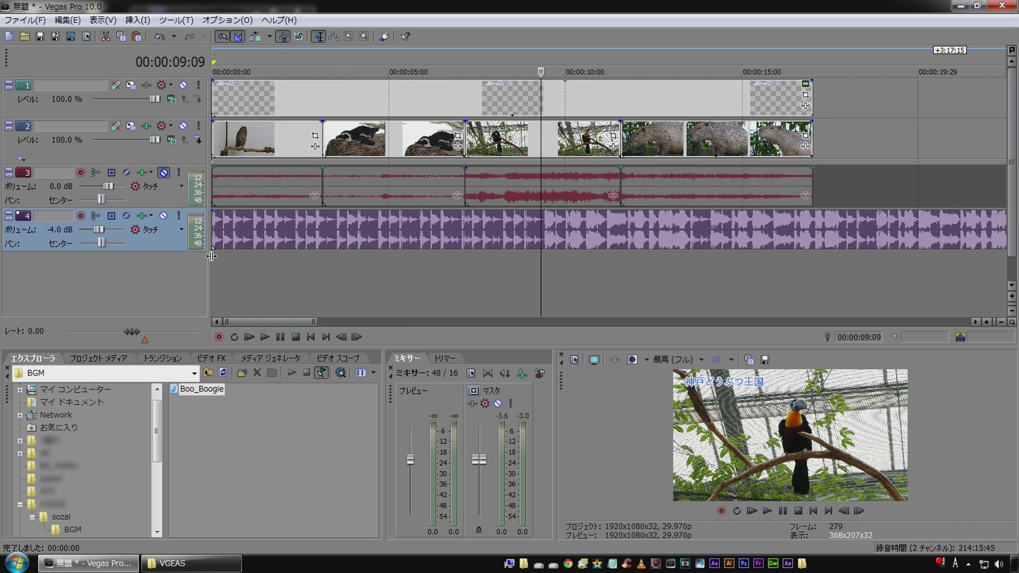
scroll(256, 258, up, 3)
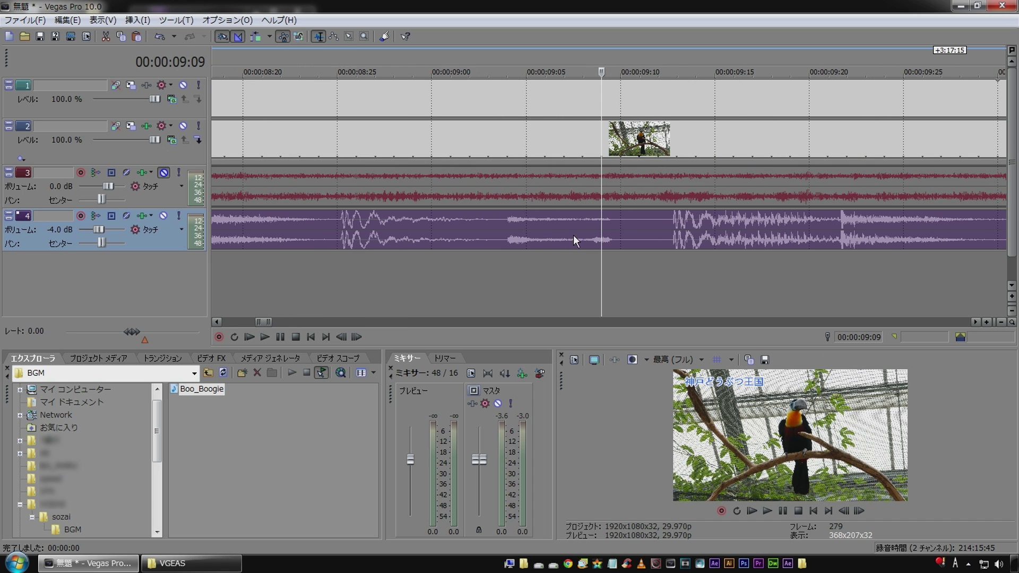
click(666, 228)
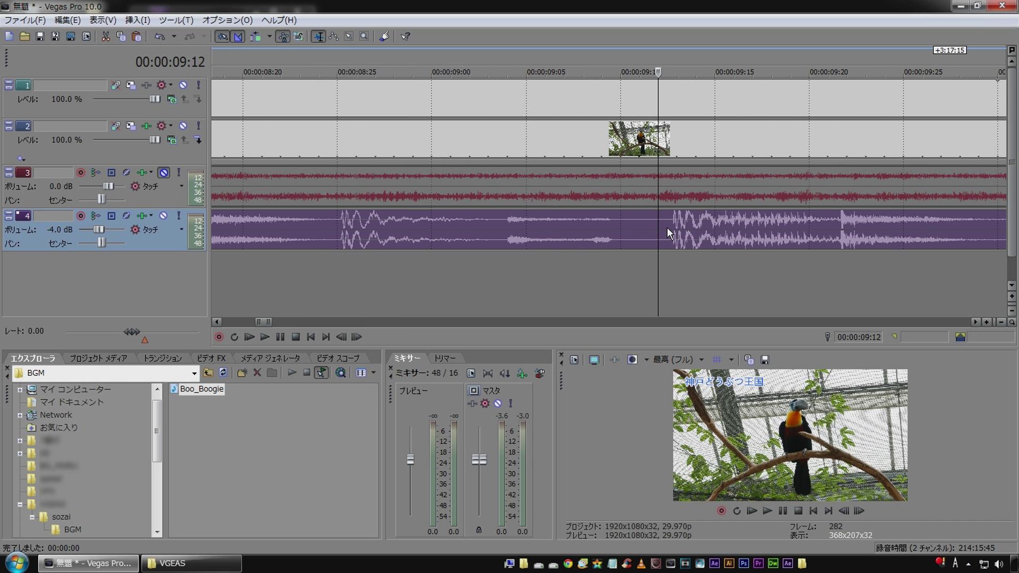
Split the music at 00:00:09:12 and delete the part before the cut.
key(s)
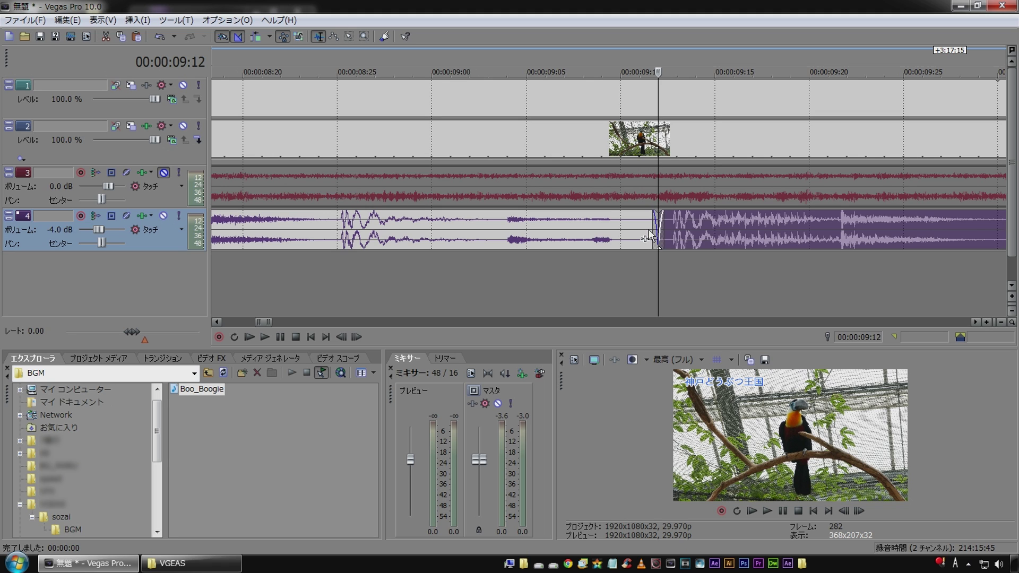
click(571, 229)
key(Delete)
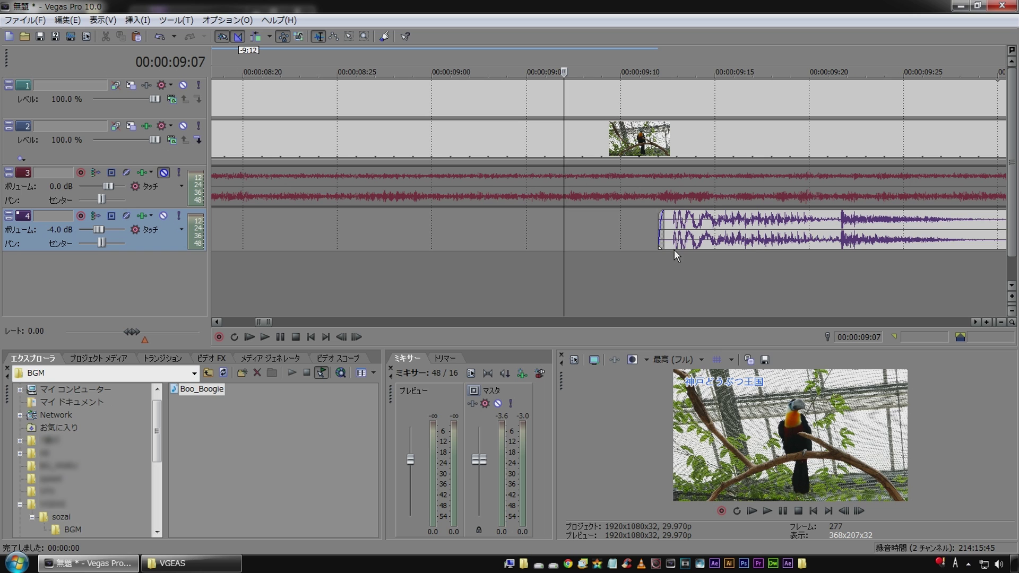
Give the remaining music a short fade-in and trim its start slightly later.
drag(662, 240, 663, 240)
scroll(663, 240, up, 5)
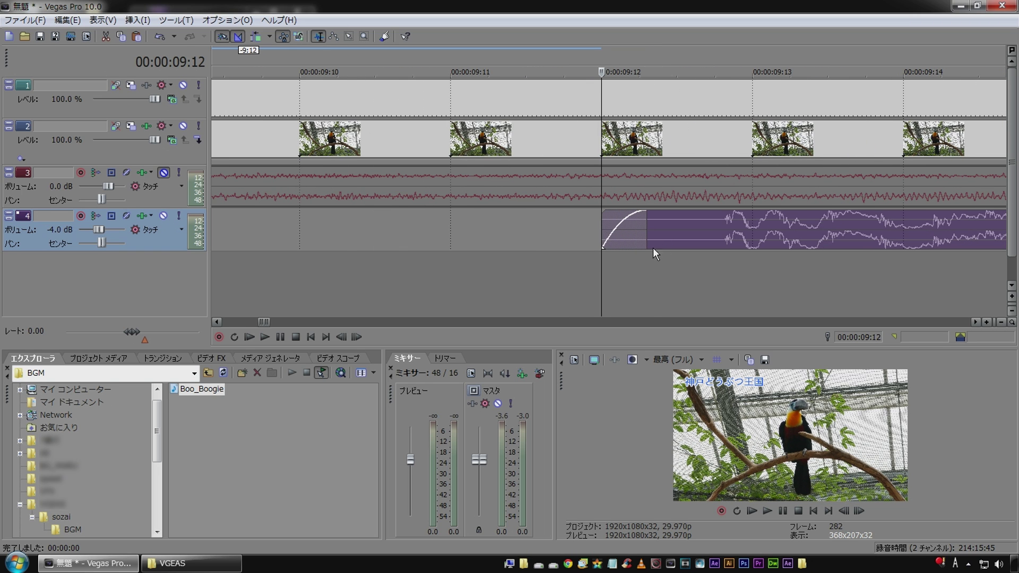
drag(601, 232, 701, 234)
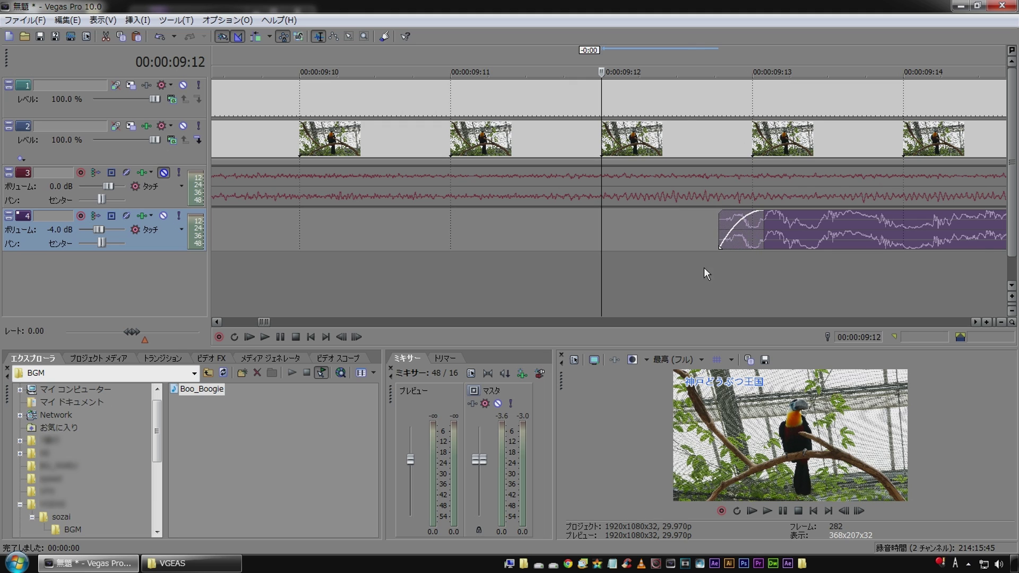
key(space)
key(space)
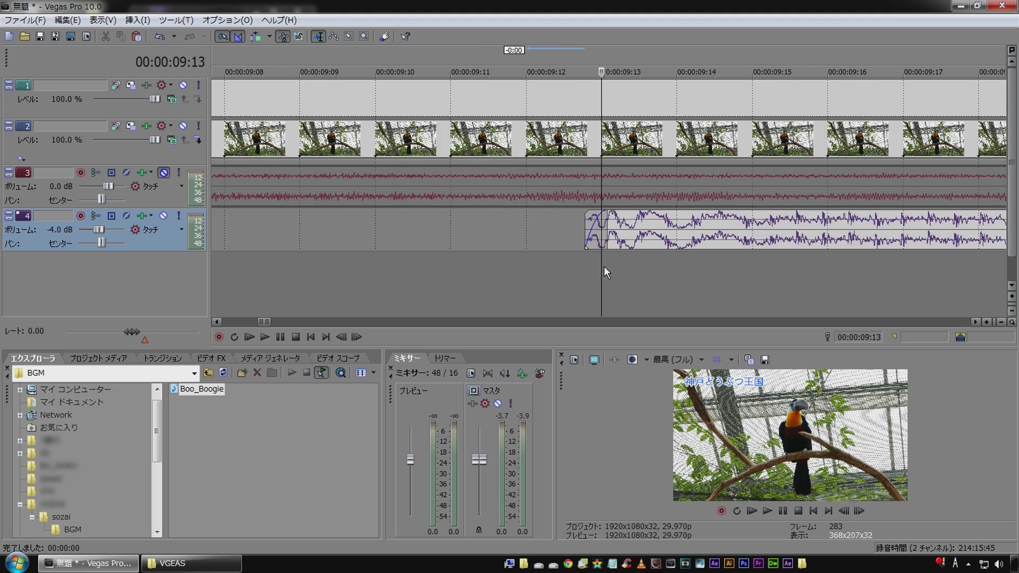
scroll(604, 266, down, 2)
click(495, 266)
key(space)
Move the remaining Boo_Boogie event to start at 00:00:00 with the video.
scroll(495, 273, down, 1)
scroll(499, 279, down, 1)
scroll(498, 279, down, 1)
scroll(495, 278, down, 1)
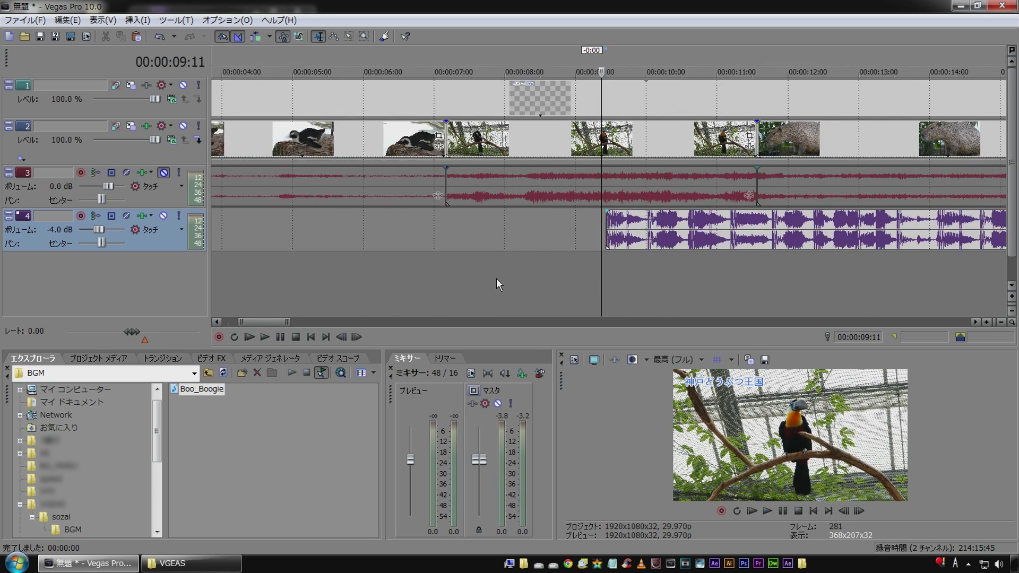
scroll(489, 278, down, 2)
drag(528, 236, 219, 241)
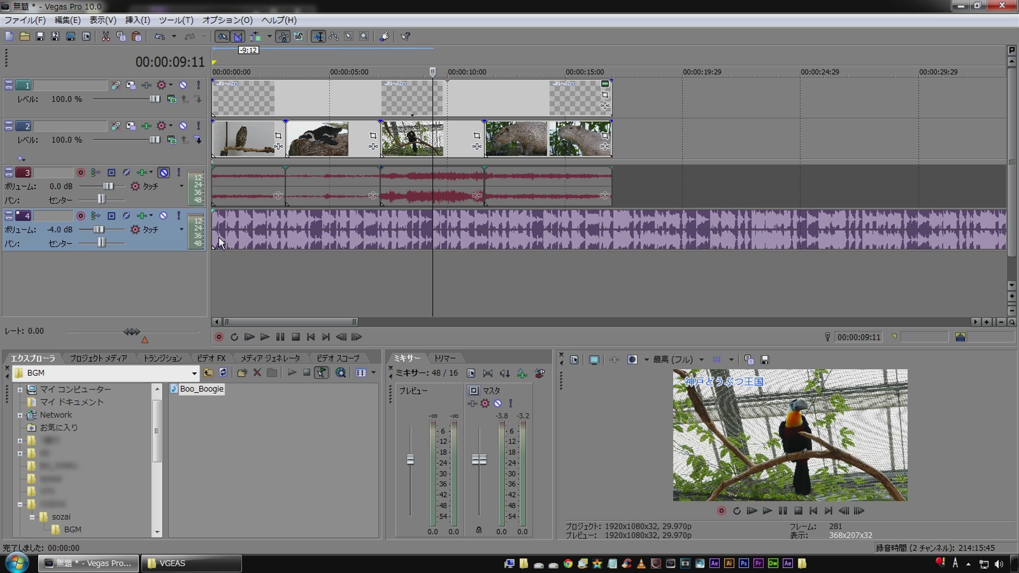
Split the music where the video ends and move the leftover part away.
click(614, 227)
key(s)
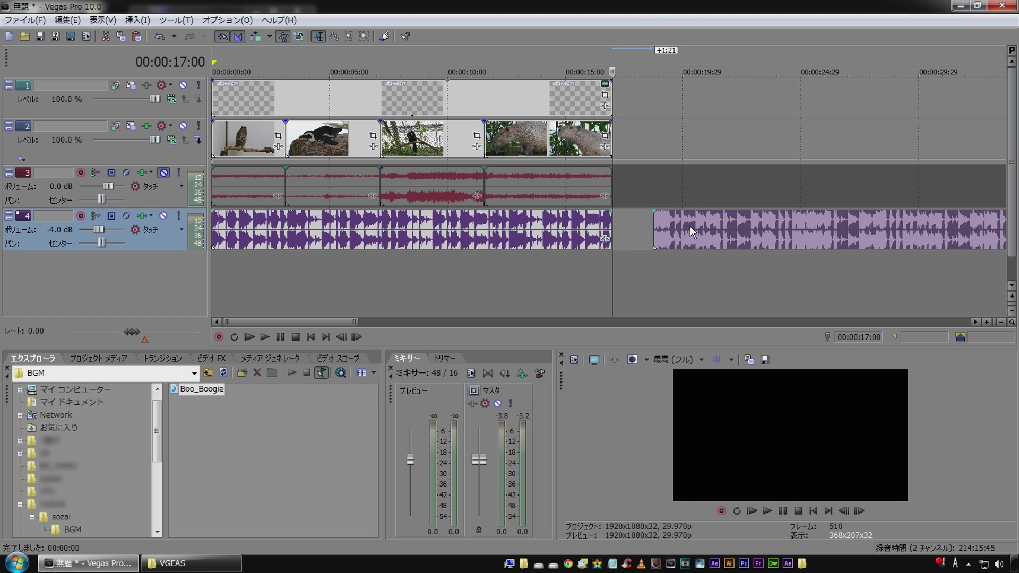
drag(652, 232, 690, 226)
Preview the ending and add a fade-out that closes the music with the video.
click(560, 277)
scroll(559, 276, up, 3)
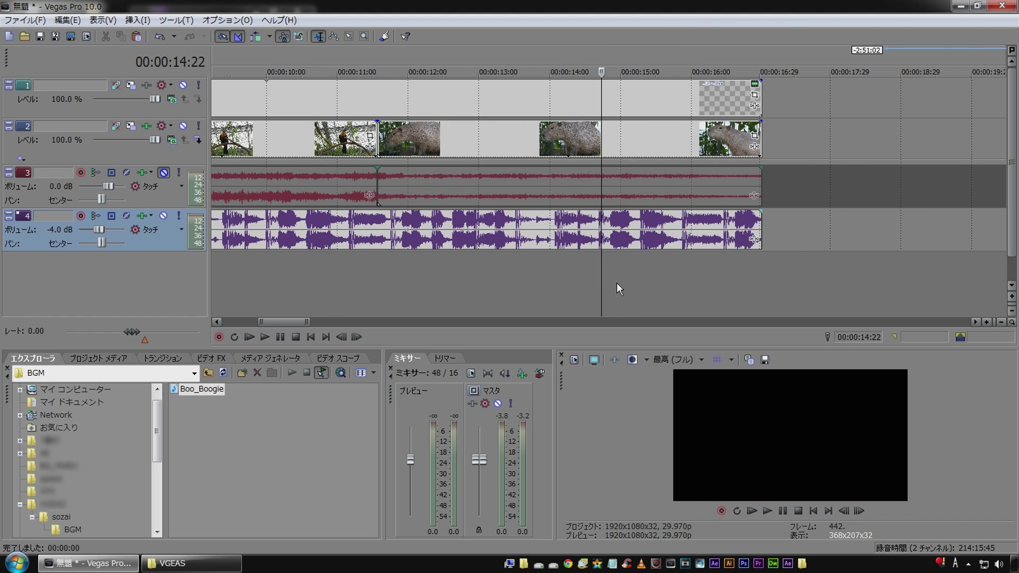
scroll(628, 285, up, 2)
click(692, 285)
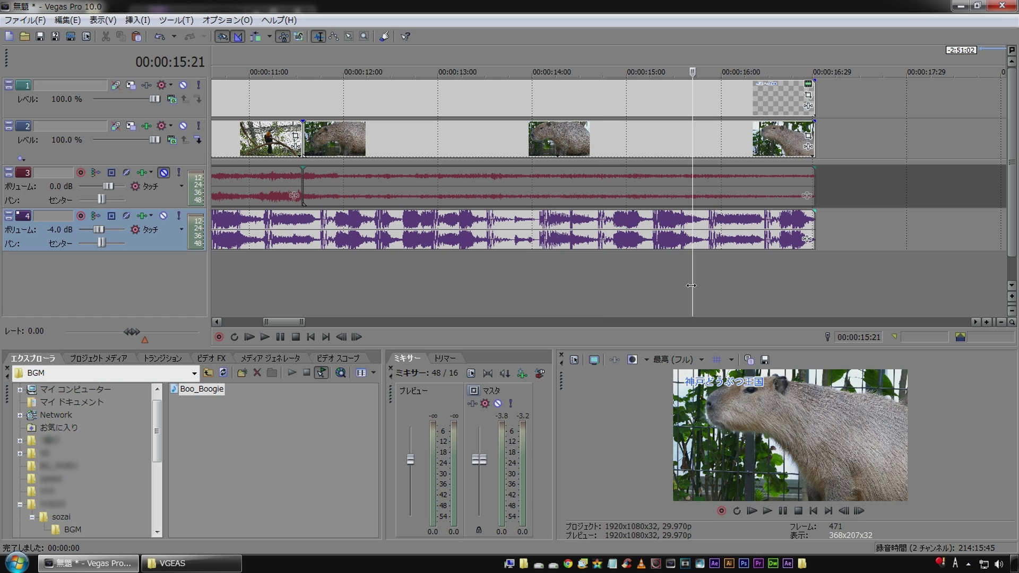
click(636, 282)
key(space)
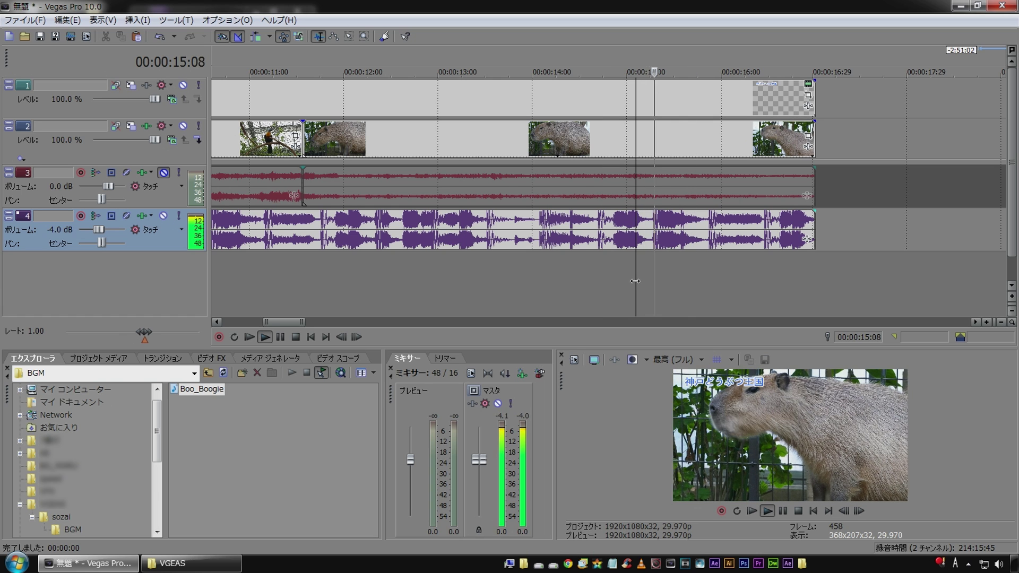
key(space)
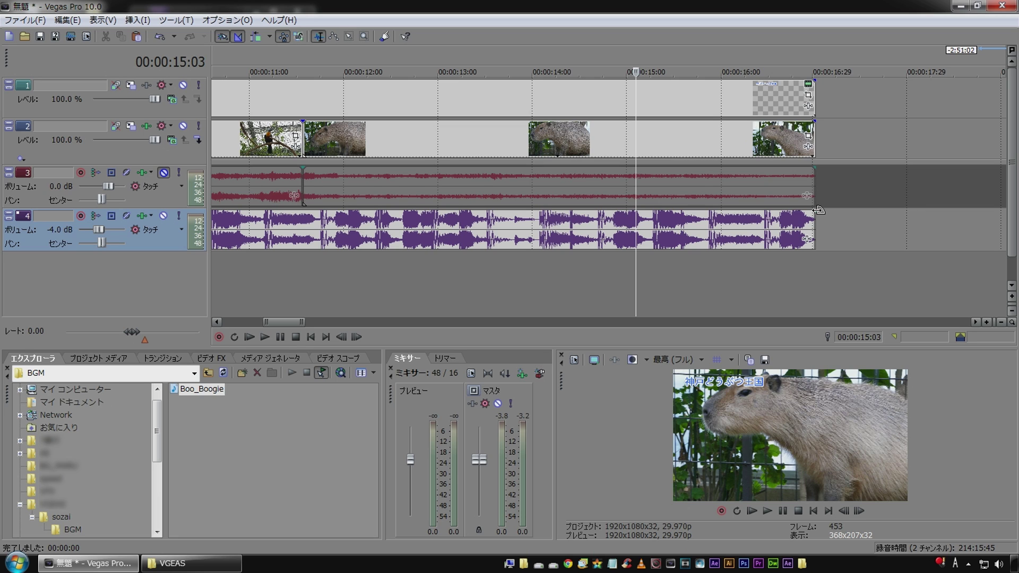
mouse_move(819, 211)
mouse_down()
mouse_move(442, 232)
mouse_move(607, 217)
mouse_up()
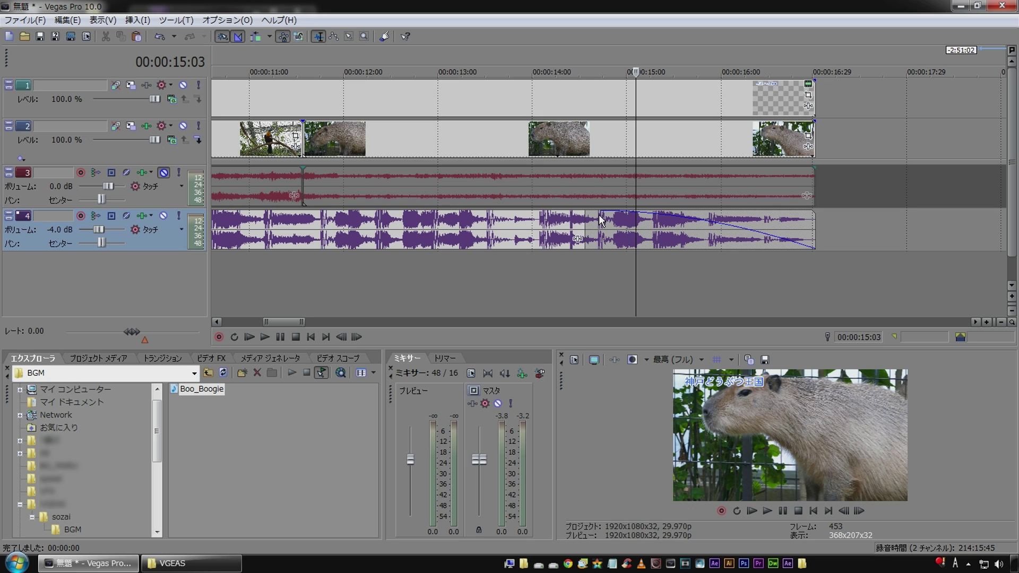
Lengthen the track 4 fade-out to about 00:00:02:25, starting shortly after 14 seconds.
drag(590, 239, 629, 239)
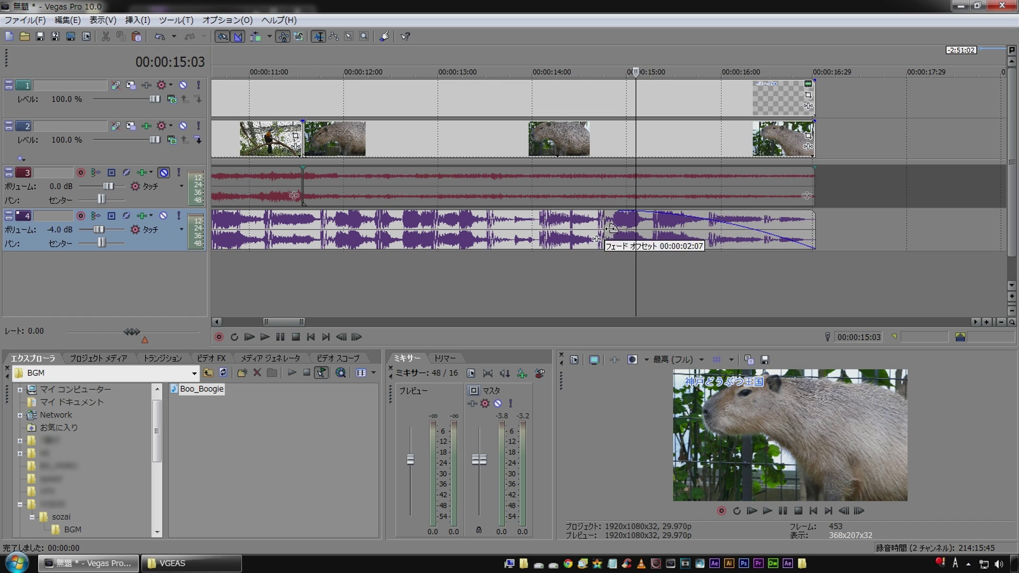
click(423, 280)
key(space)
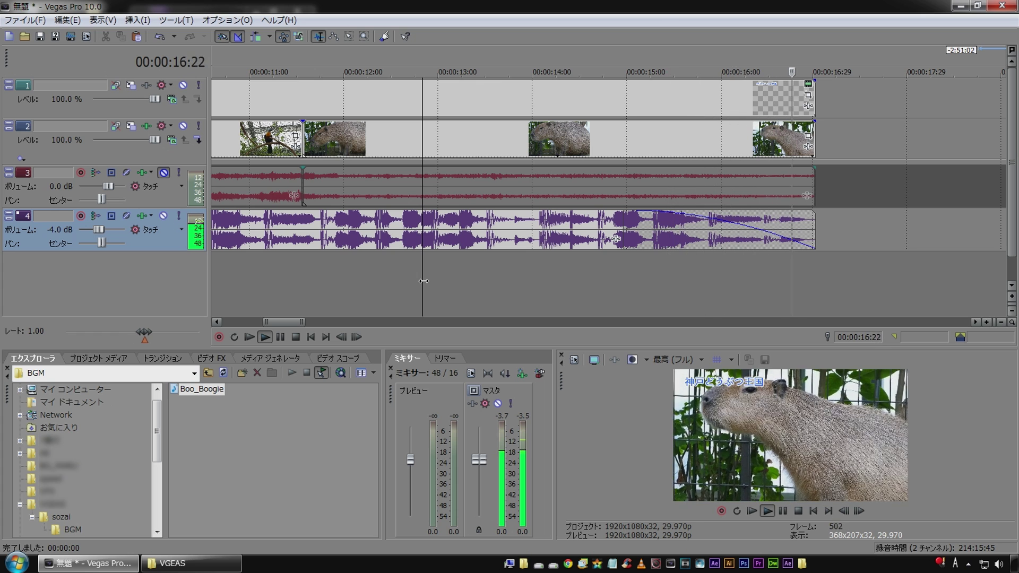
key(space)
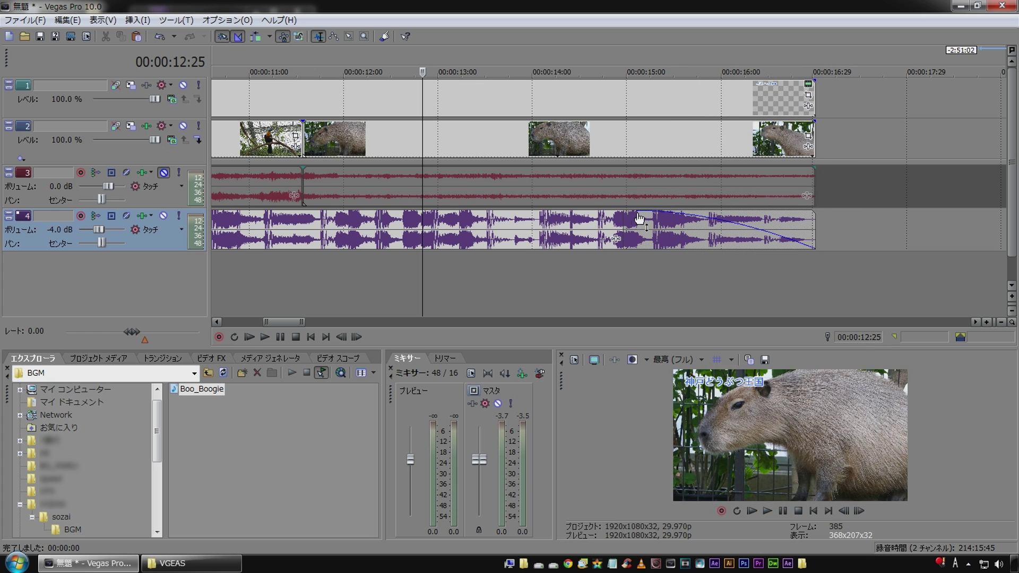
drag(632, 222, 548, 225)
key(space)
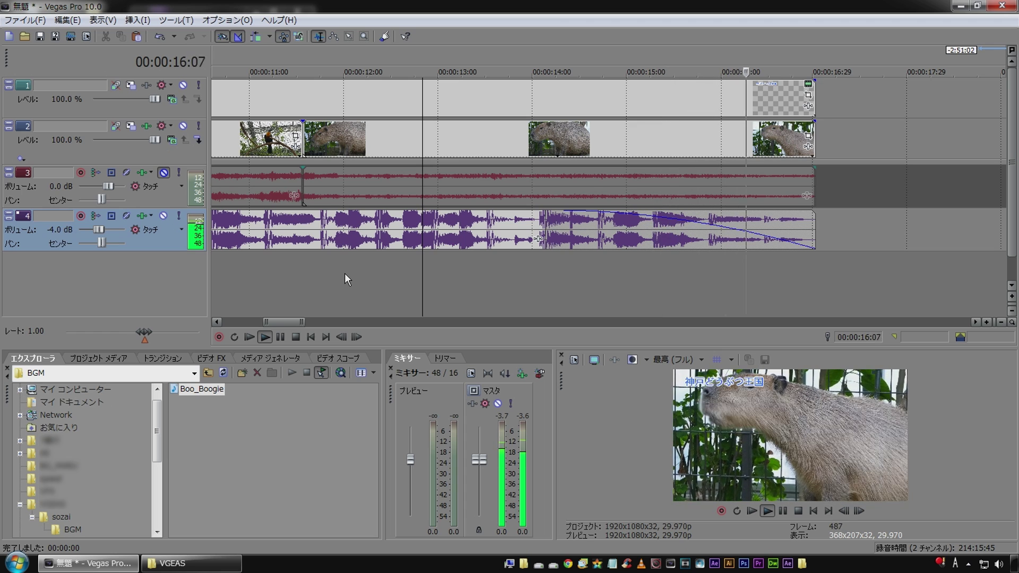
key(space)
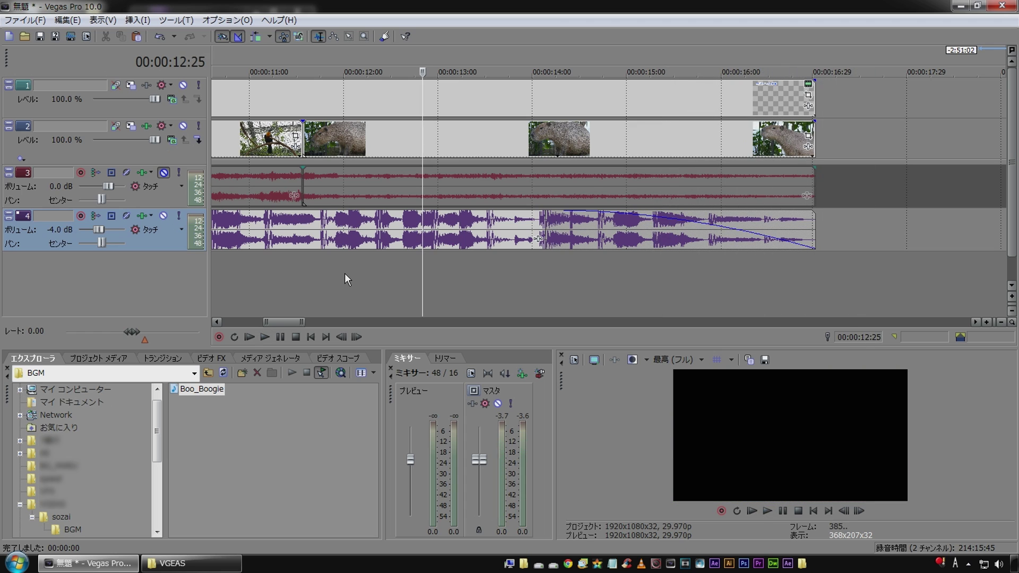
scroll(345, 272, down, 8)
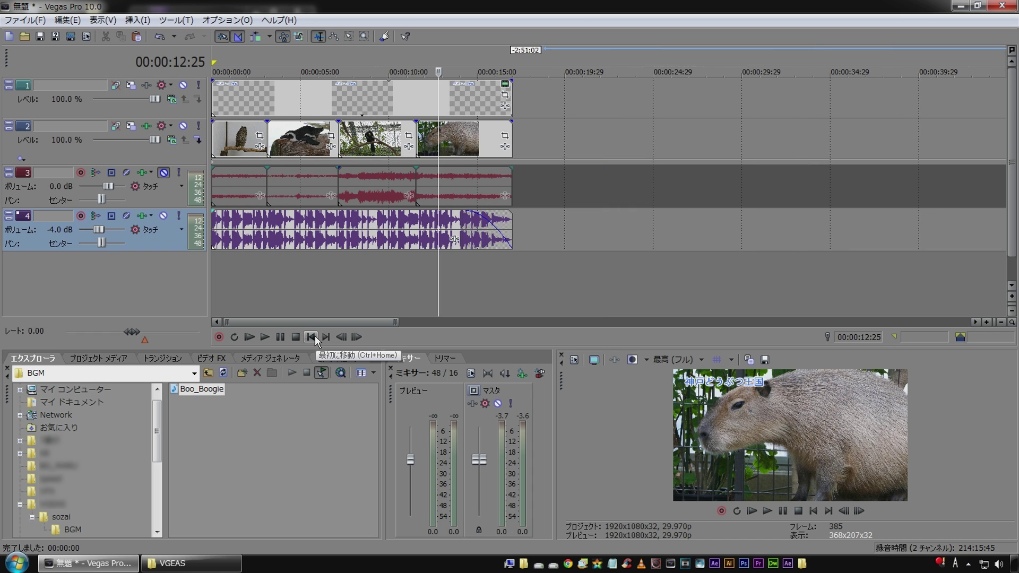
click(313, 336)
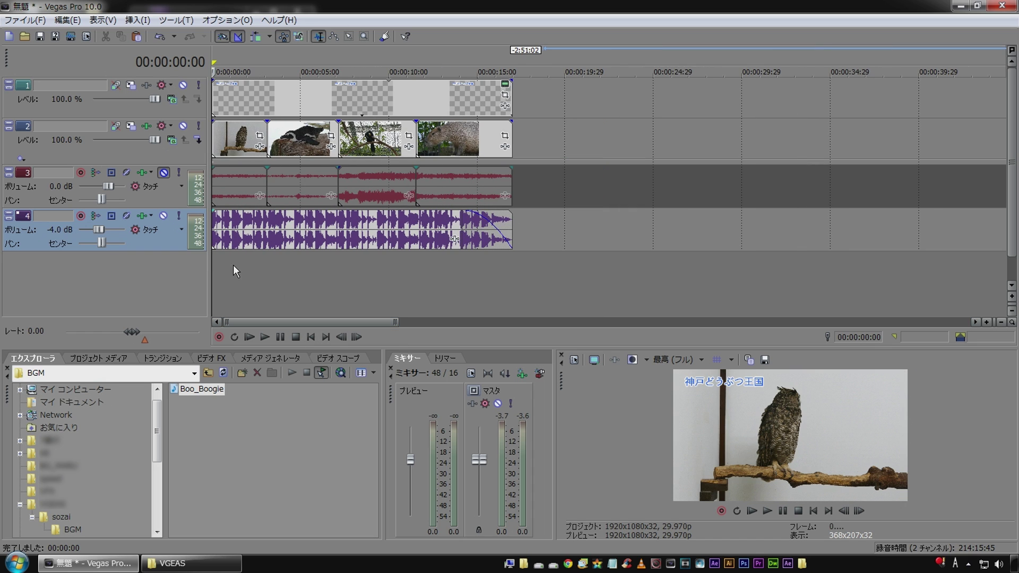
Play the whole project through, then save it as doubutsu_01.veg in the VGEAS folder.
key(space)
drag(582, 344, 582, 282)
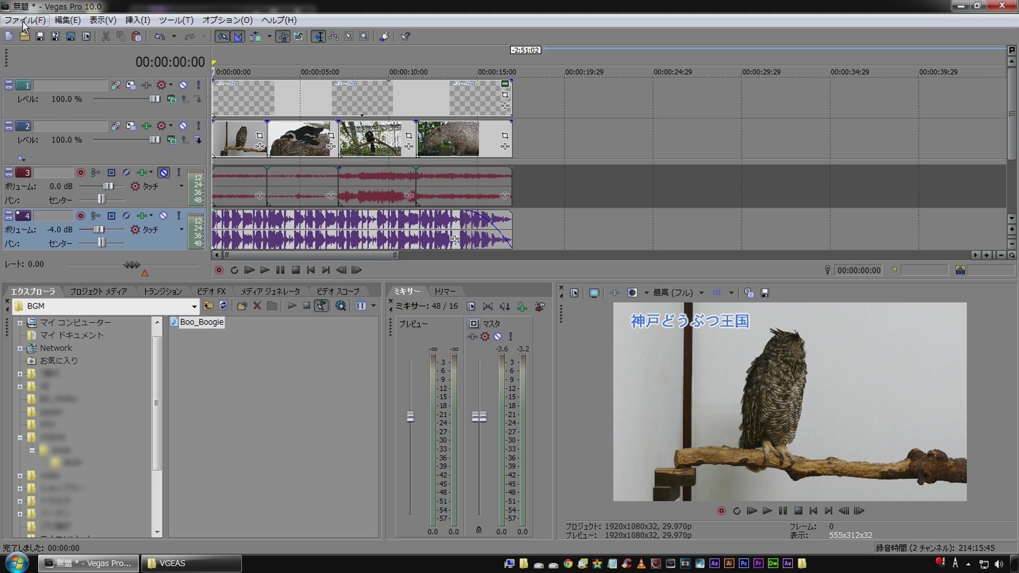
click(22, 21)
click(50, 94)
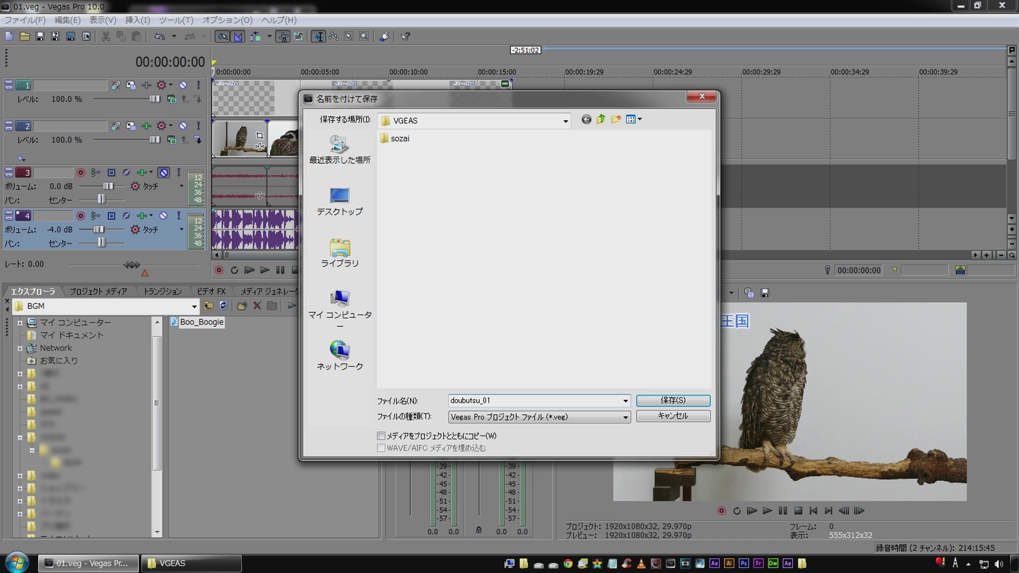
click(673, 400)
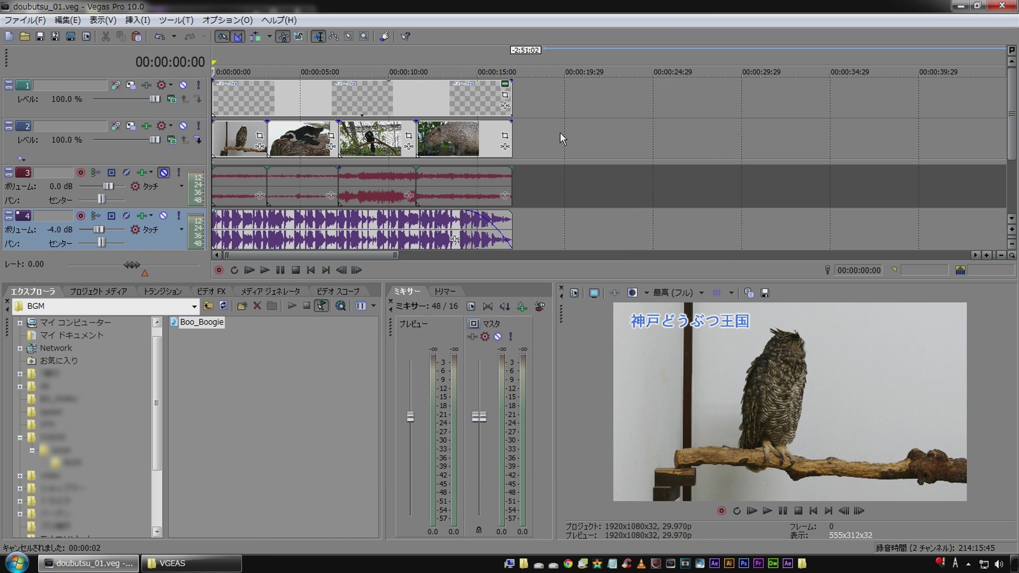
Render As with MainConcept AVC/AAC (*.mp4) output and open its Custom Settings.
click(17, 21)
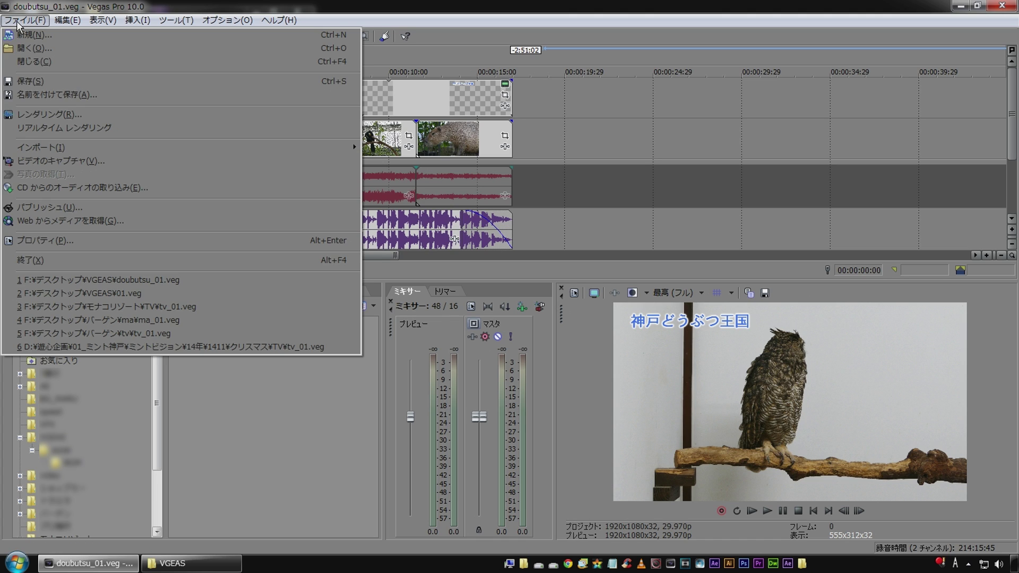
click(38, 118)
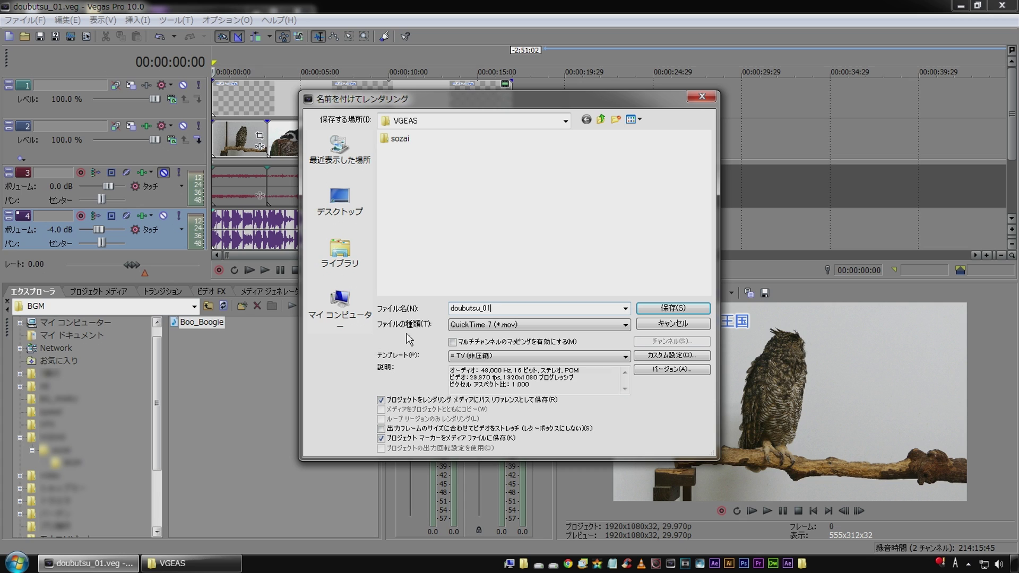
click(486, 325)
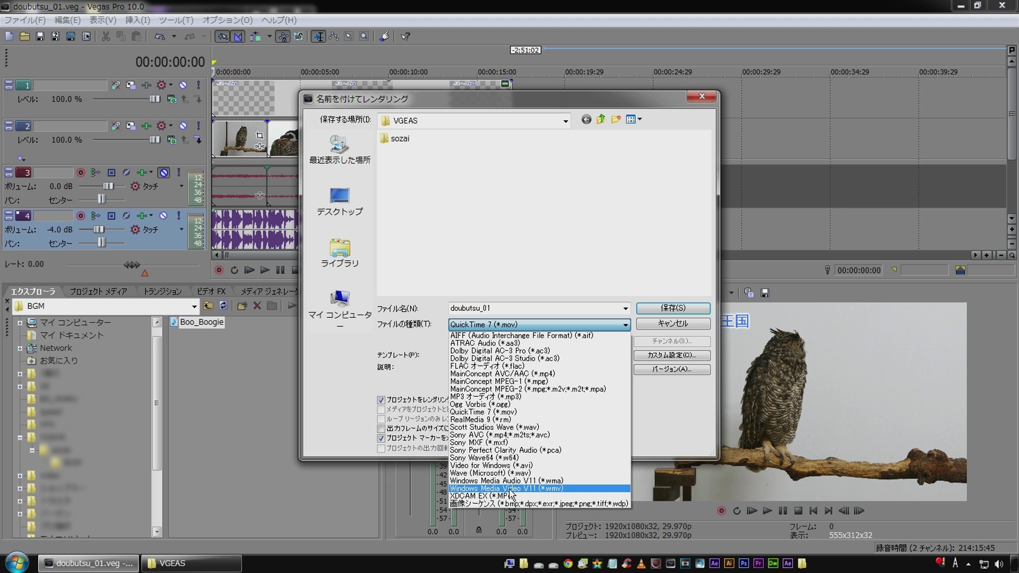
click(550, 374)
click(671, 355)
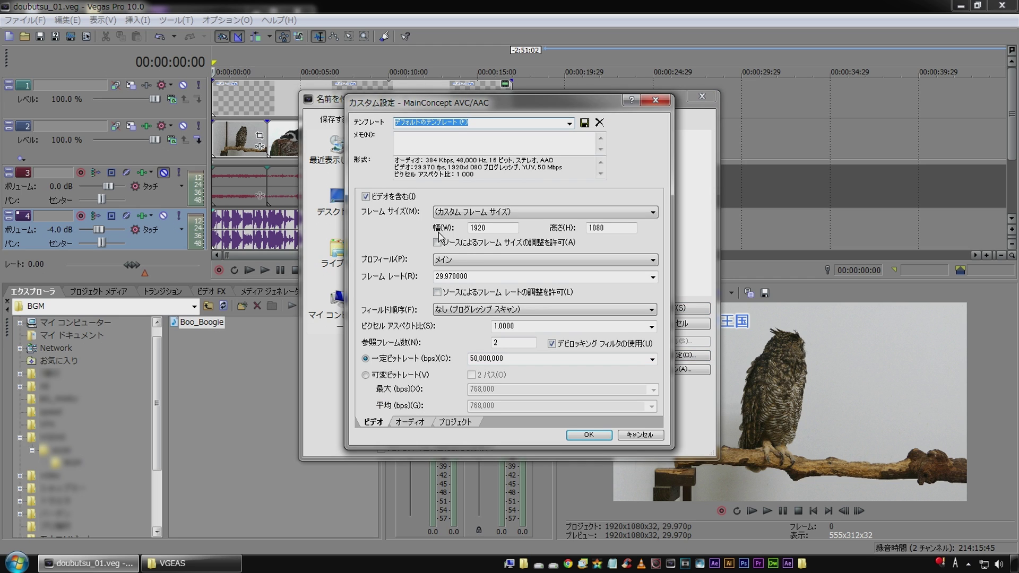
Confirm 1920x1080 frame size, constant bitrate 50,000,000 and the audio settings.
key(alt+h)
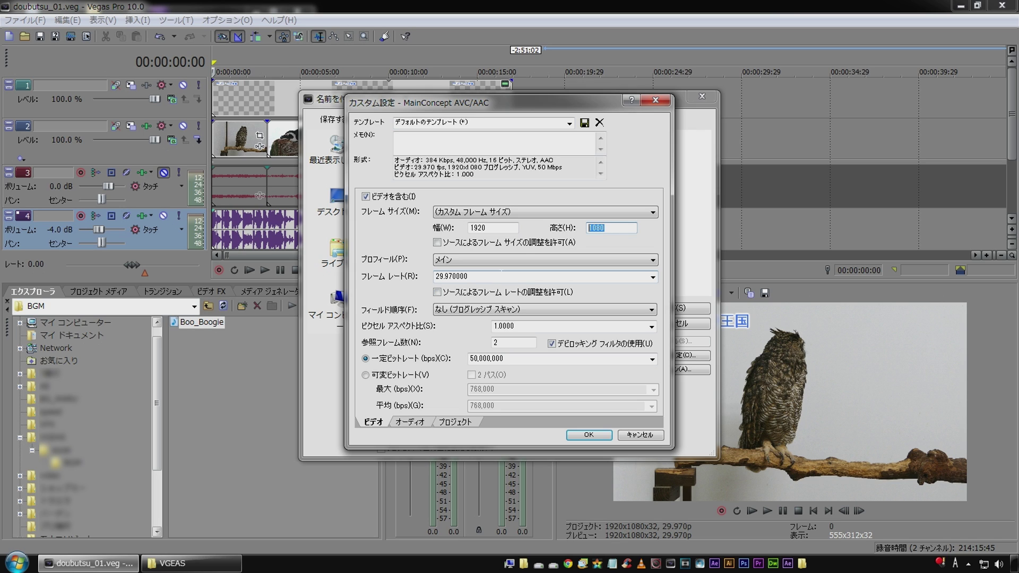
click(393, 361)
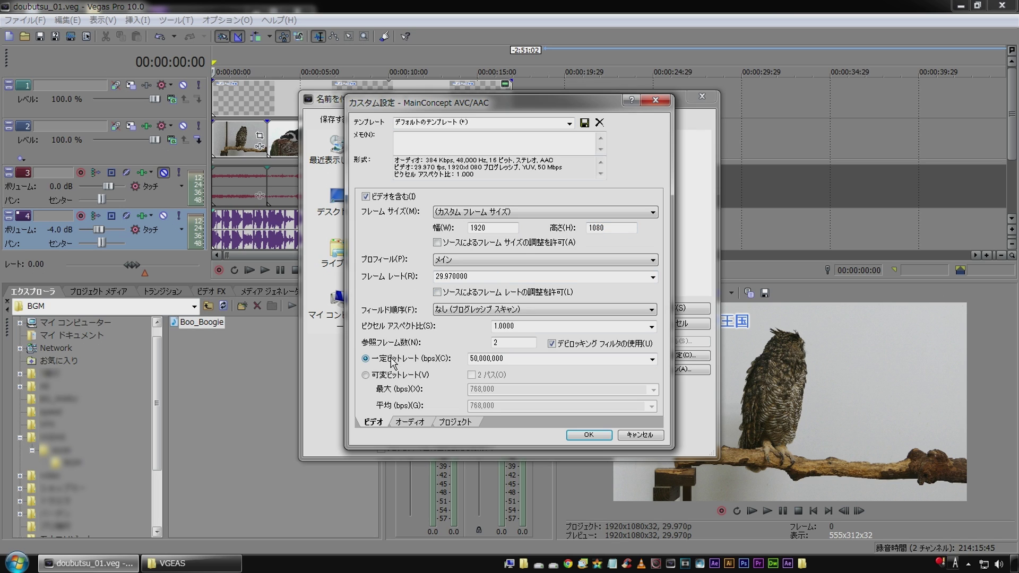
key(Tab)
double_click(486, 358)
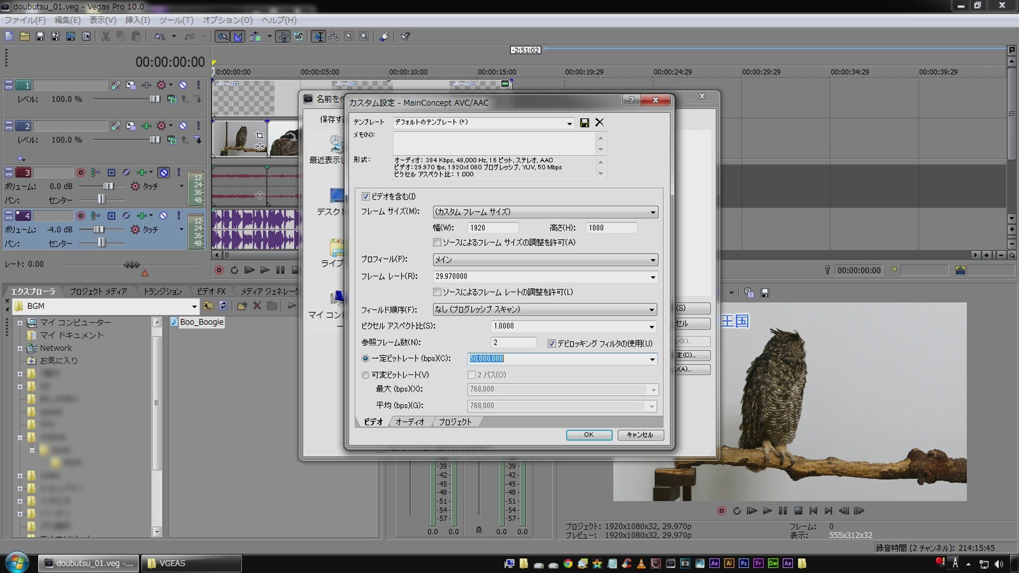
click(652, 360)
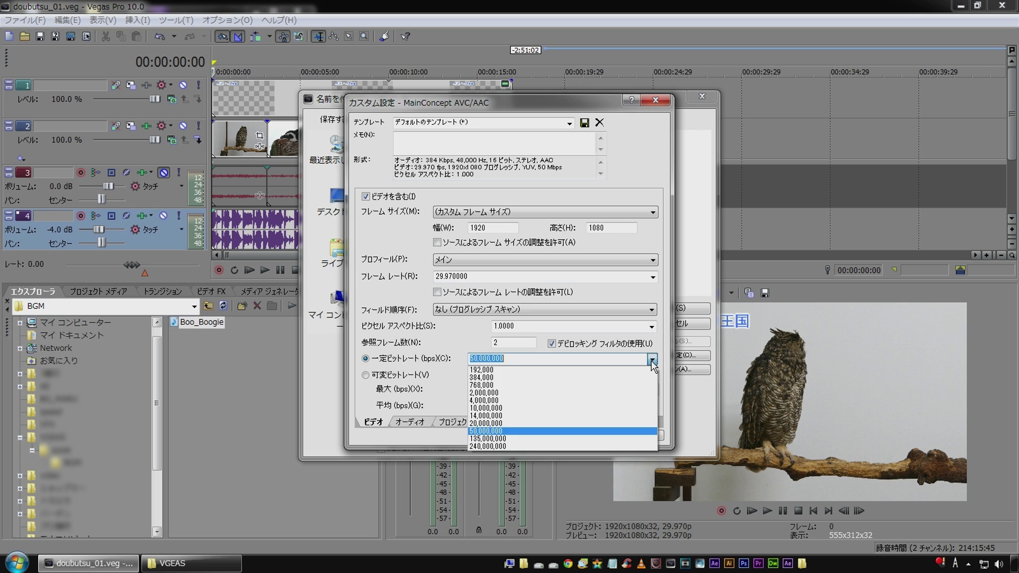
click(498, 432)
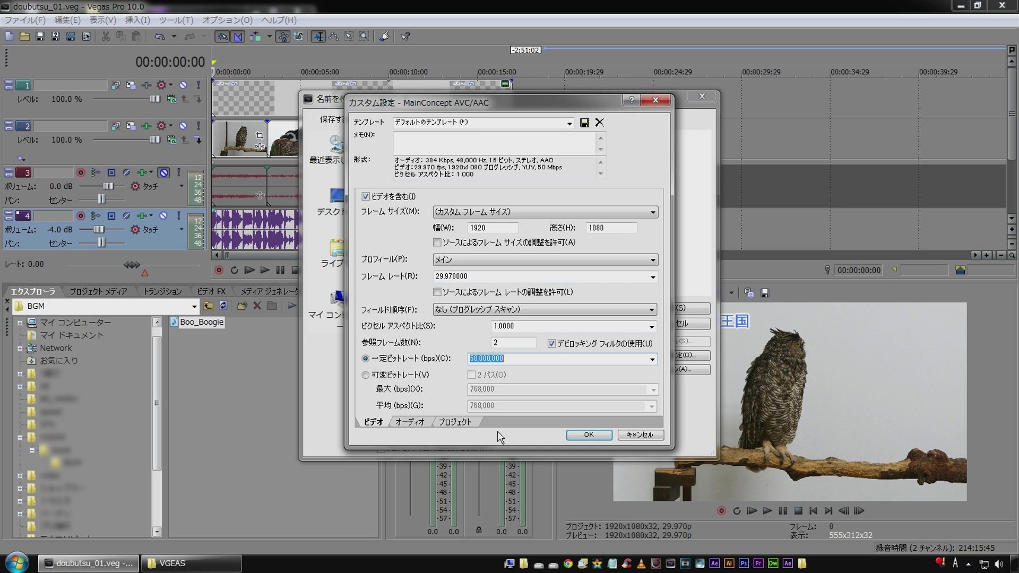
click(407, 423)
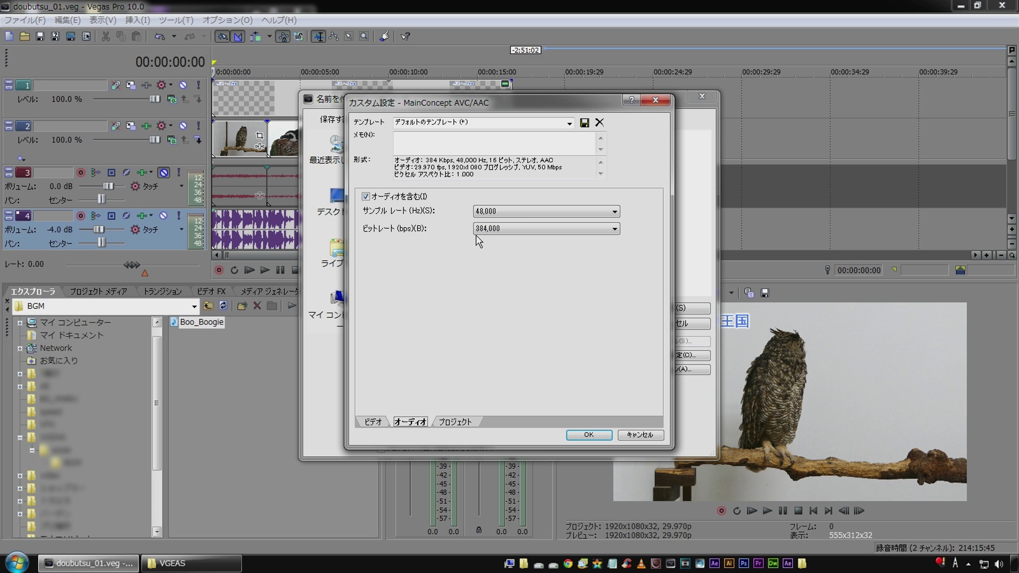
Render the project to doubutsu_01.mp4 and bring the VGEAS folder forward.
click(577, 435)
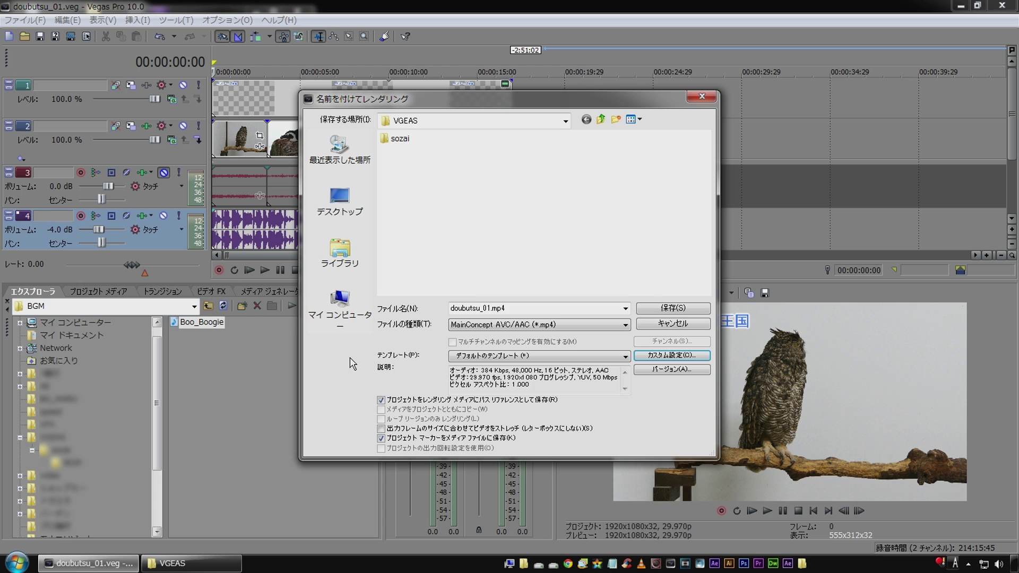
click(677, 309)
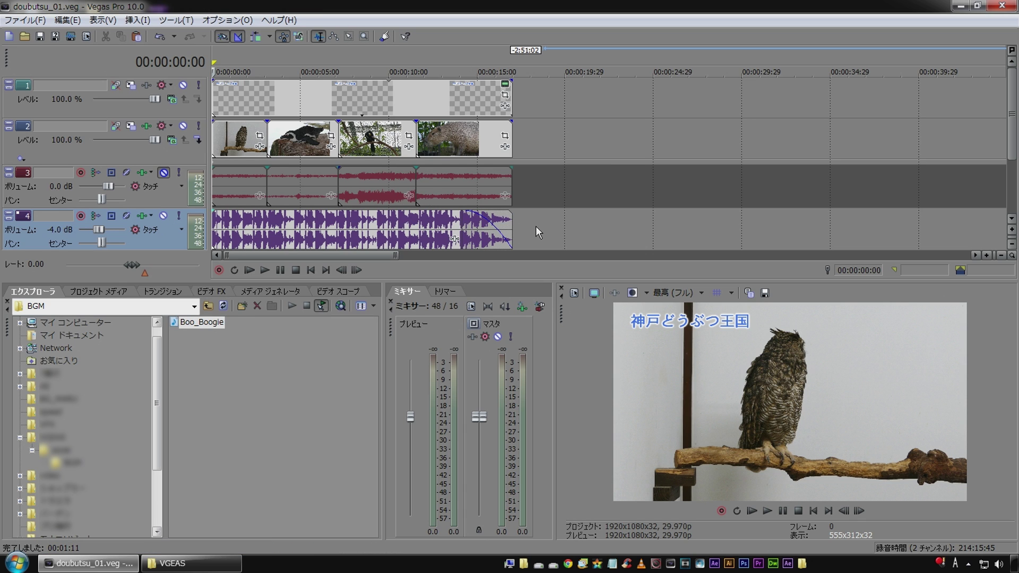
click(191, 563)
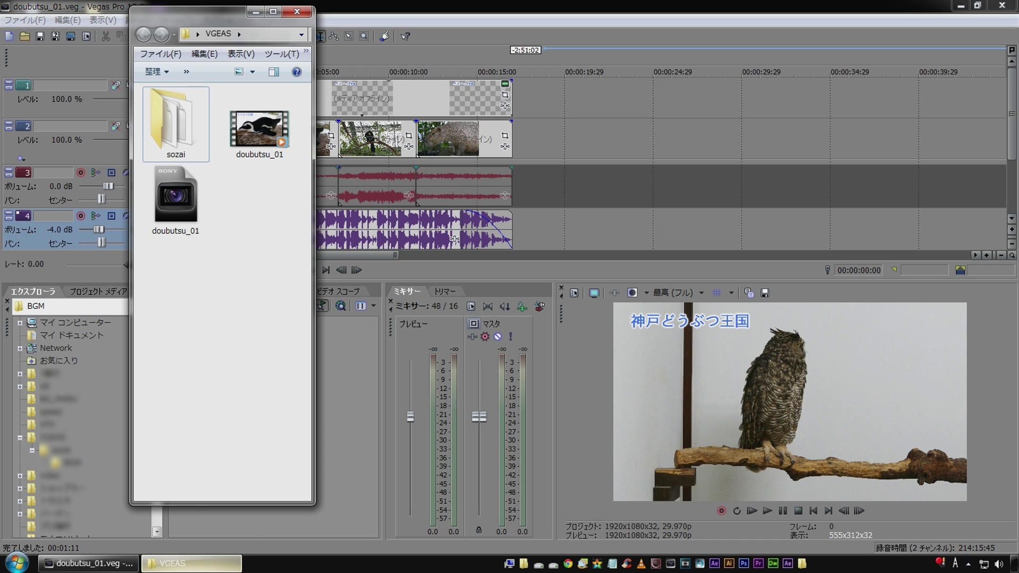
Play doubutsu_01.mp4 in Windows Media Player, then return to Vegas Pro.
double_click(269, 137)
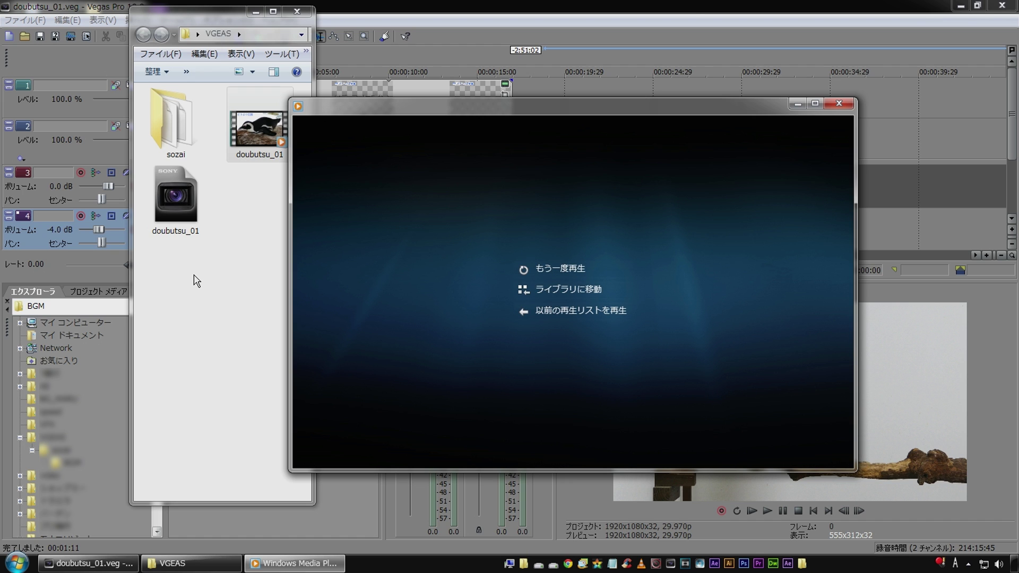
click(750, 34)
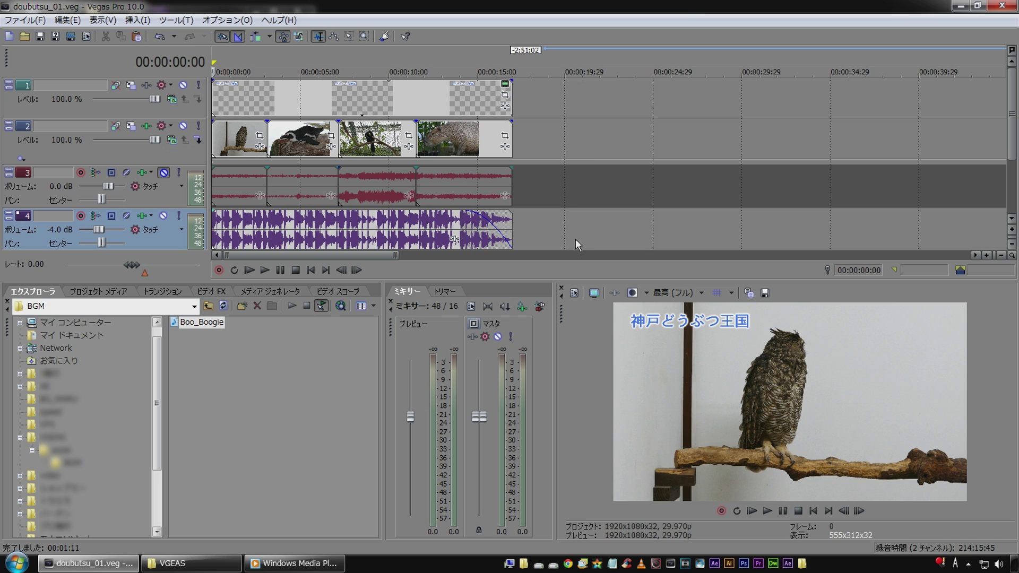